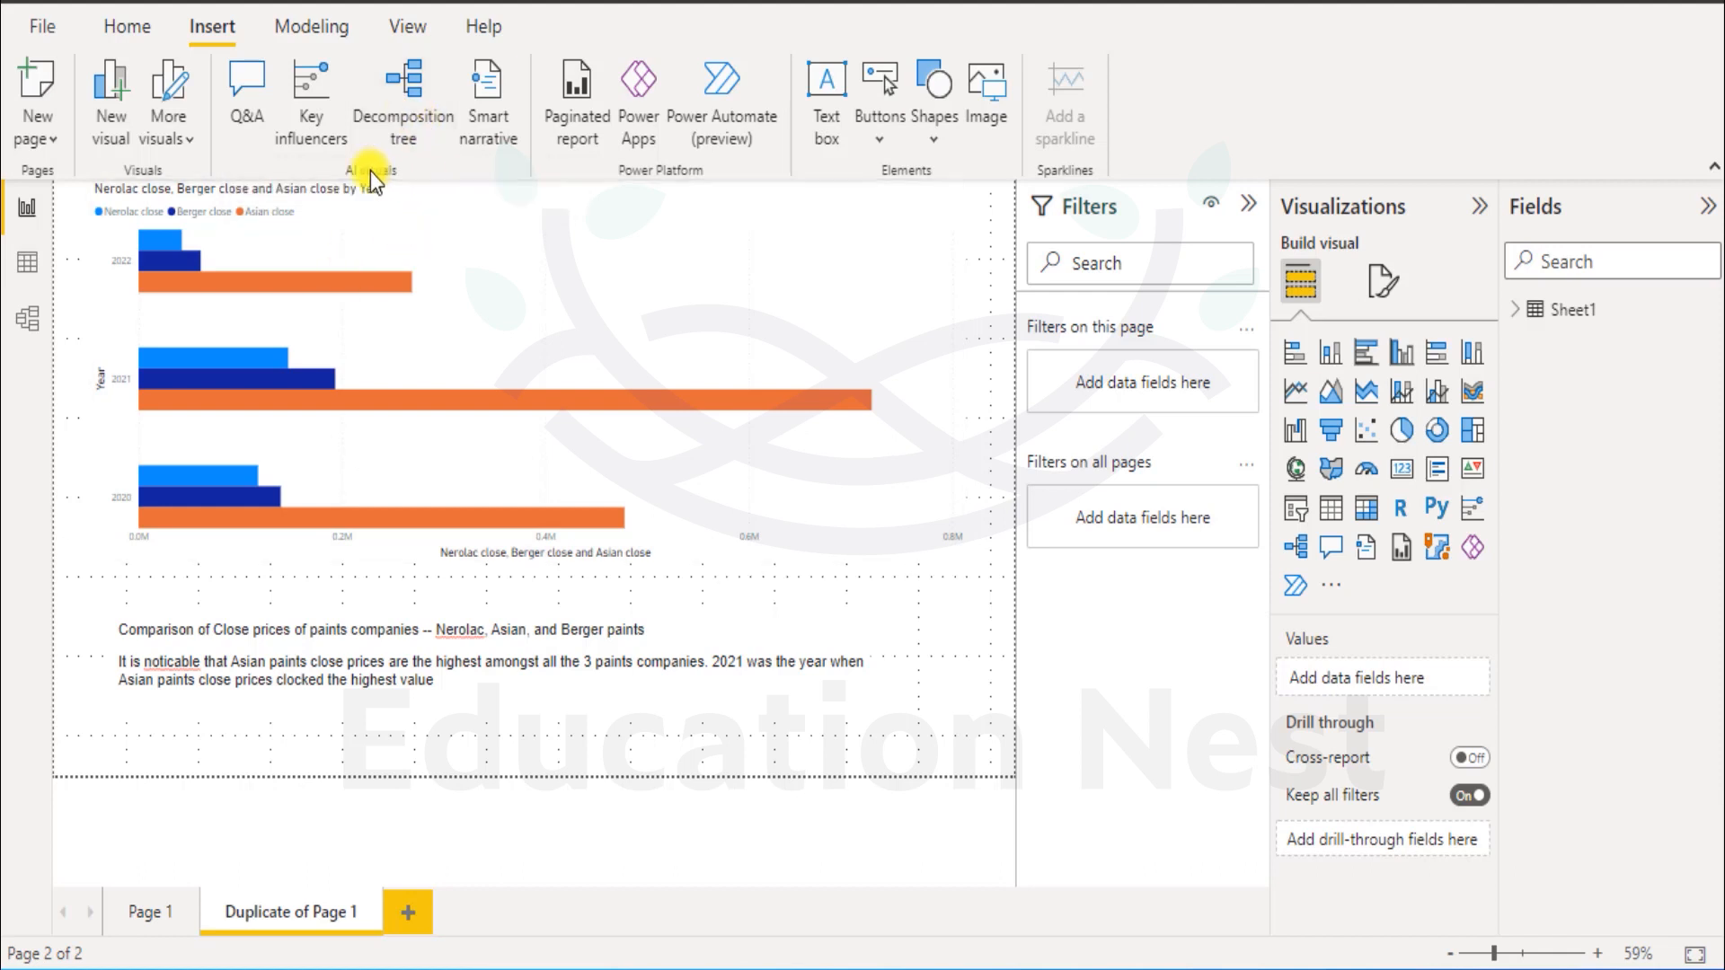
Insert a decomposition tree and narrow the comparison text box below the bar chart, making it tall enough for its text.
left_click(404, 104)
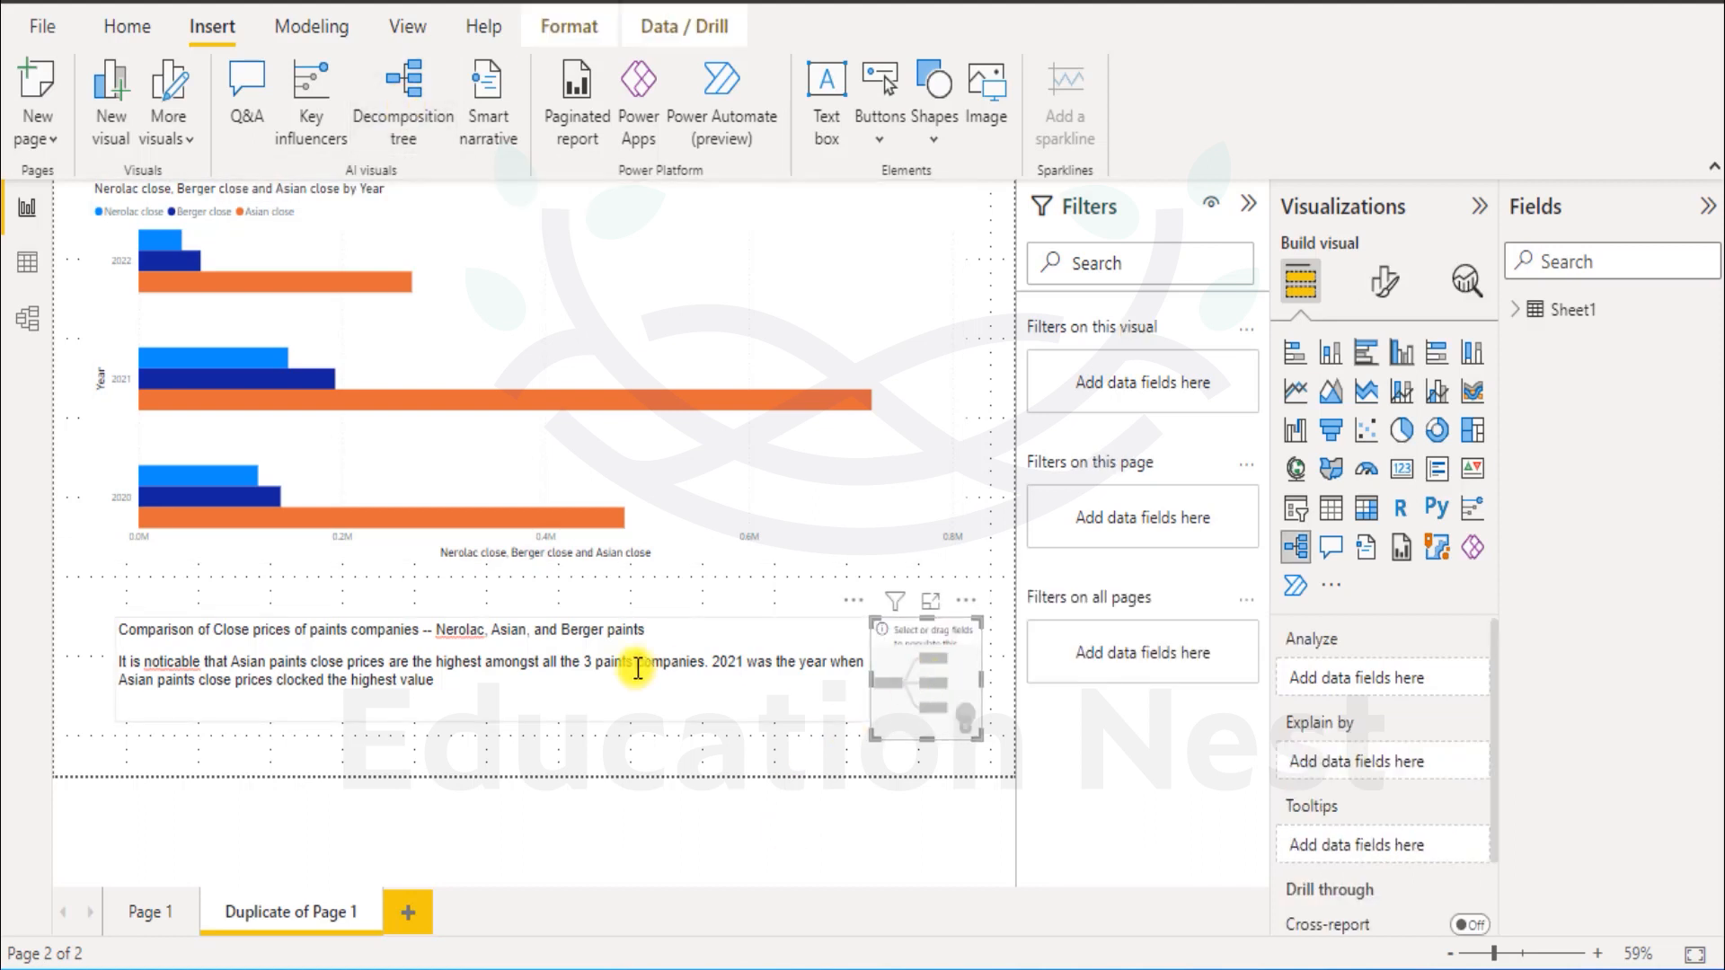
left_click(637, 668)
left_click_drag(870, 719, 584, 709)
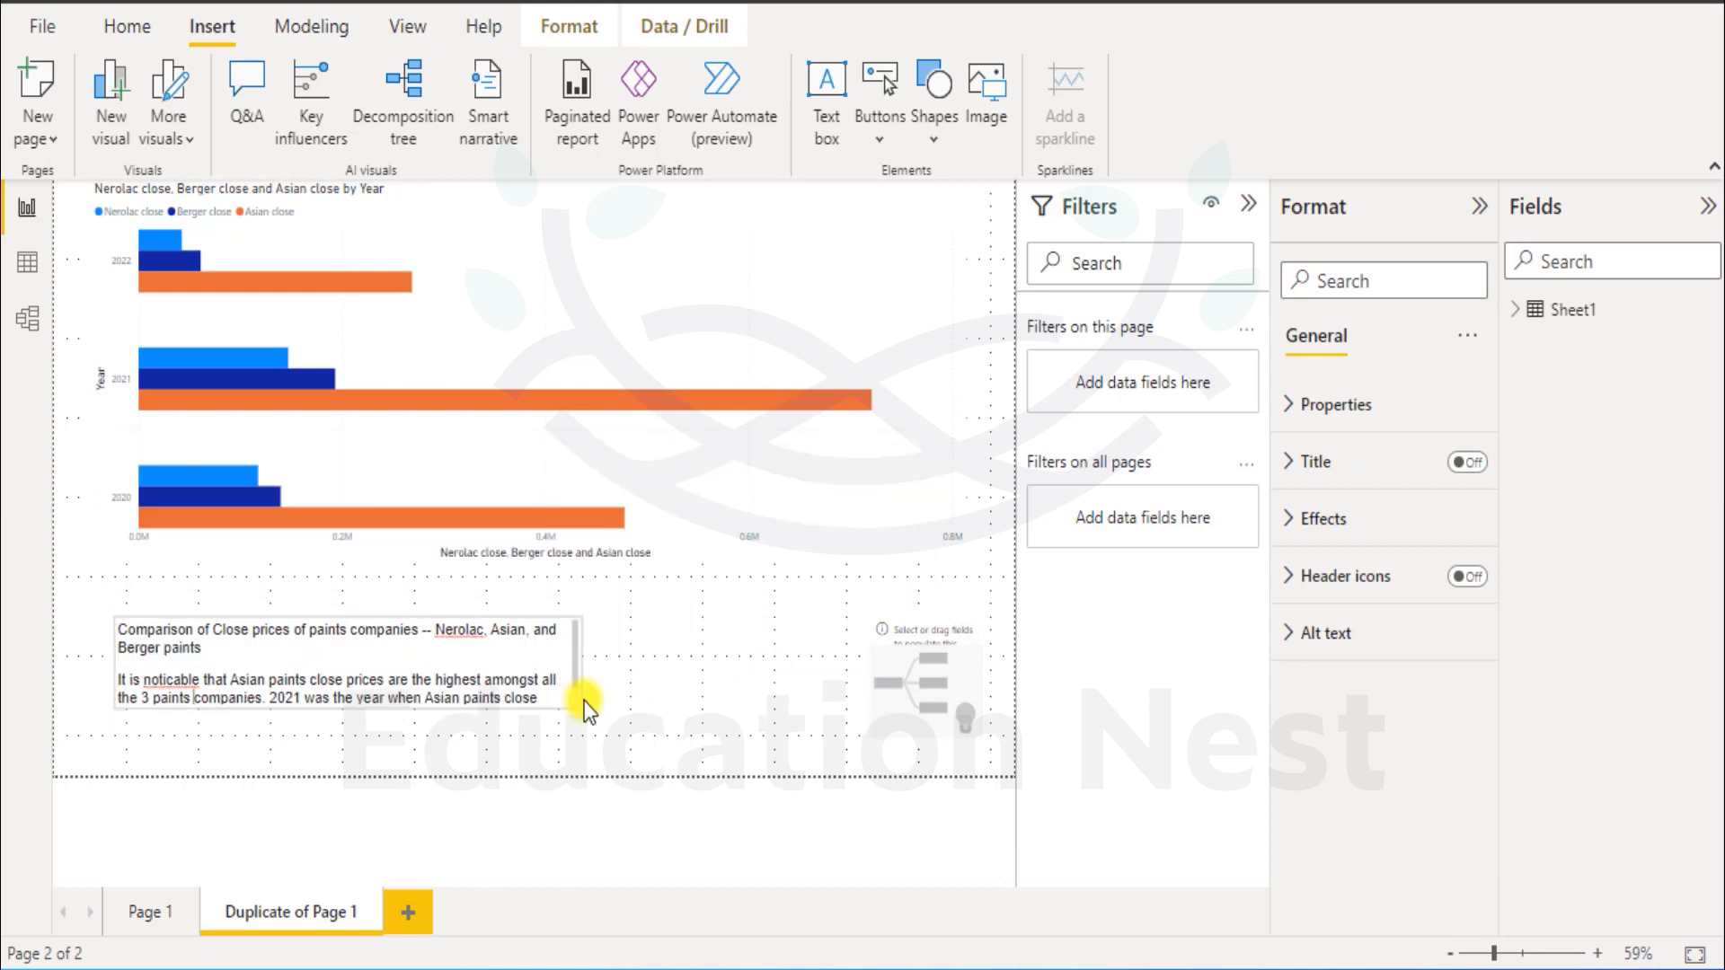
left_click_drag(115, 664, 79, 663)
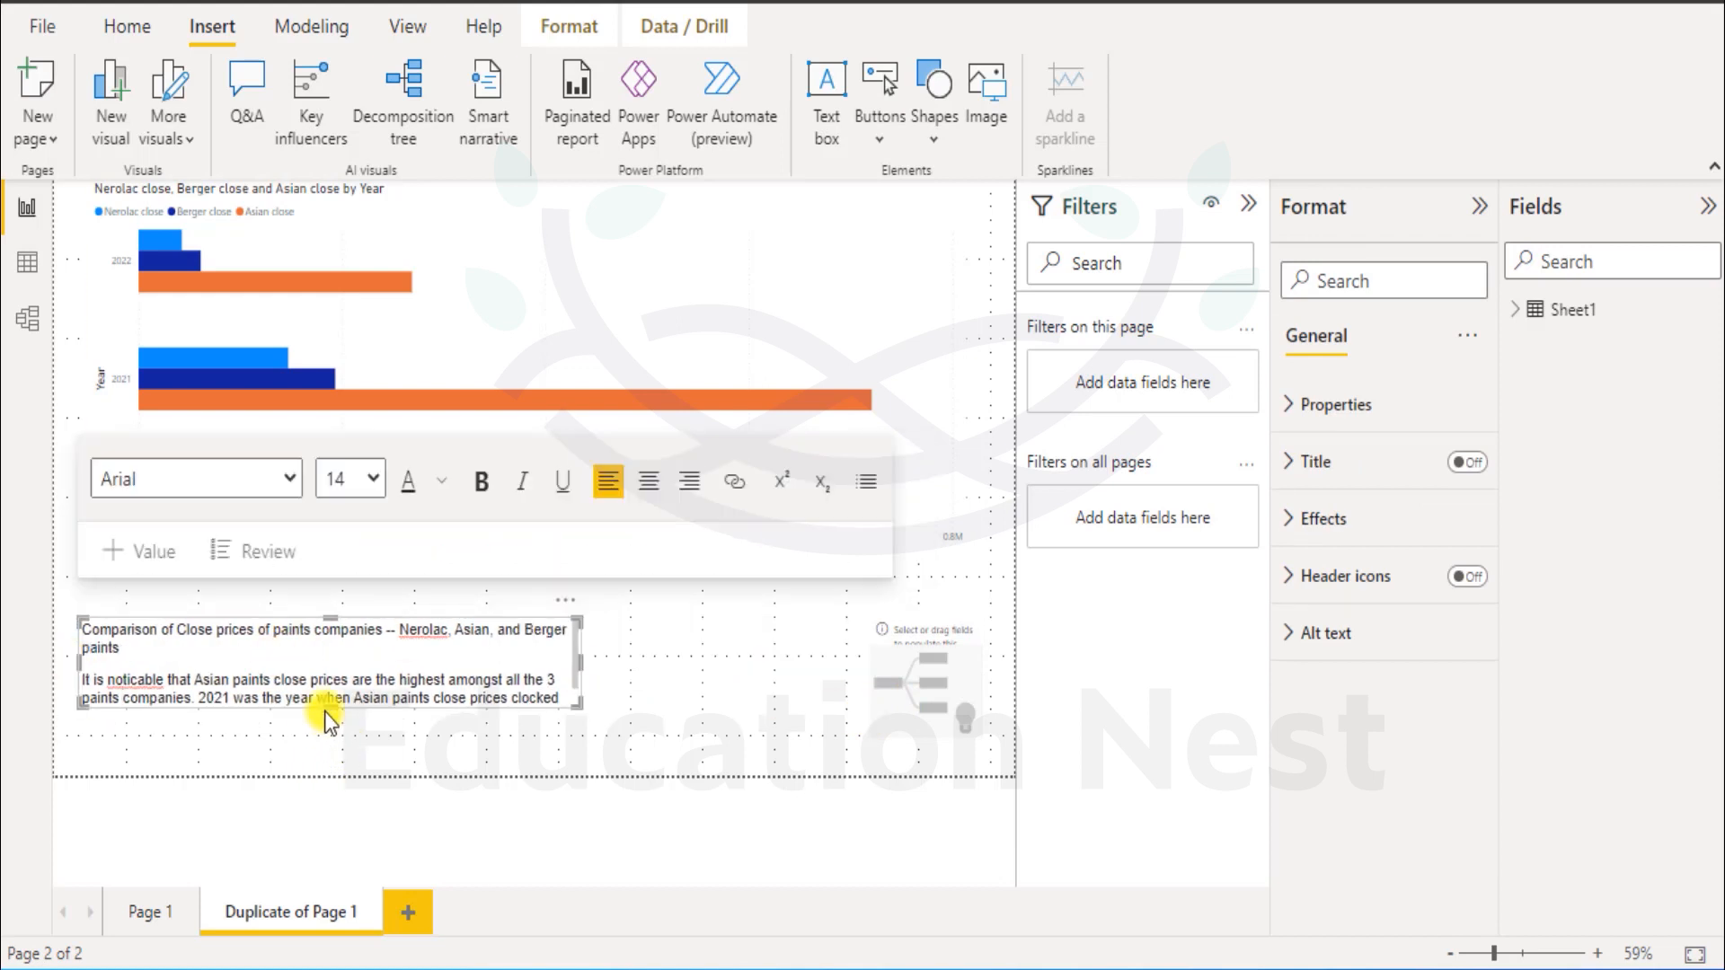
left_click_drag(328, 705, 314, 759)
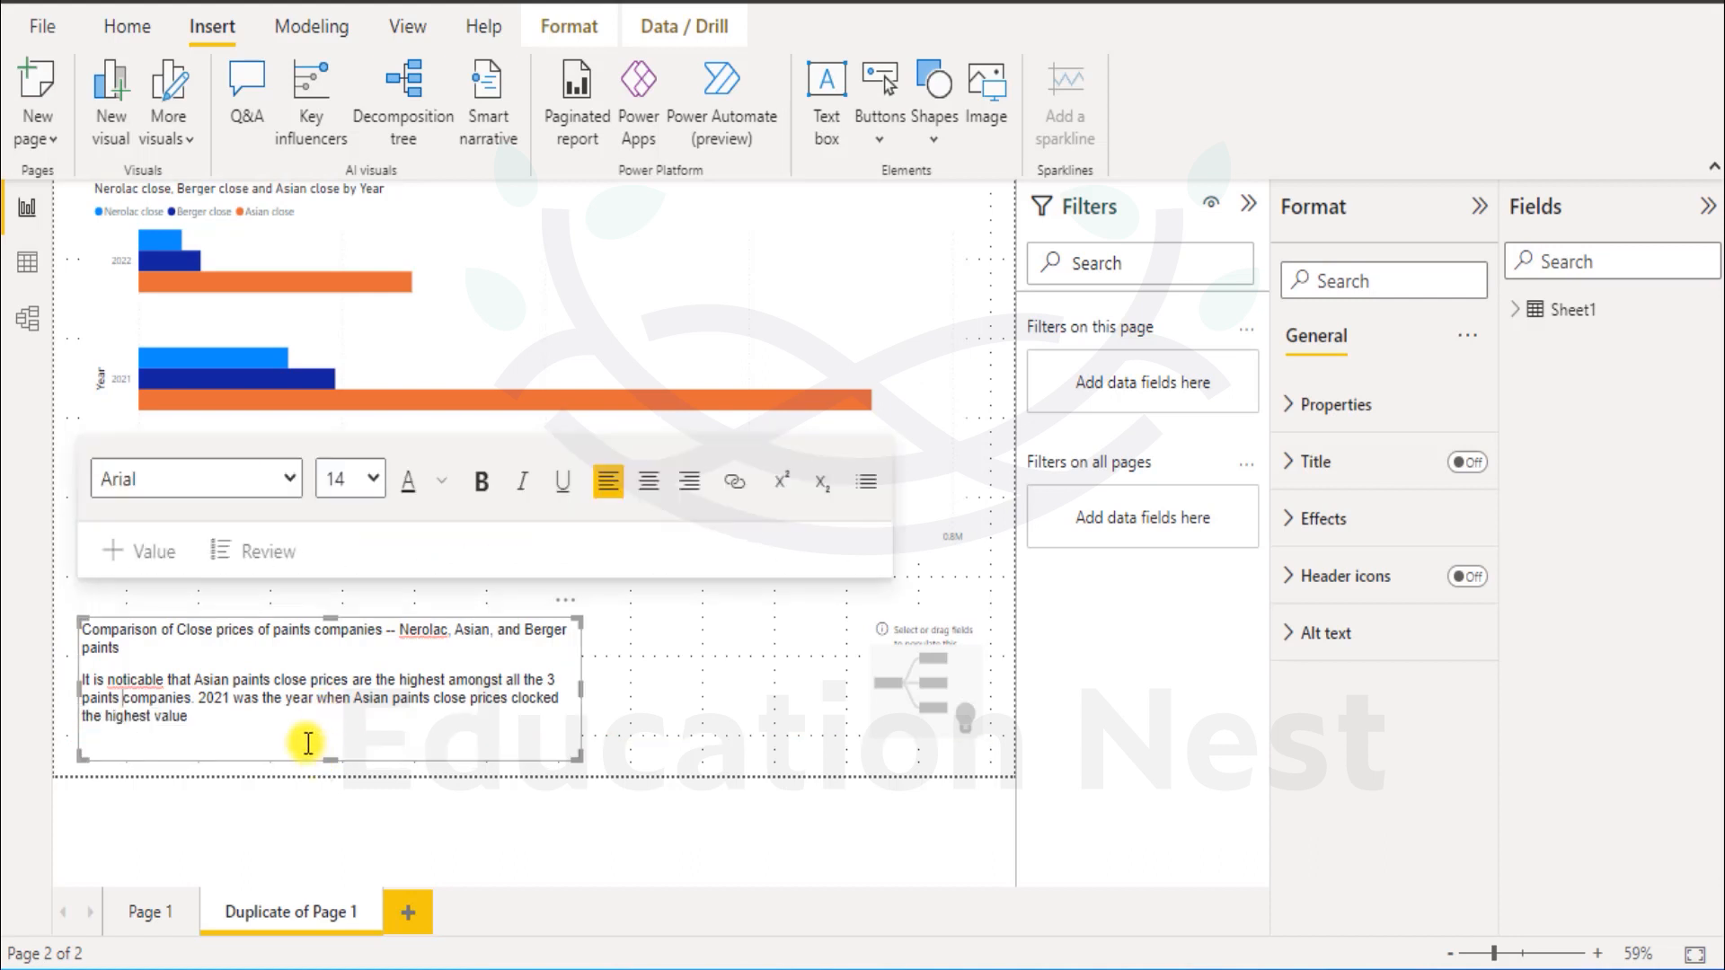
Widen the decomposition tree toward the text box and show it in focus mode with the Sheet1 fields expanded.
left_click(910, 709)
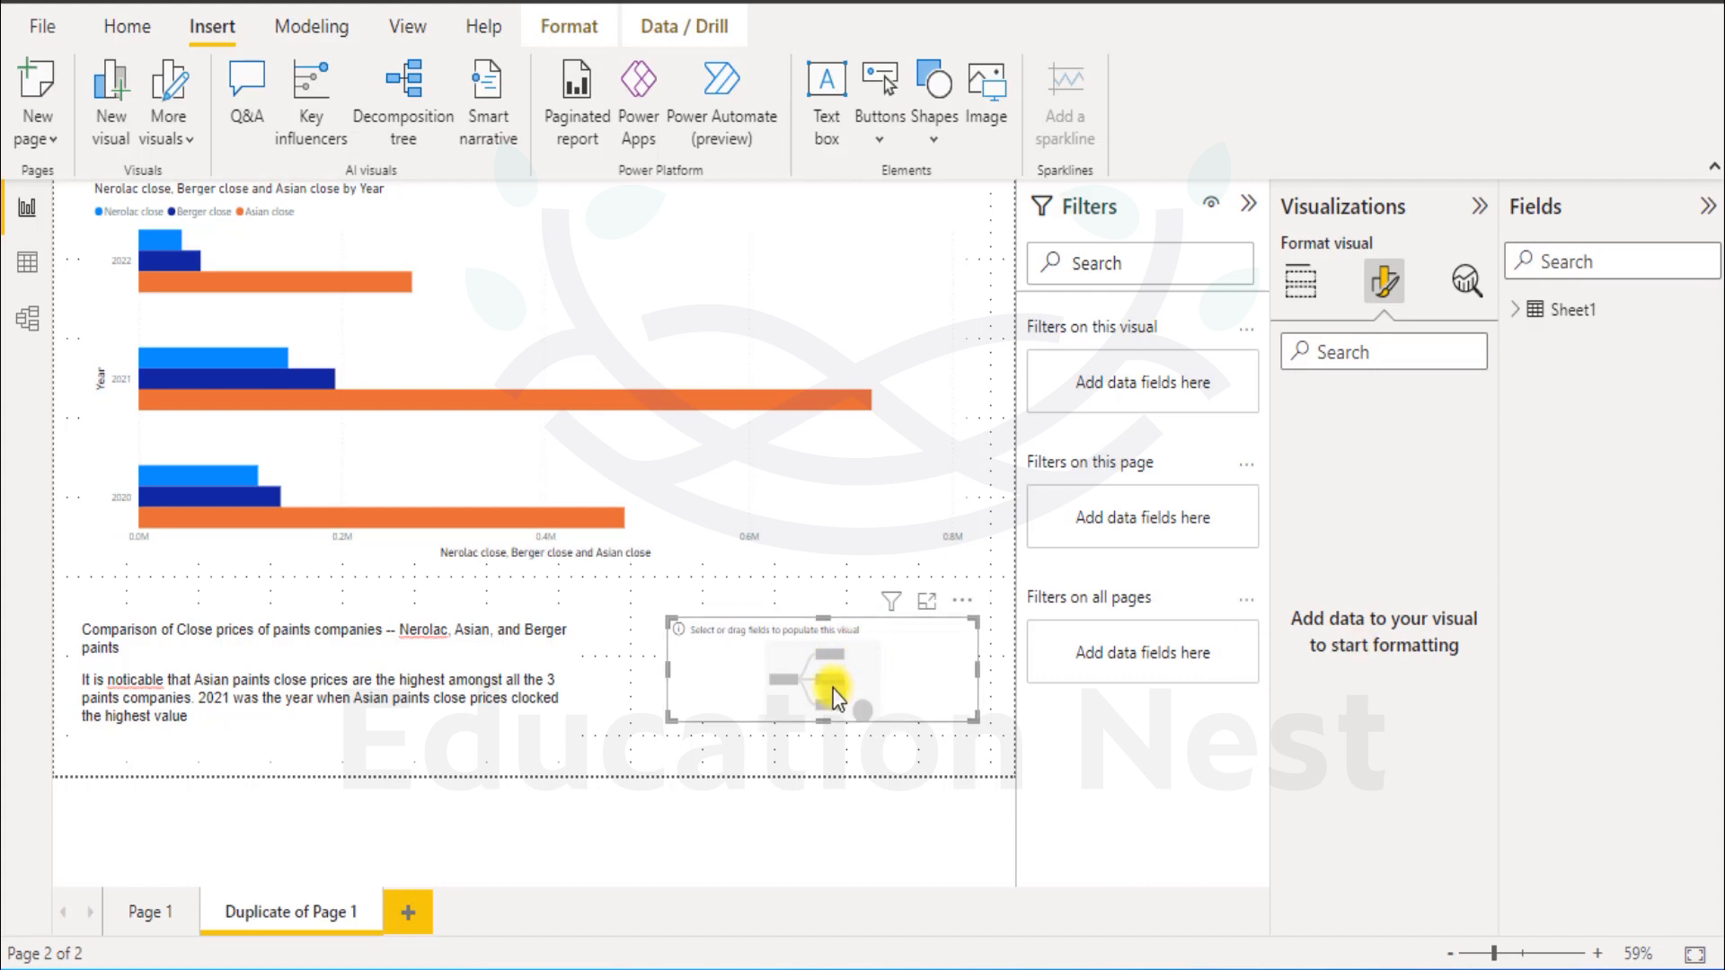
left_click(943, 602)
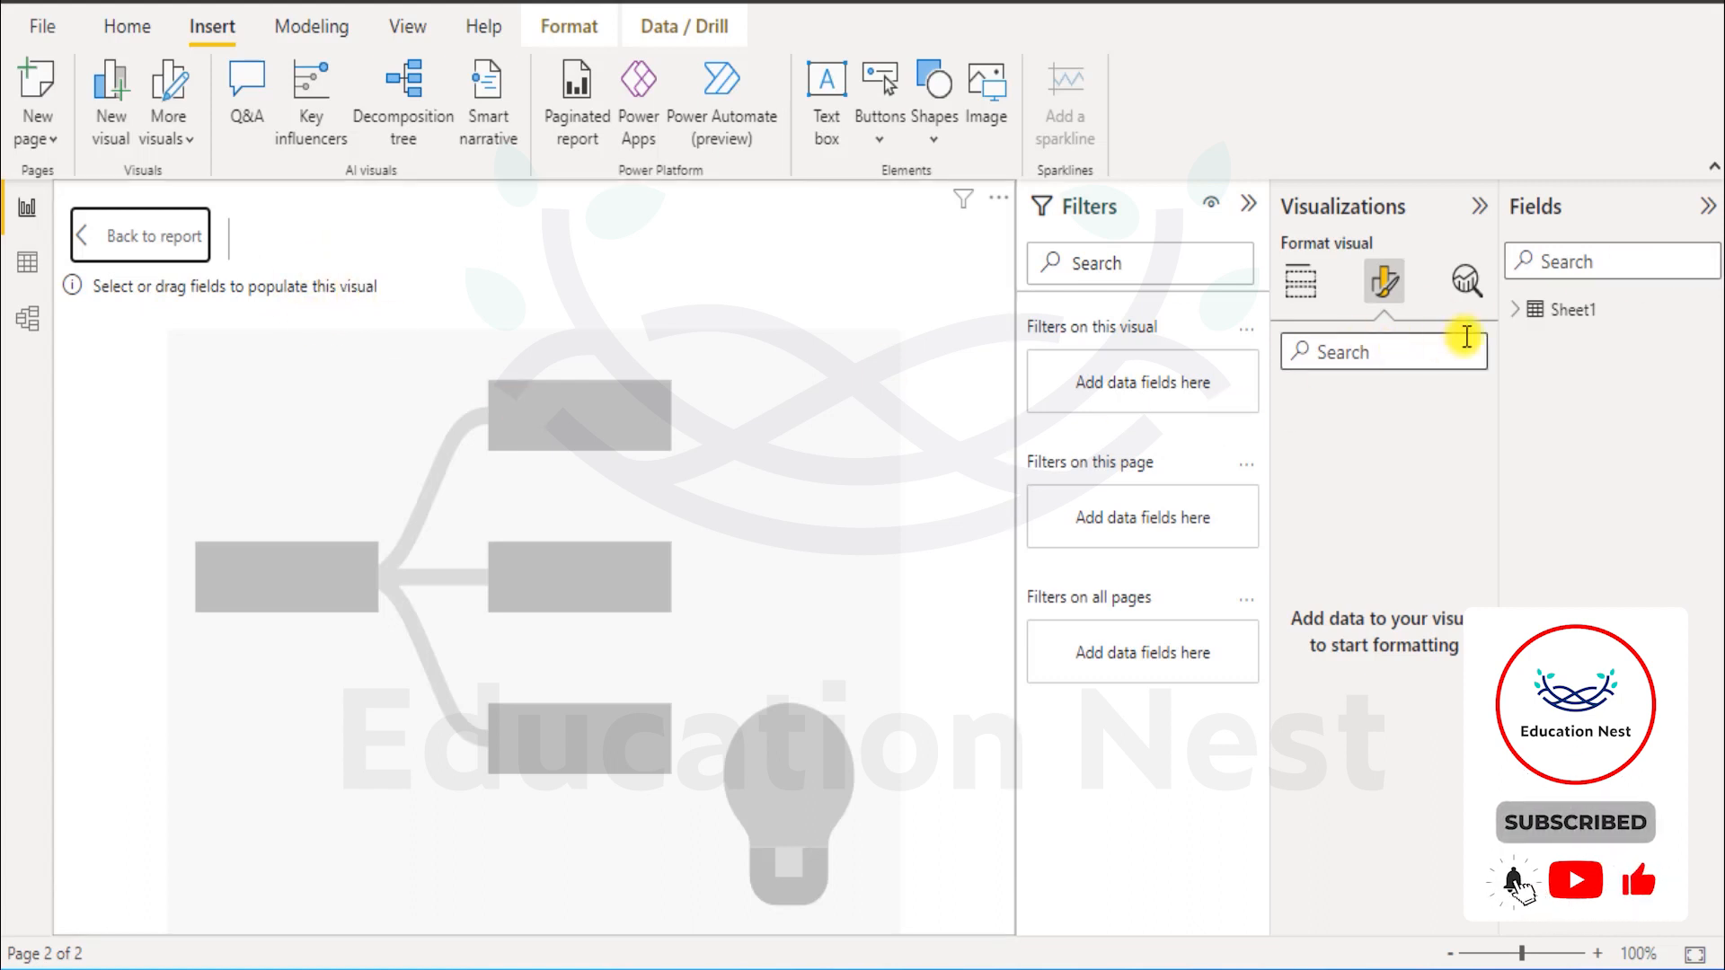
left_click(1518, 309)
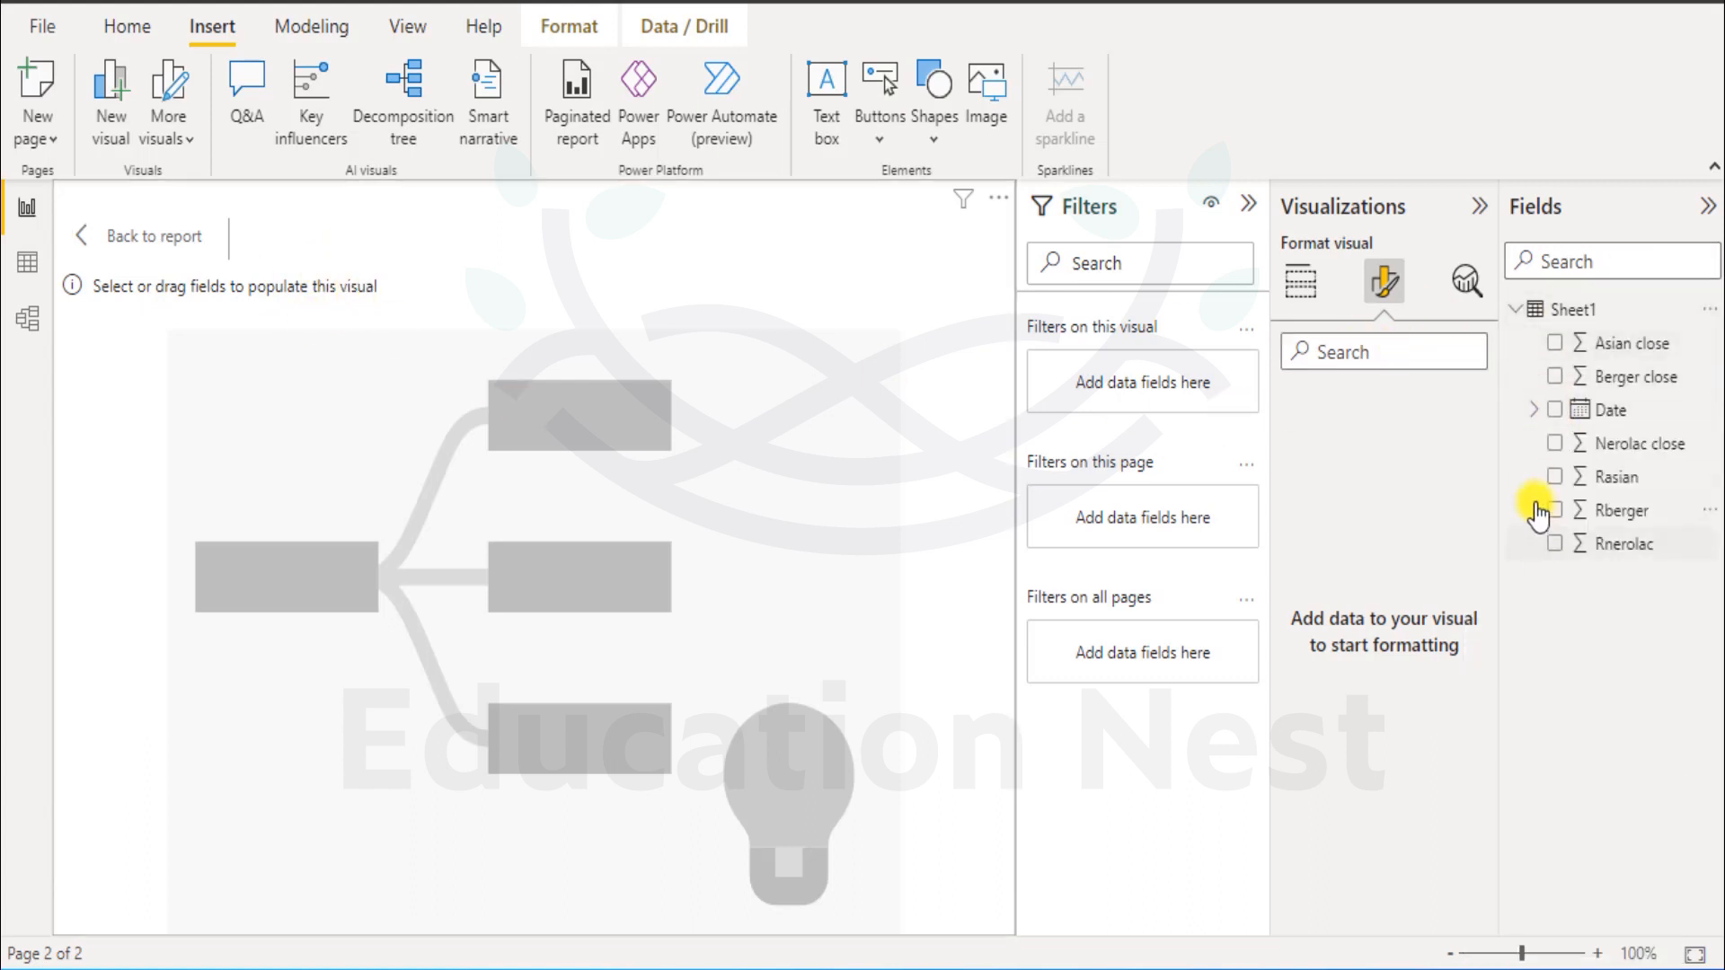
left_click(1554, 477)
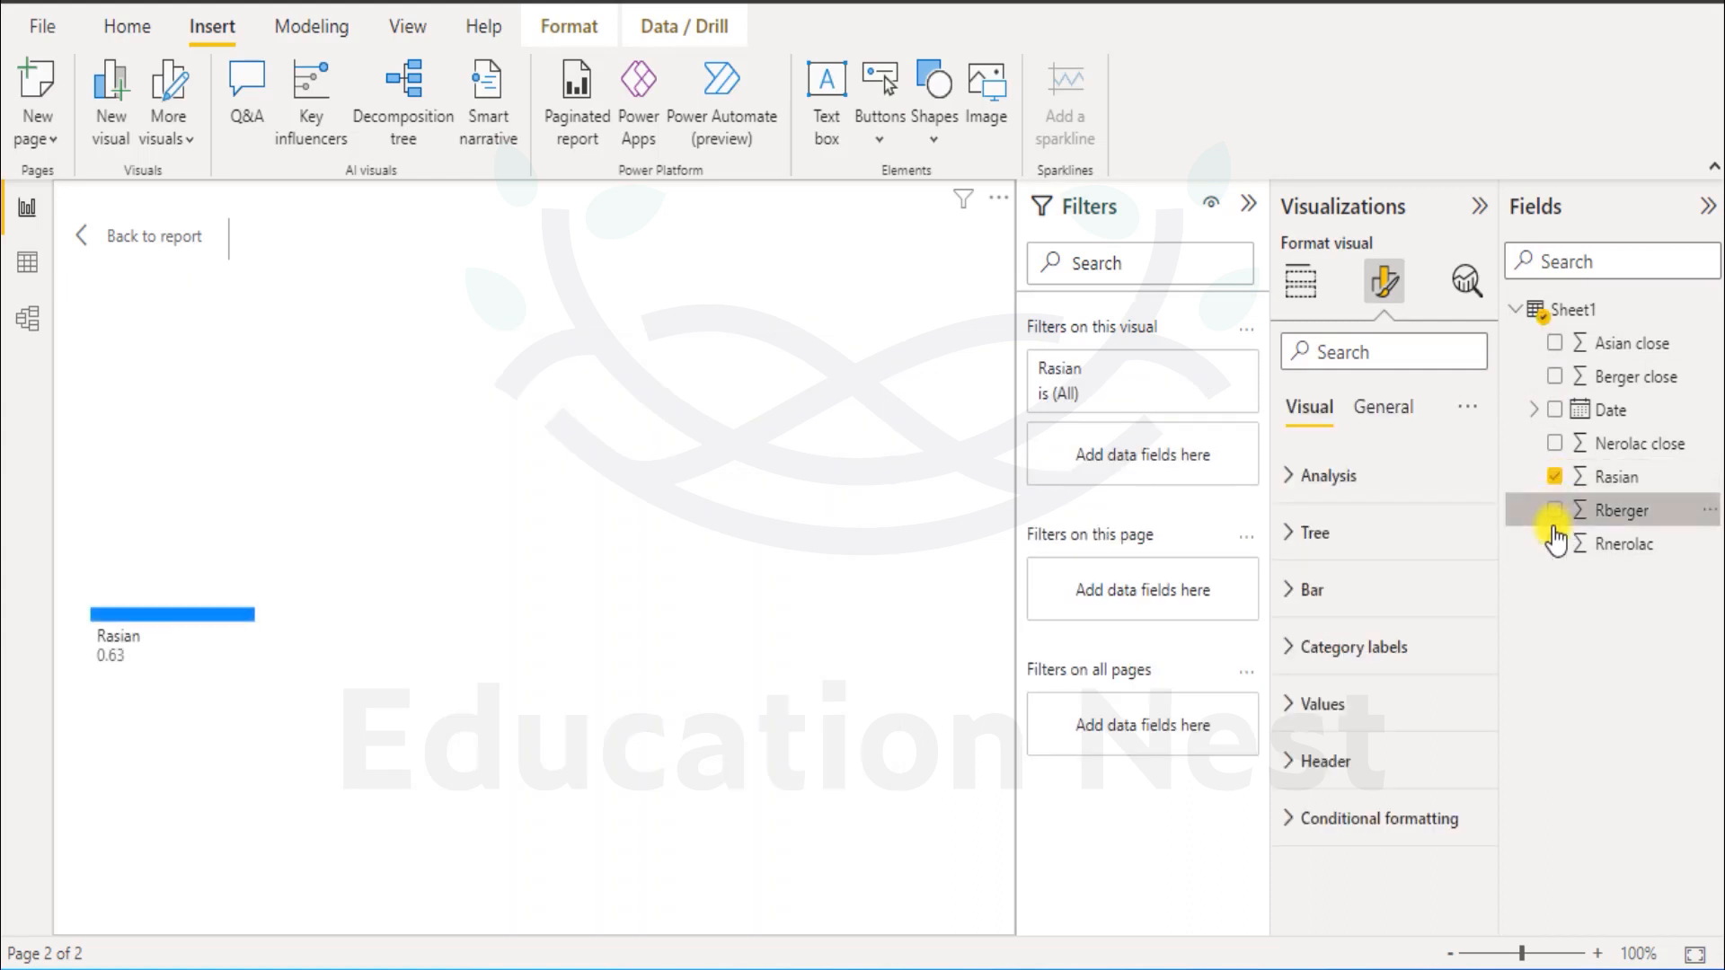
left_click(1554, 543)
left_click(1557, 511)
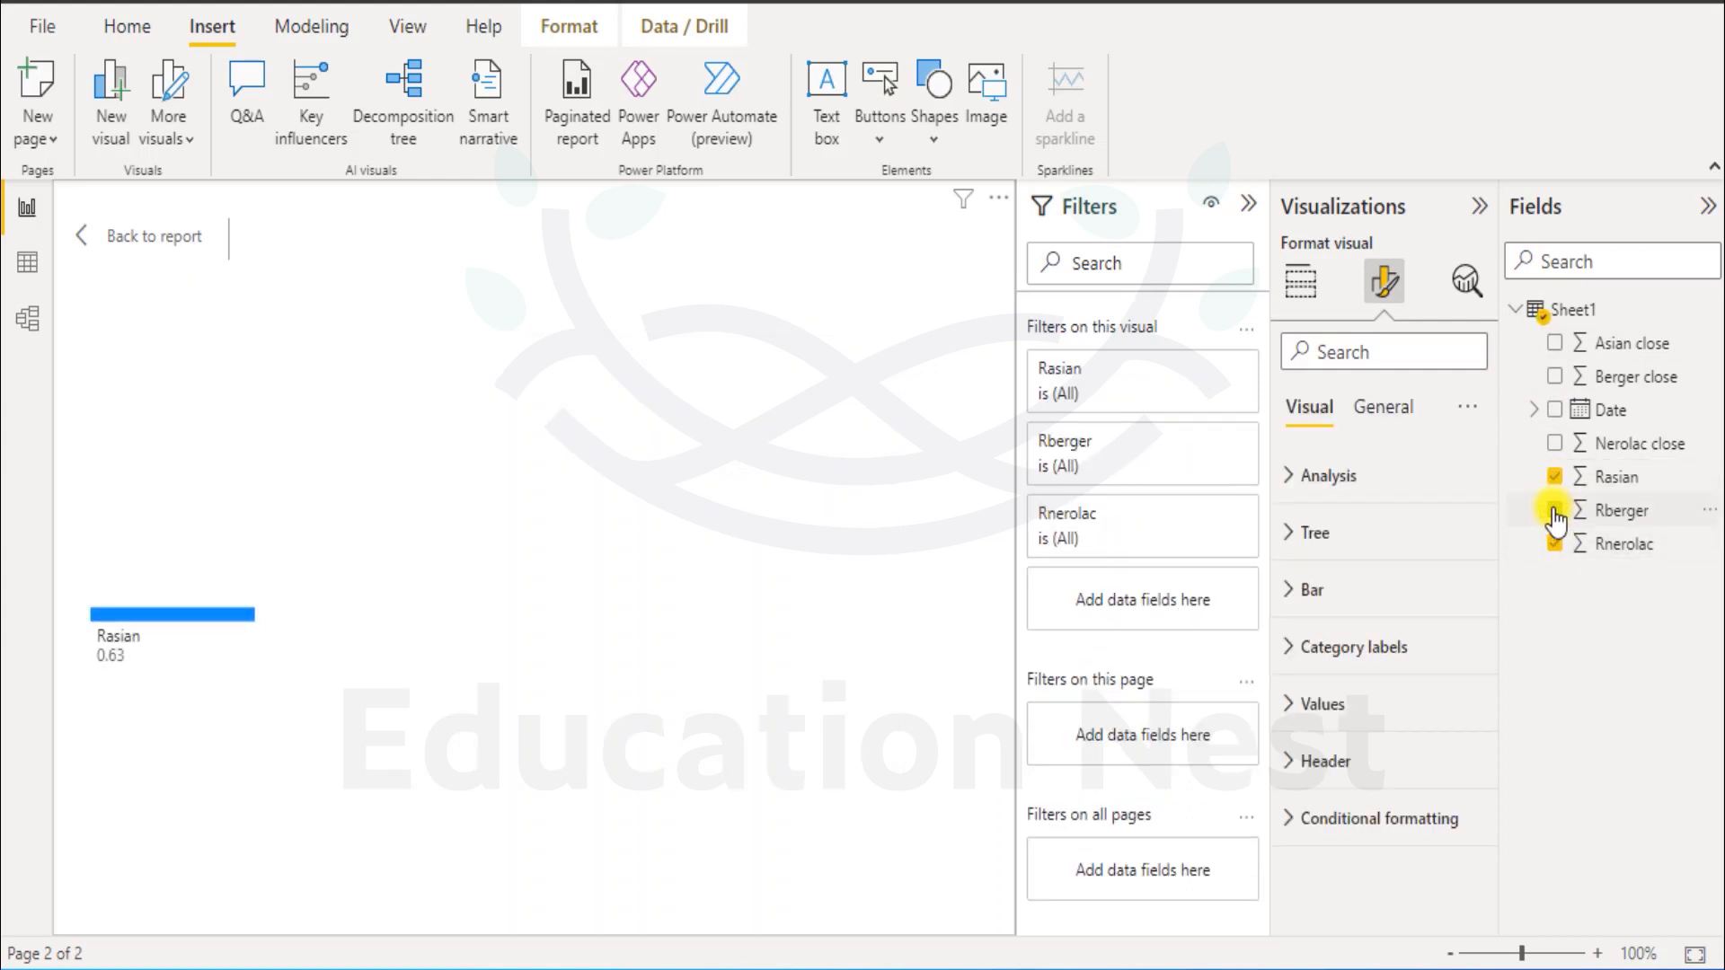
left_click(1556, 412)
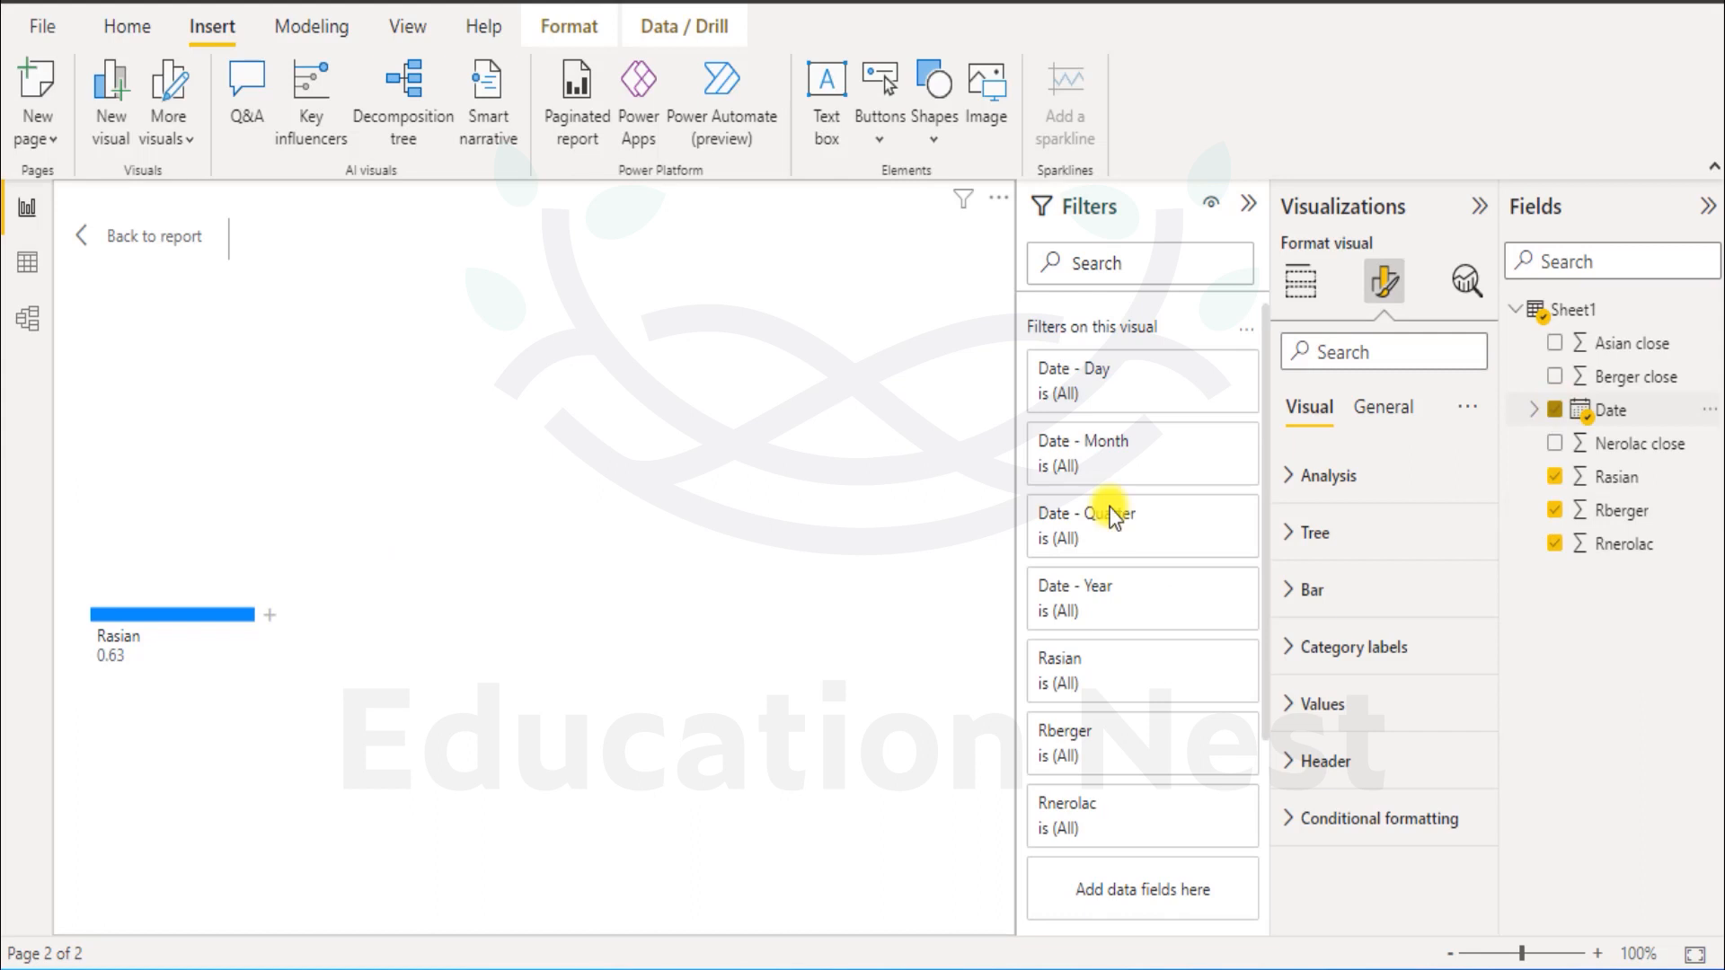
left_click(144, 238)
left_click(795, 708)
left_click(866, 726)
Reopen the empty decomposition tree in focus mode and add the Rasian, Rberger, Rnerolac and Date fields.
left_click(926, 601)
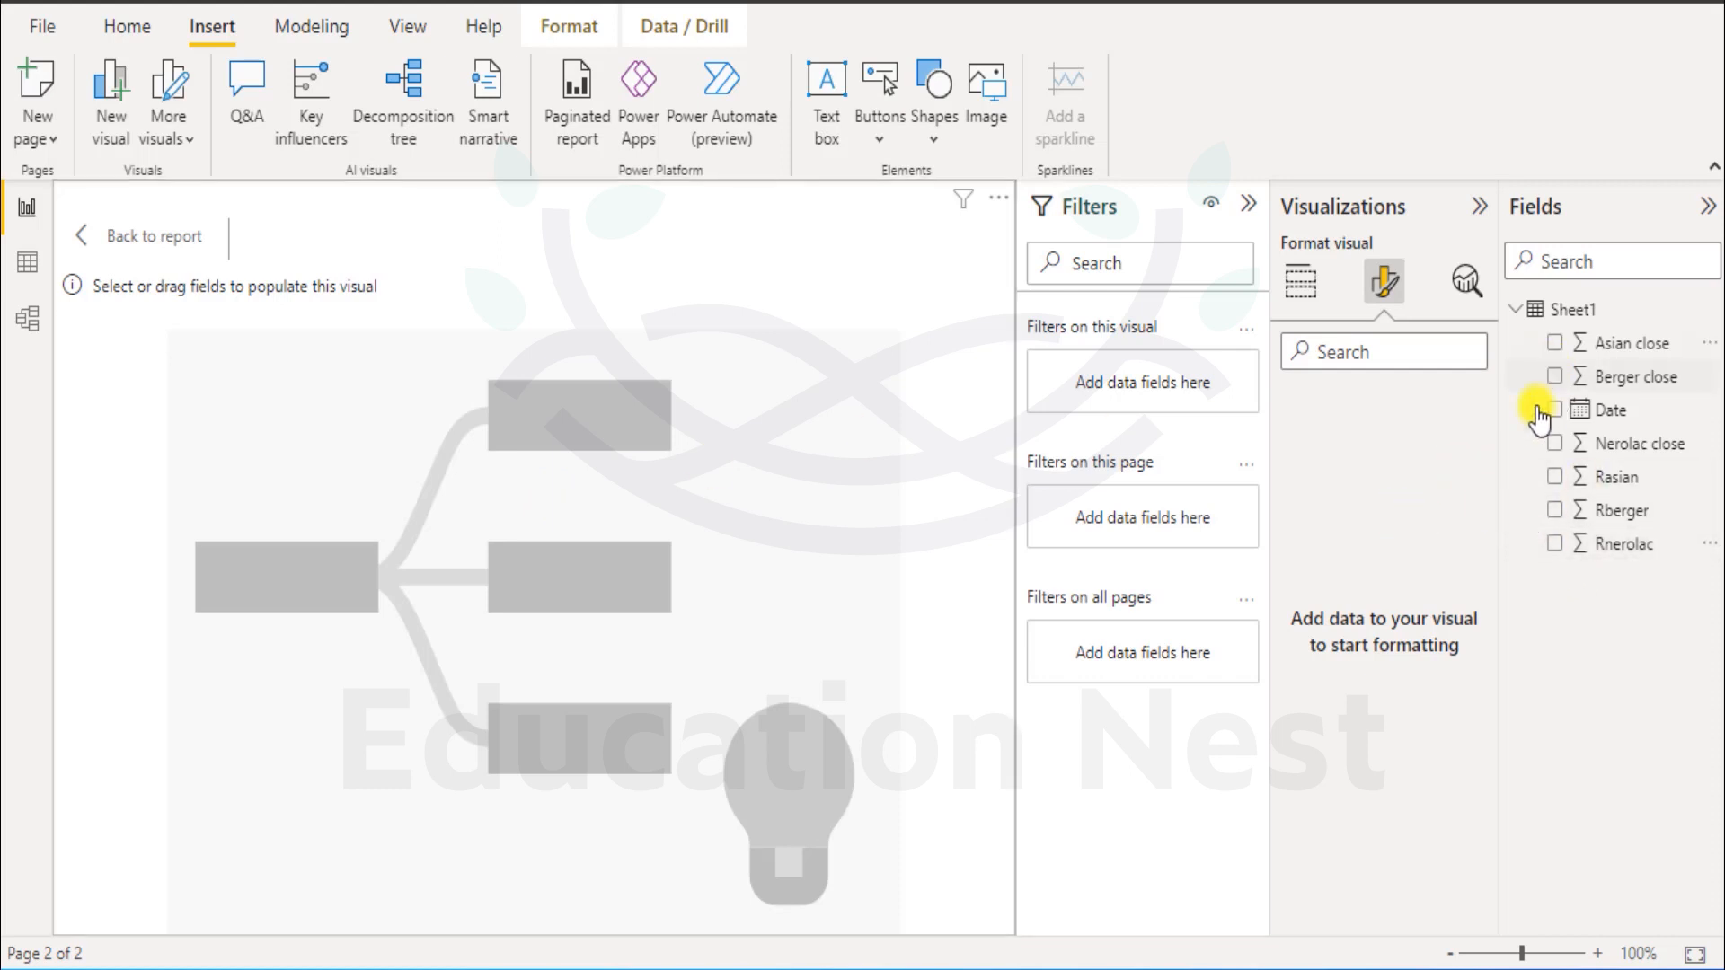
left_click(1555, 485)
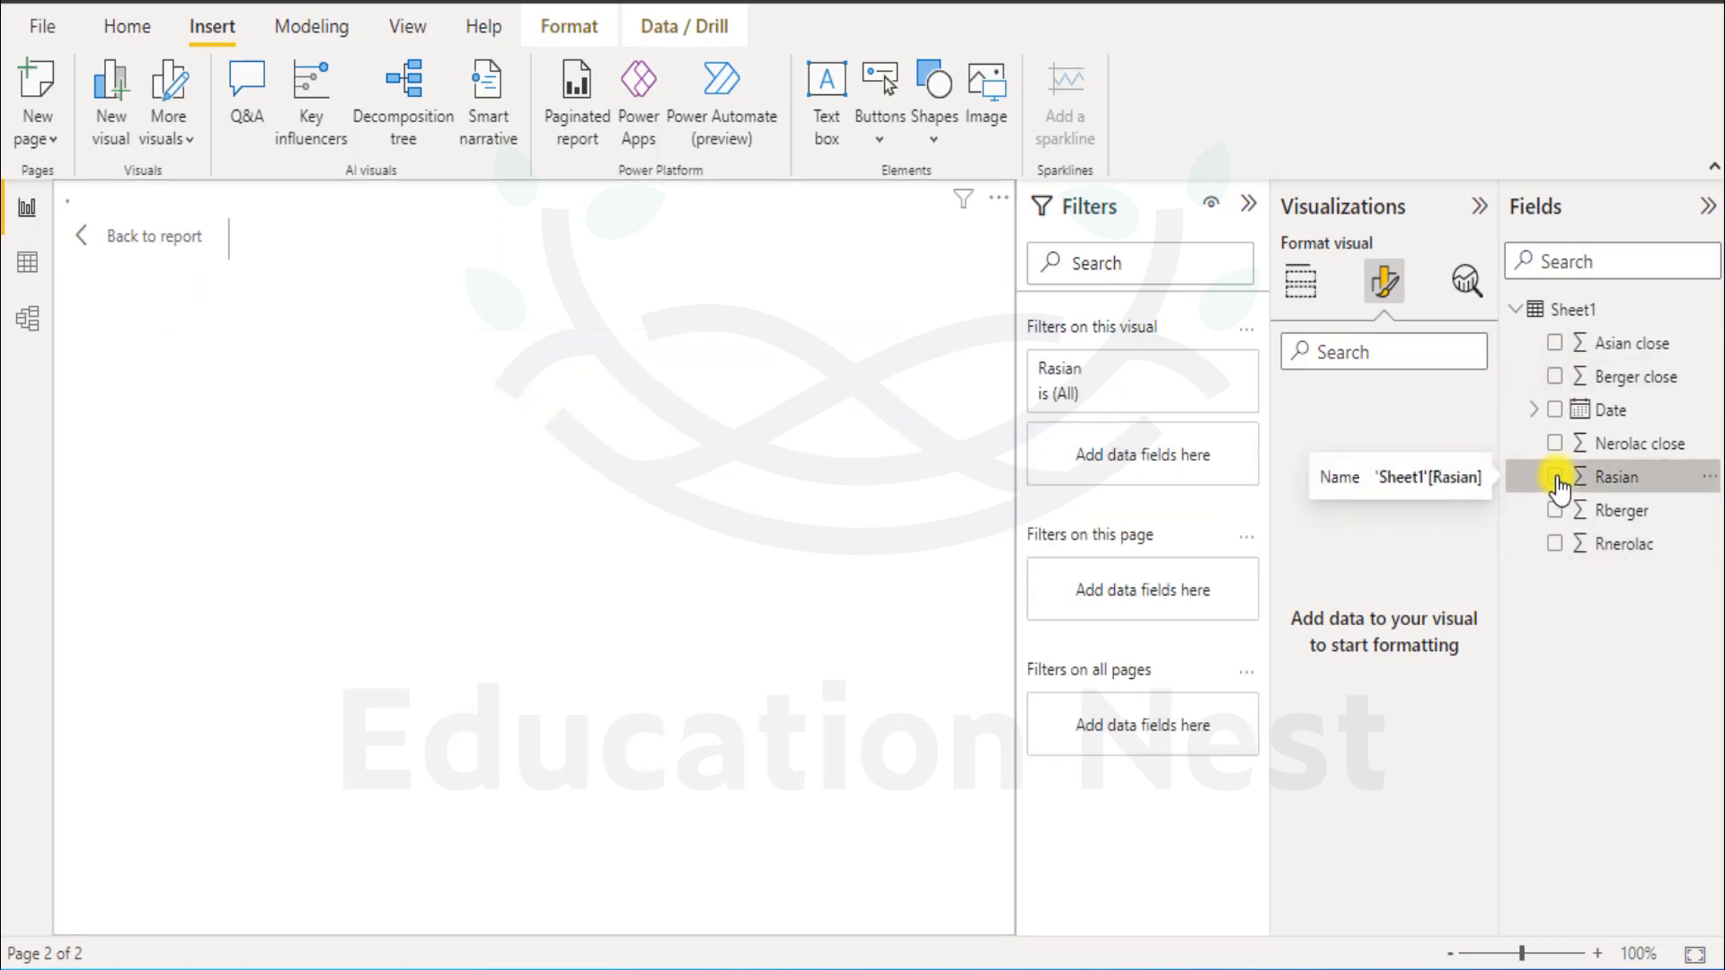
left_click(1559, 512)
left_click(1557, 545)
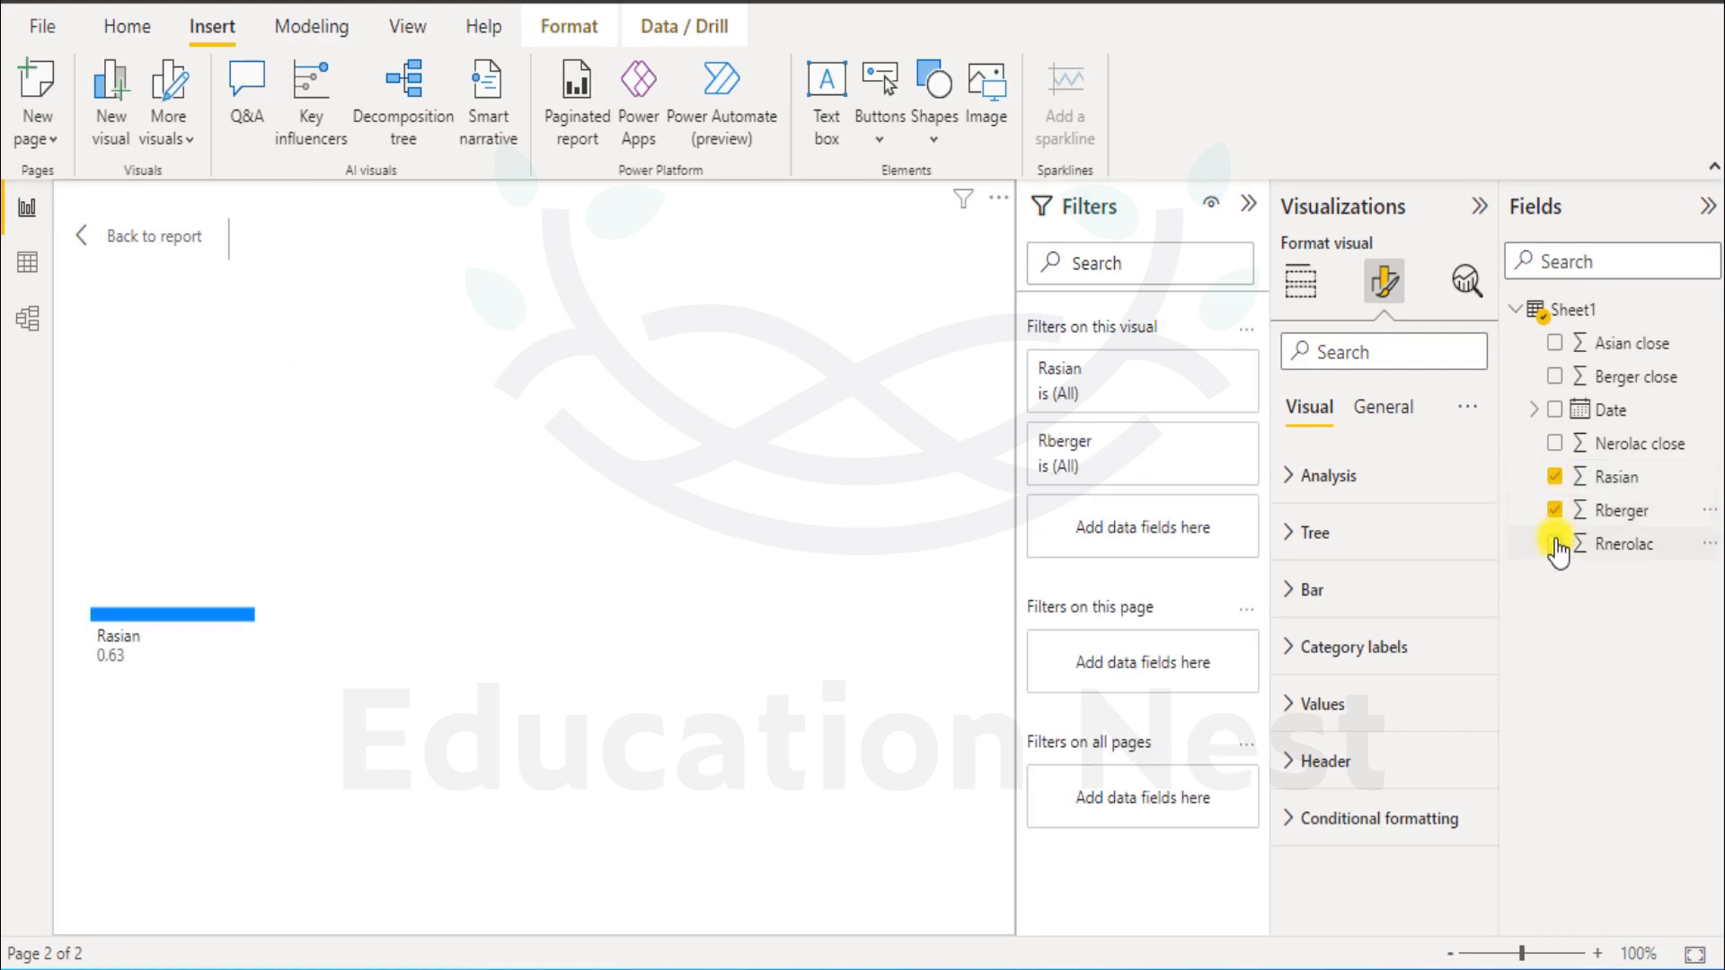
left_click(1555, 412)
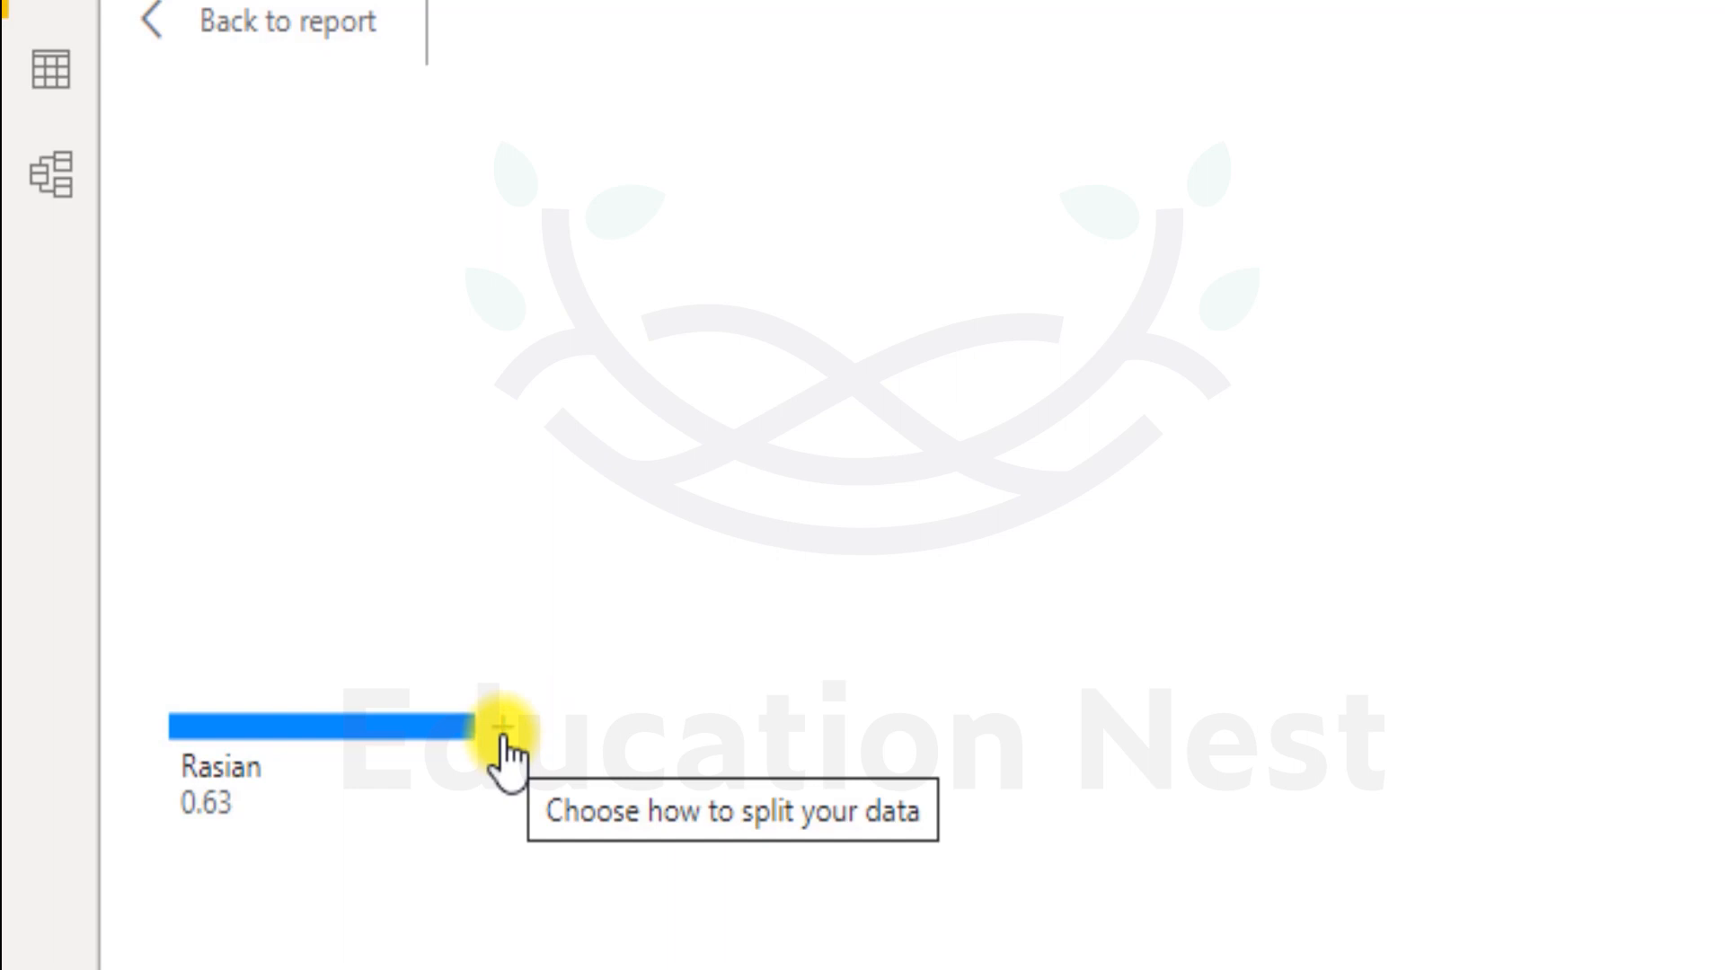
Split the Rasian bar of the decomposition tree by Quarter.
left_click(503, 732)
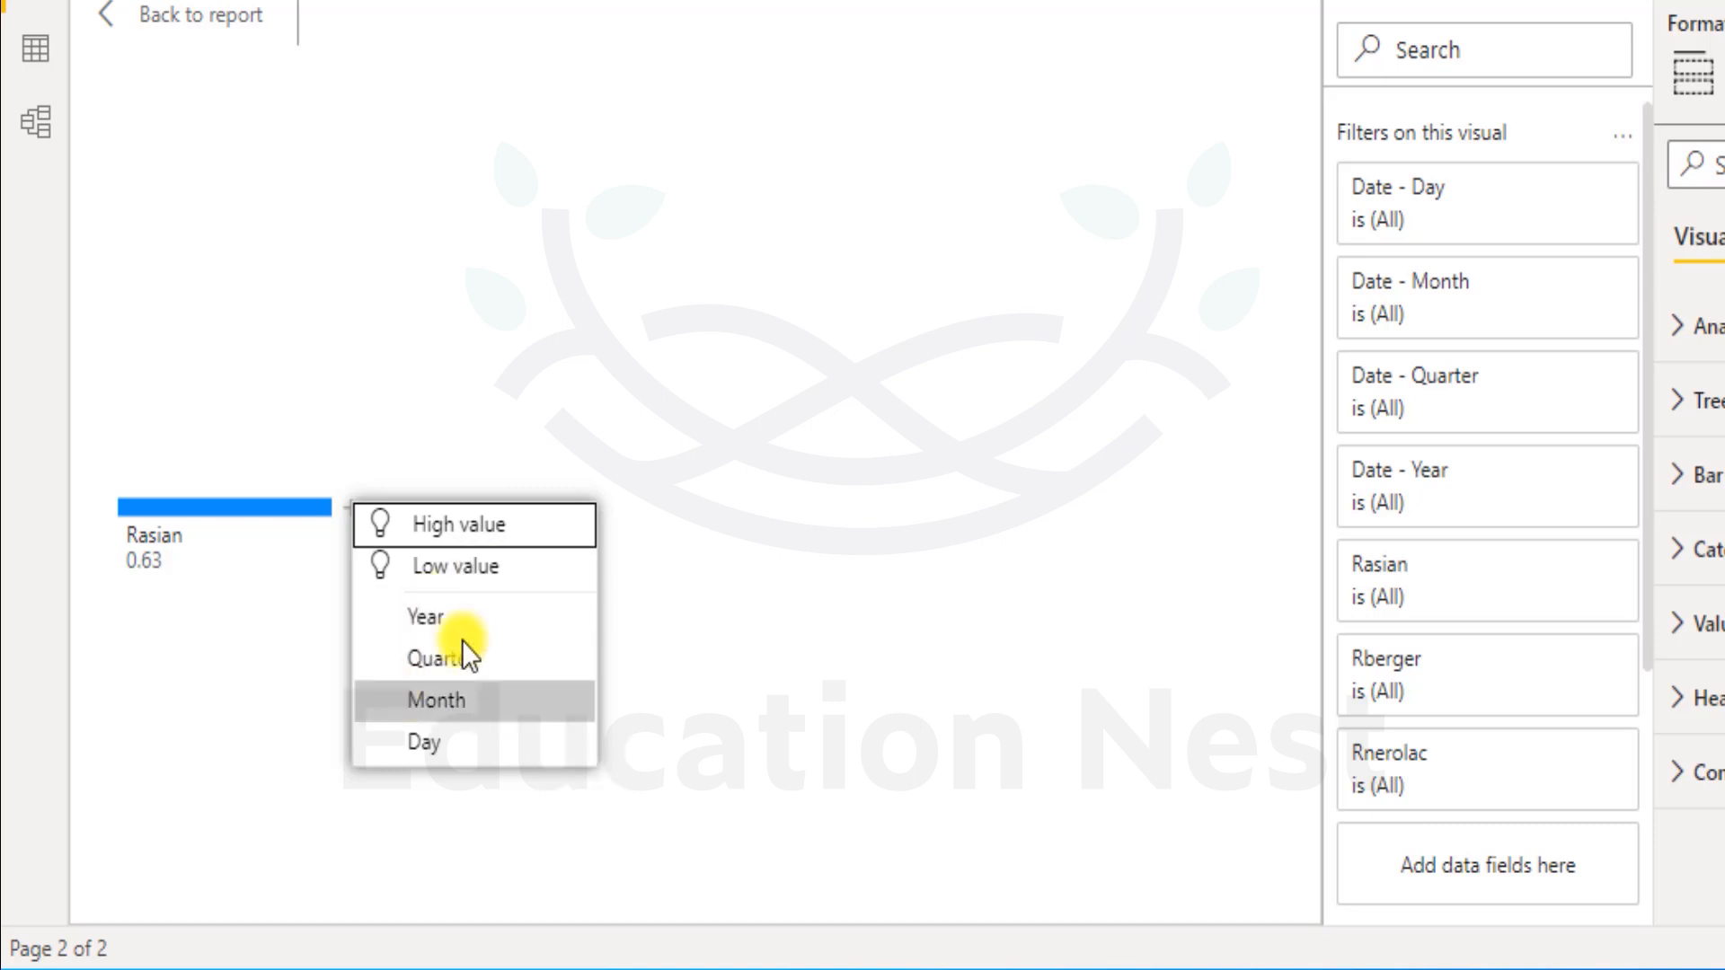
left_click(483, 654)
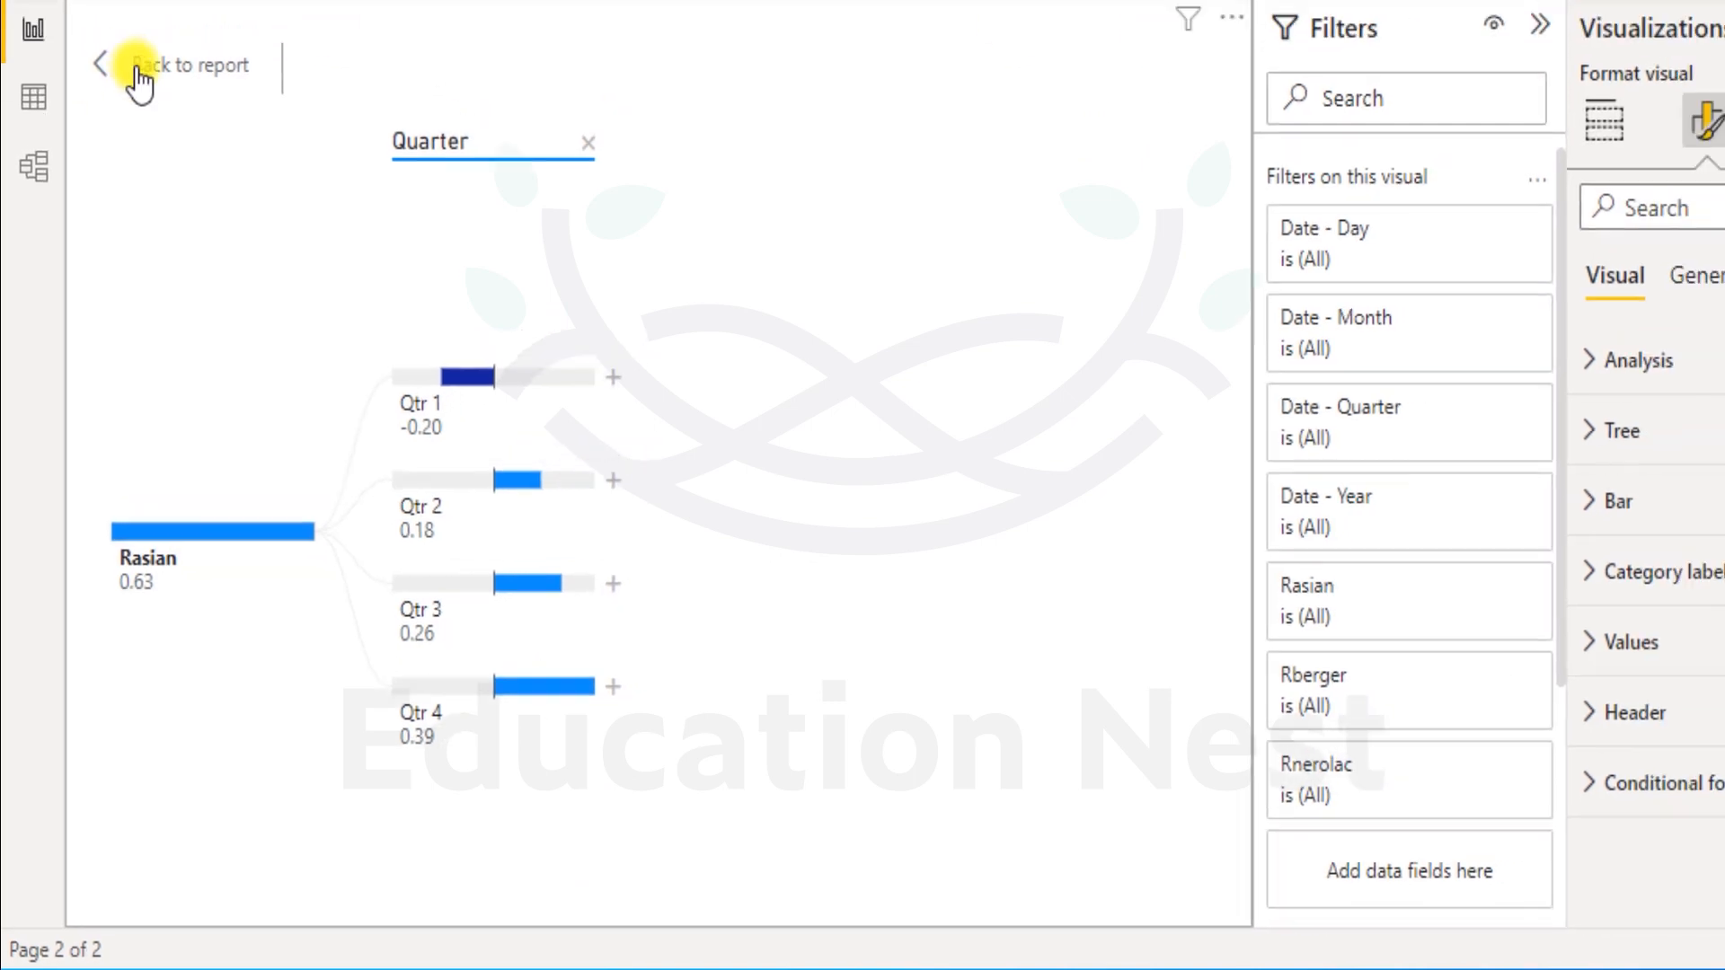
Check the tree from the report page, return to focus mode and inspect the values of each quarter's branch, clearing the selection.
left_click(139, 82)
left_click(1123, 516)
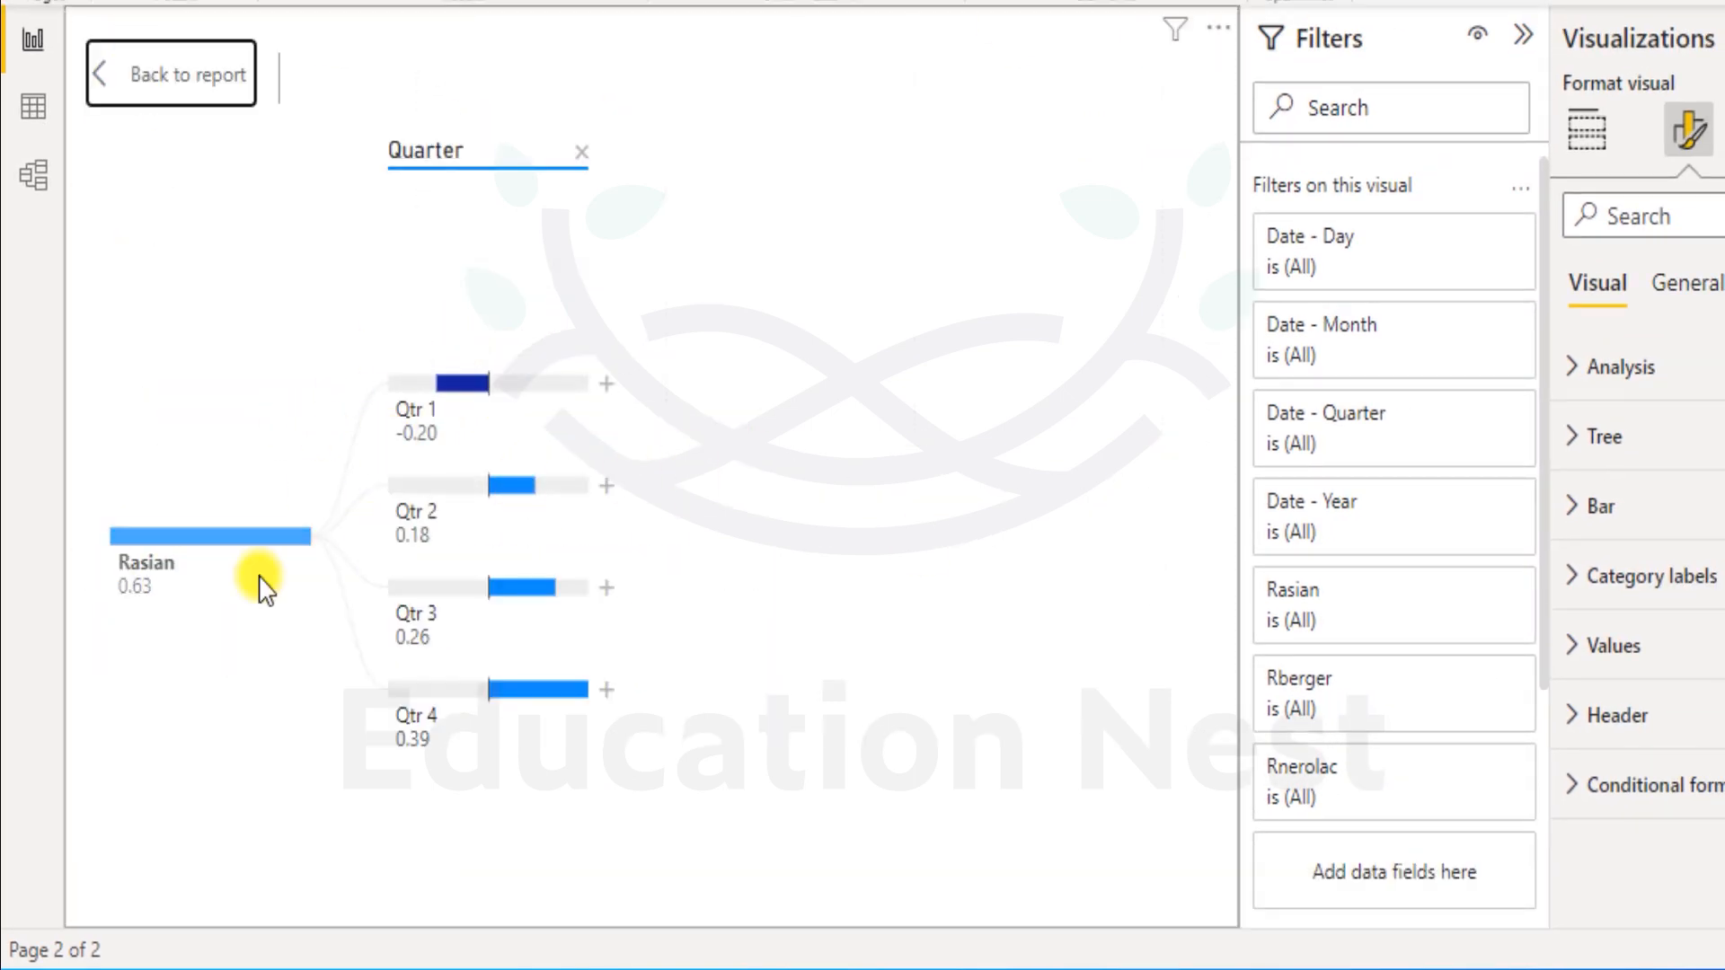
left_click(417, 430)
left_click(417, 526)
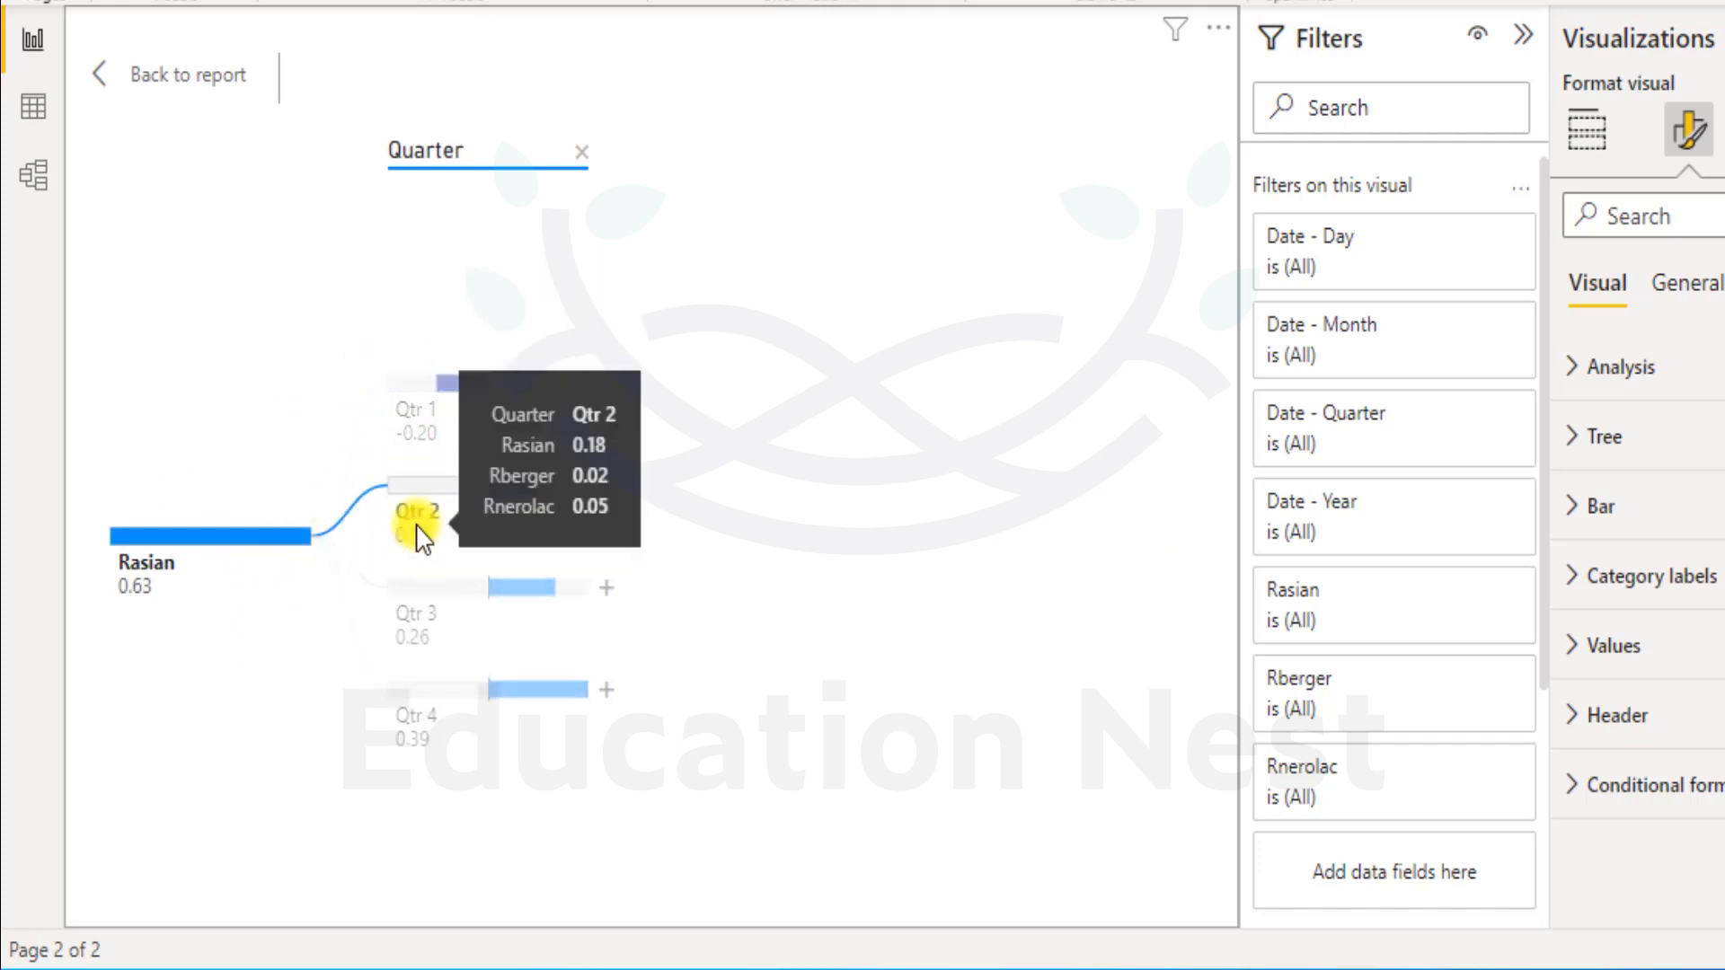
left_click(418, 616)
left_click(406, 720)
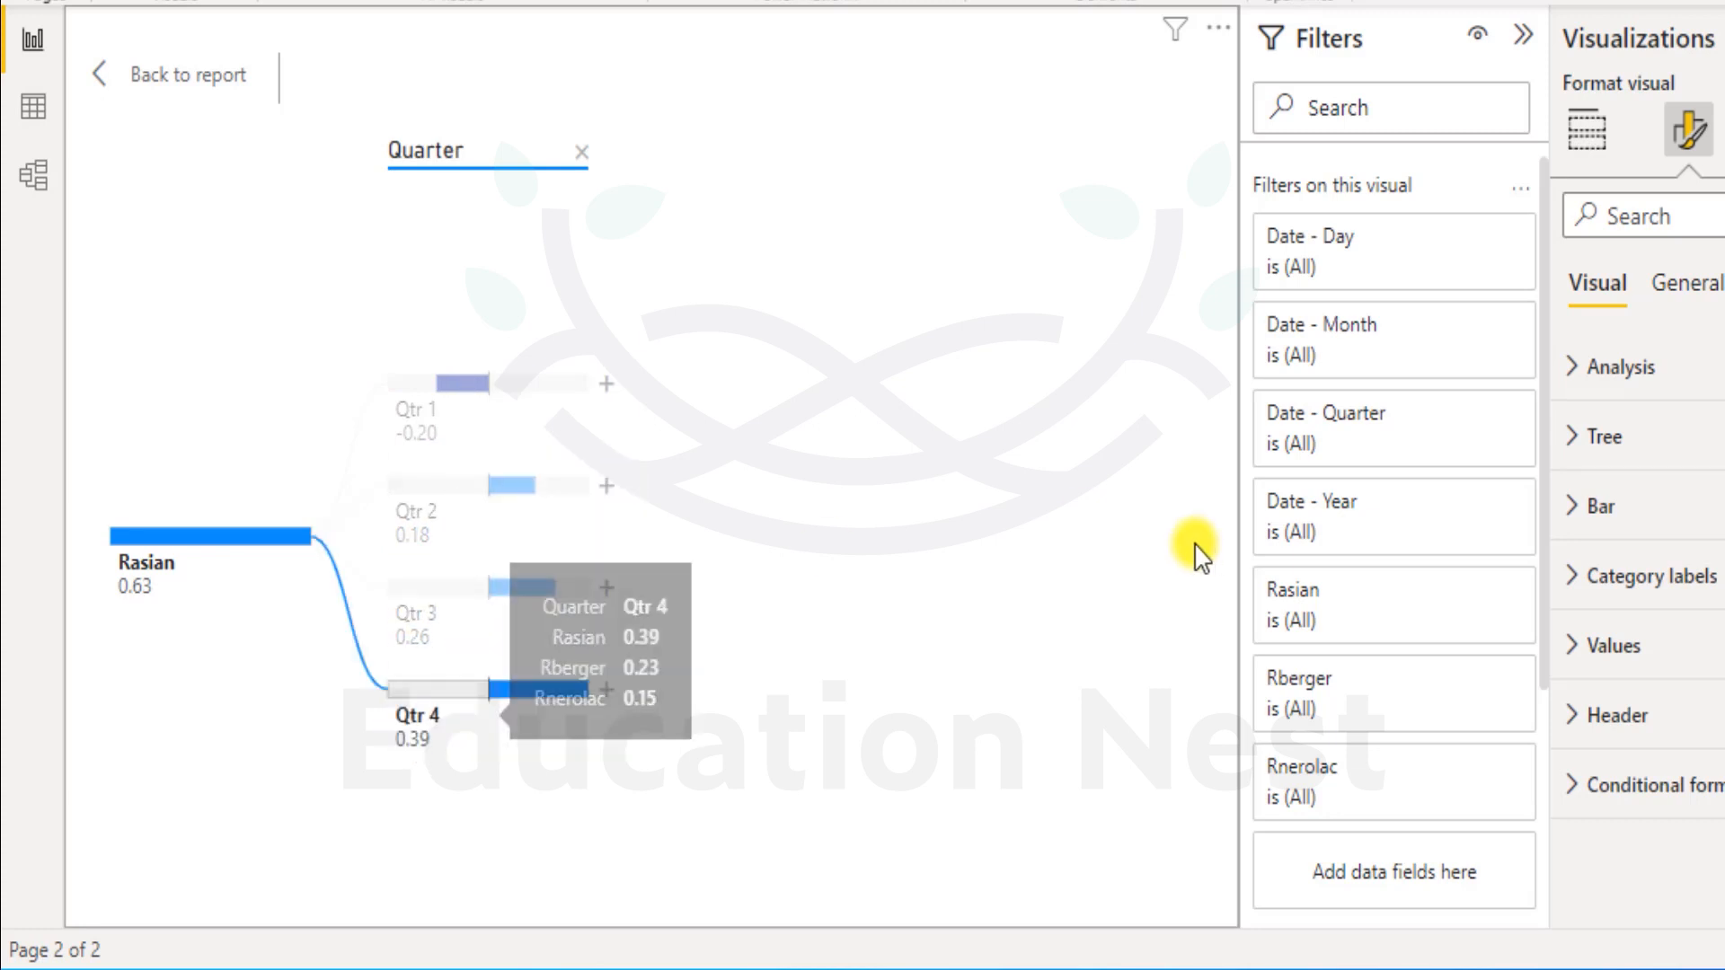
left_click(322, 540)
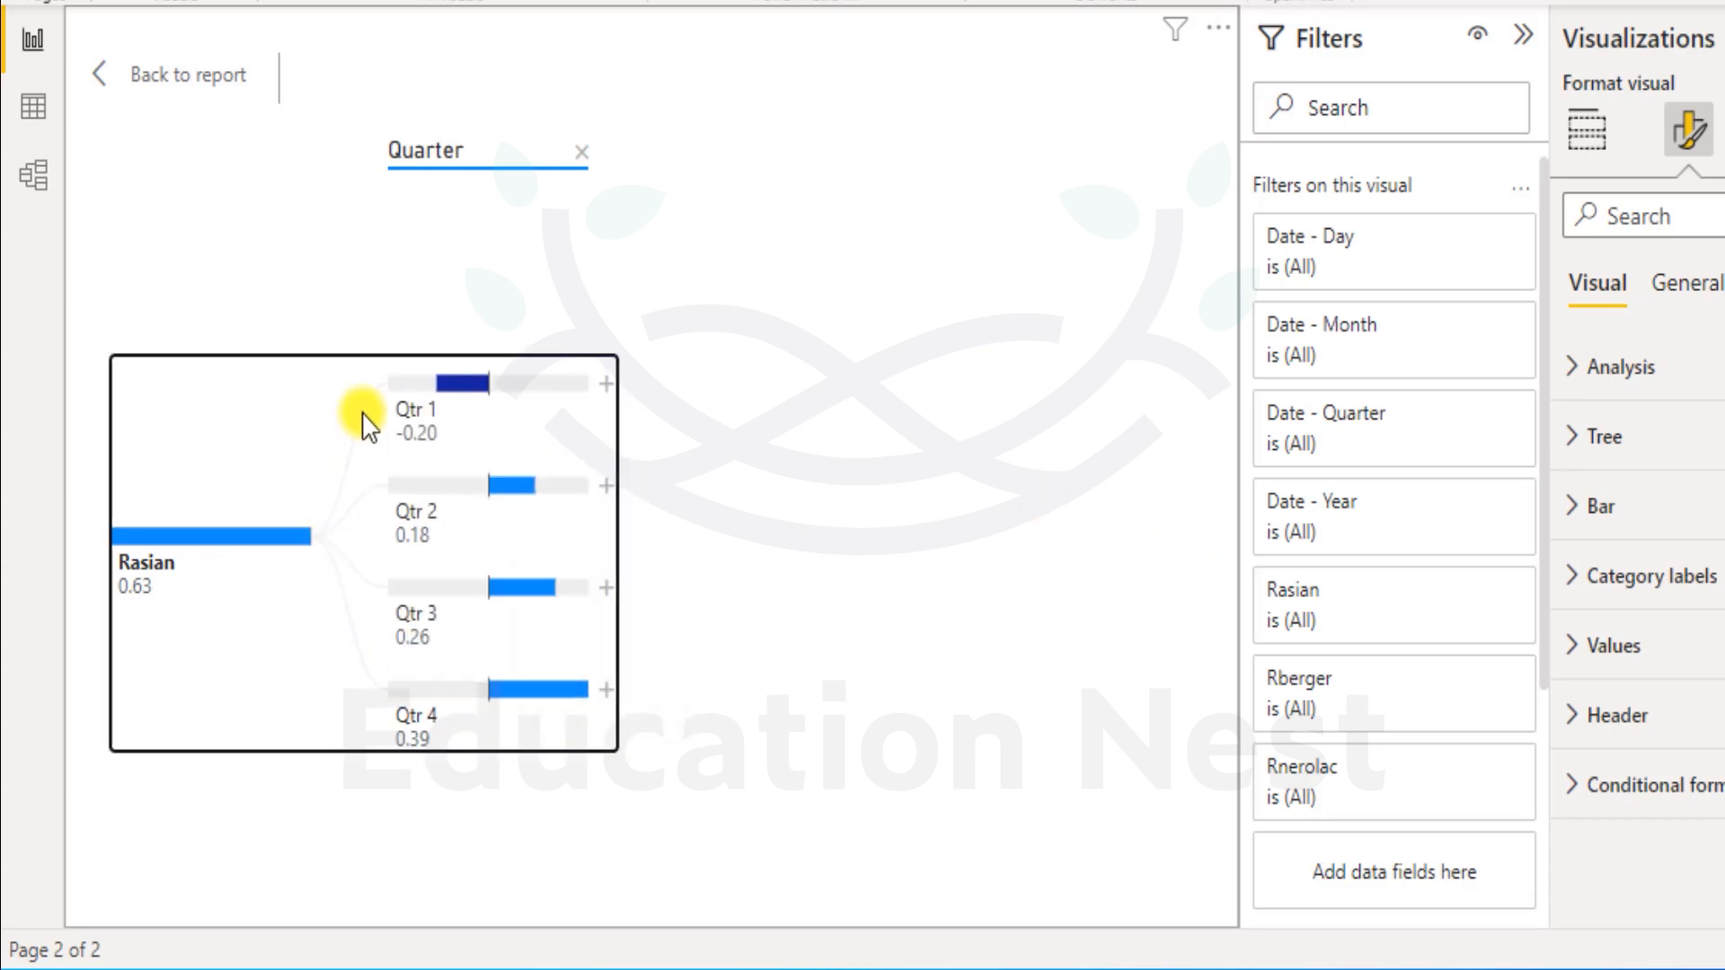
Change the tree's split level from Quarter to Month.
mouse_move(507, 172)
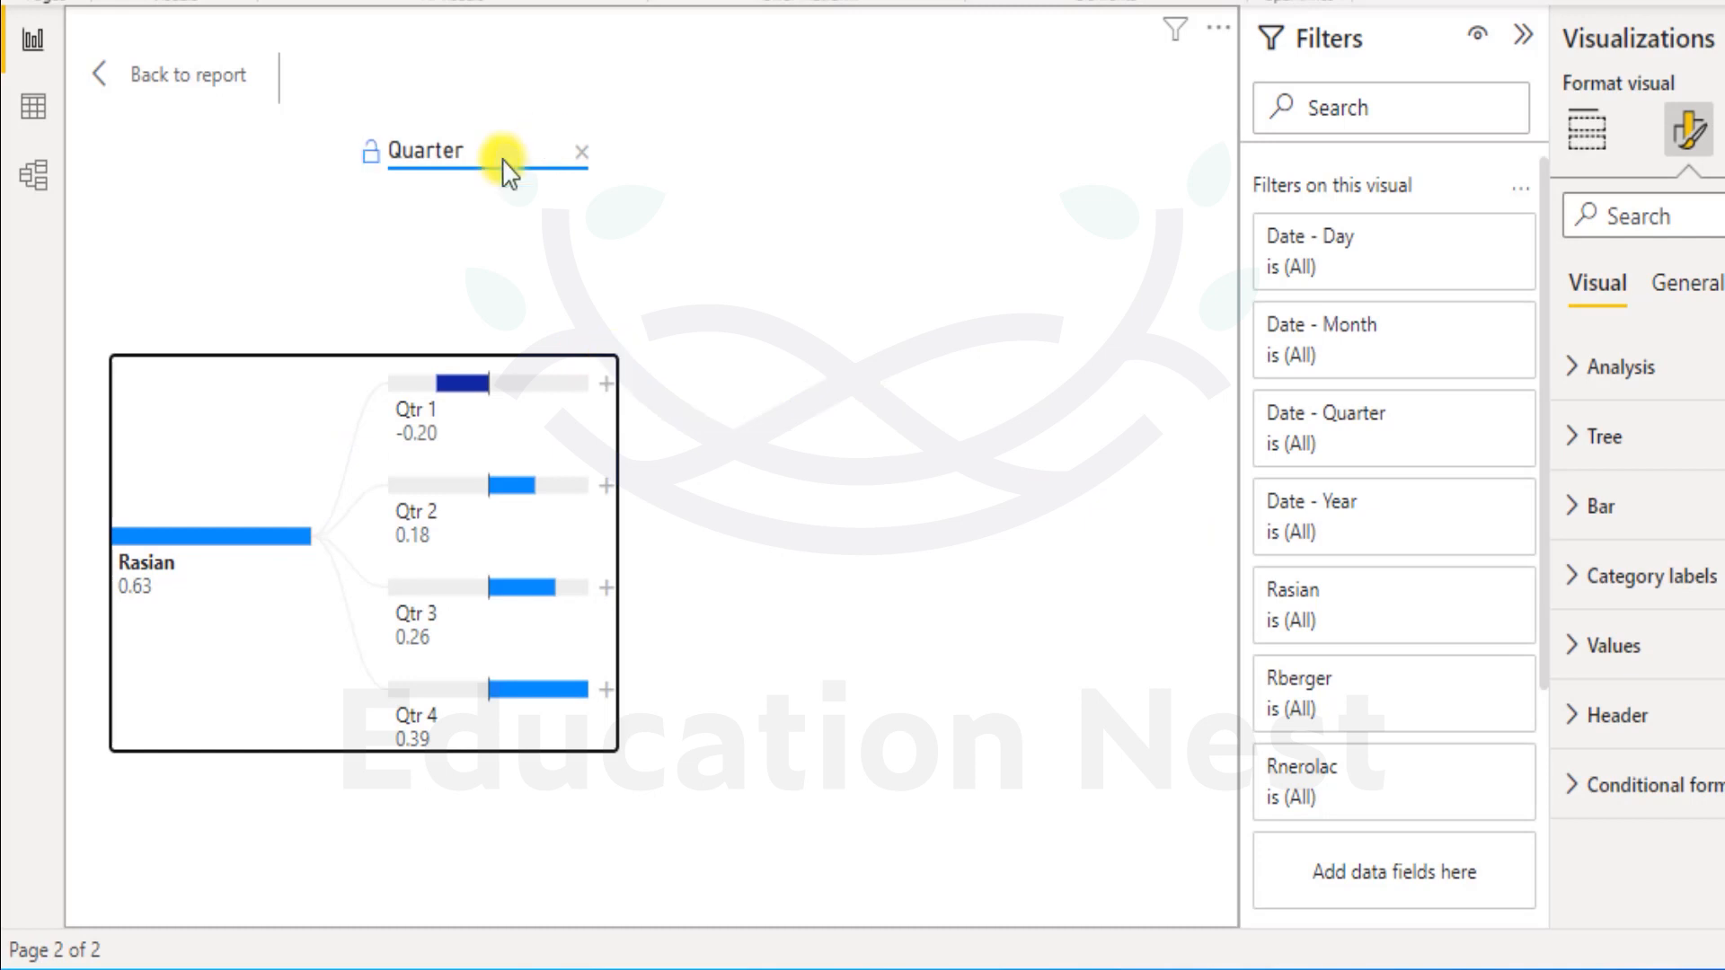
left_click(453, 155)
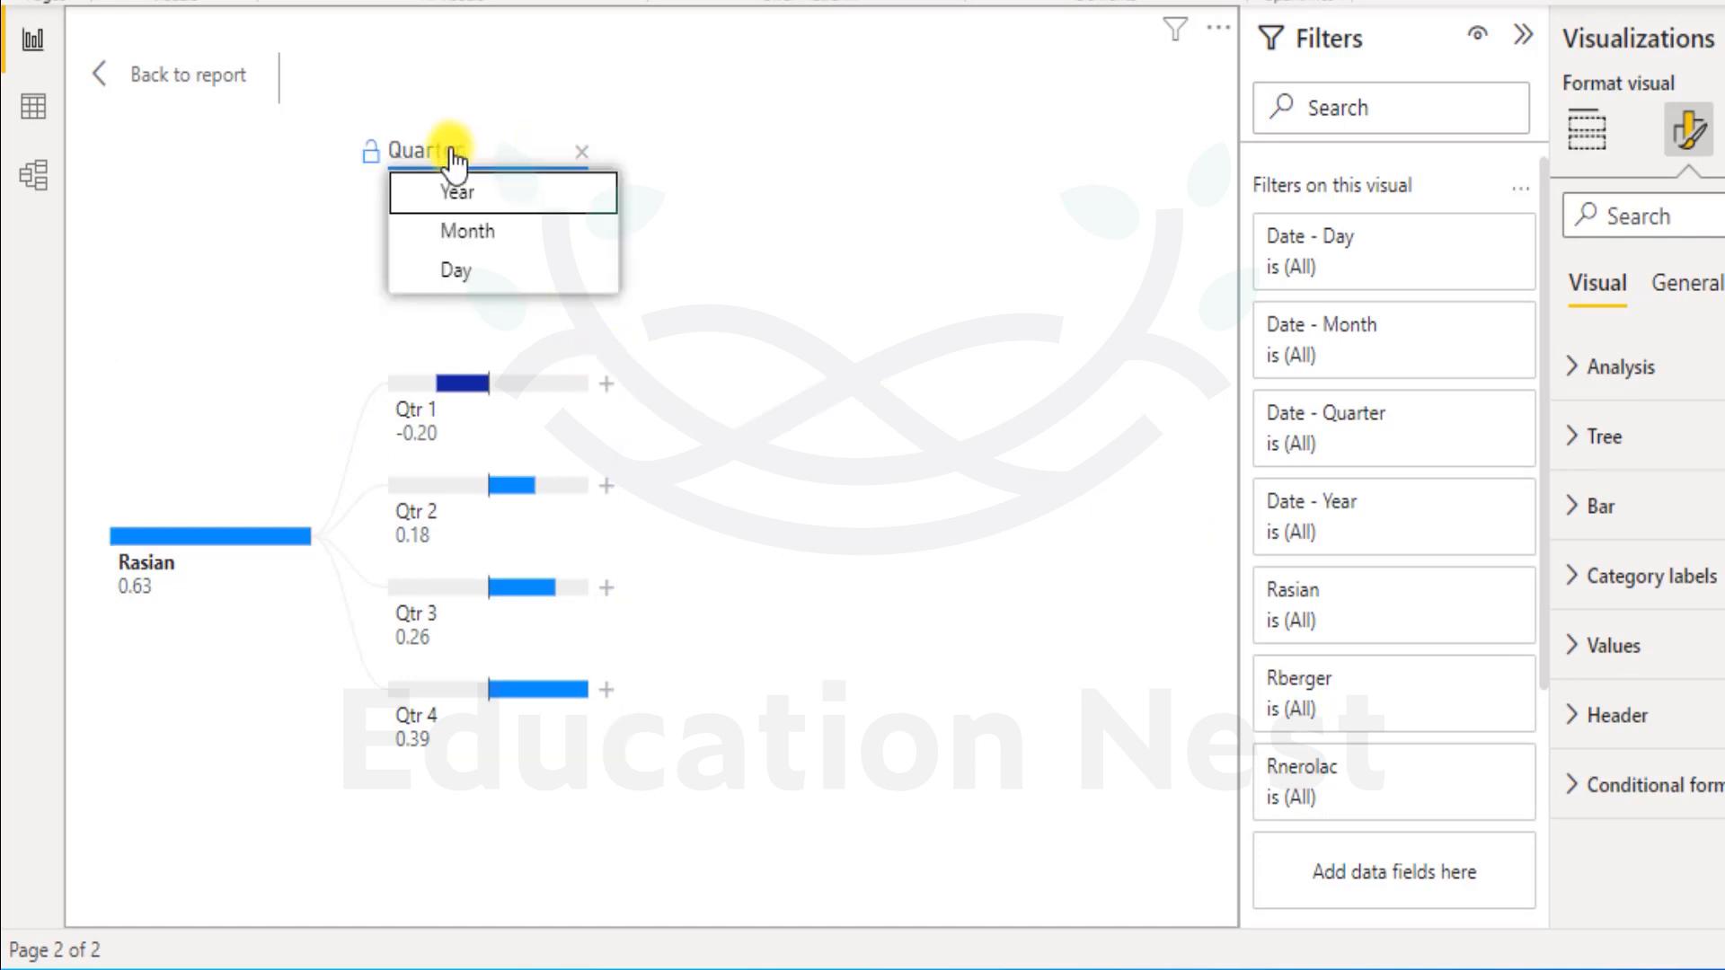
left_click(483, 230)
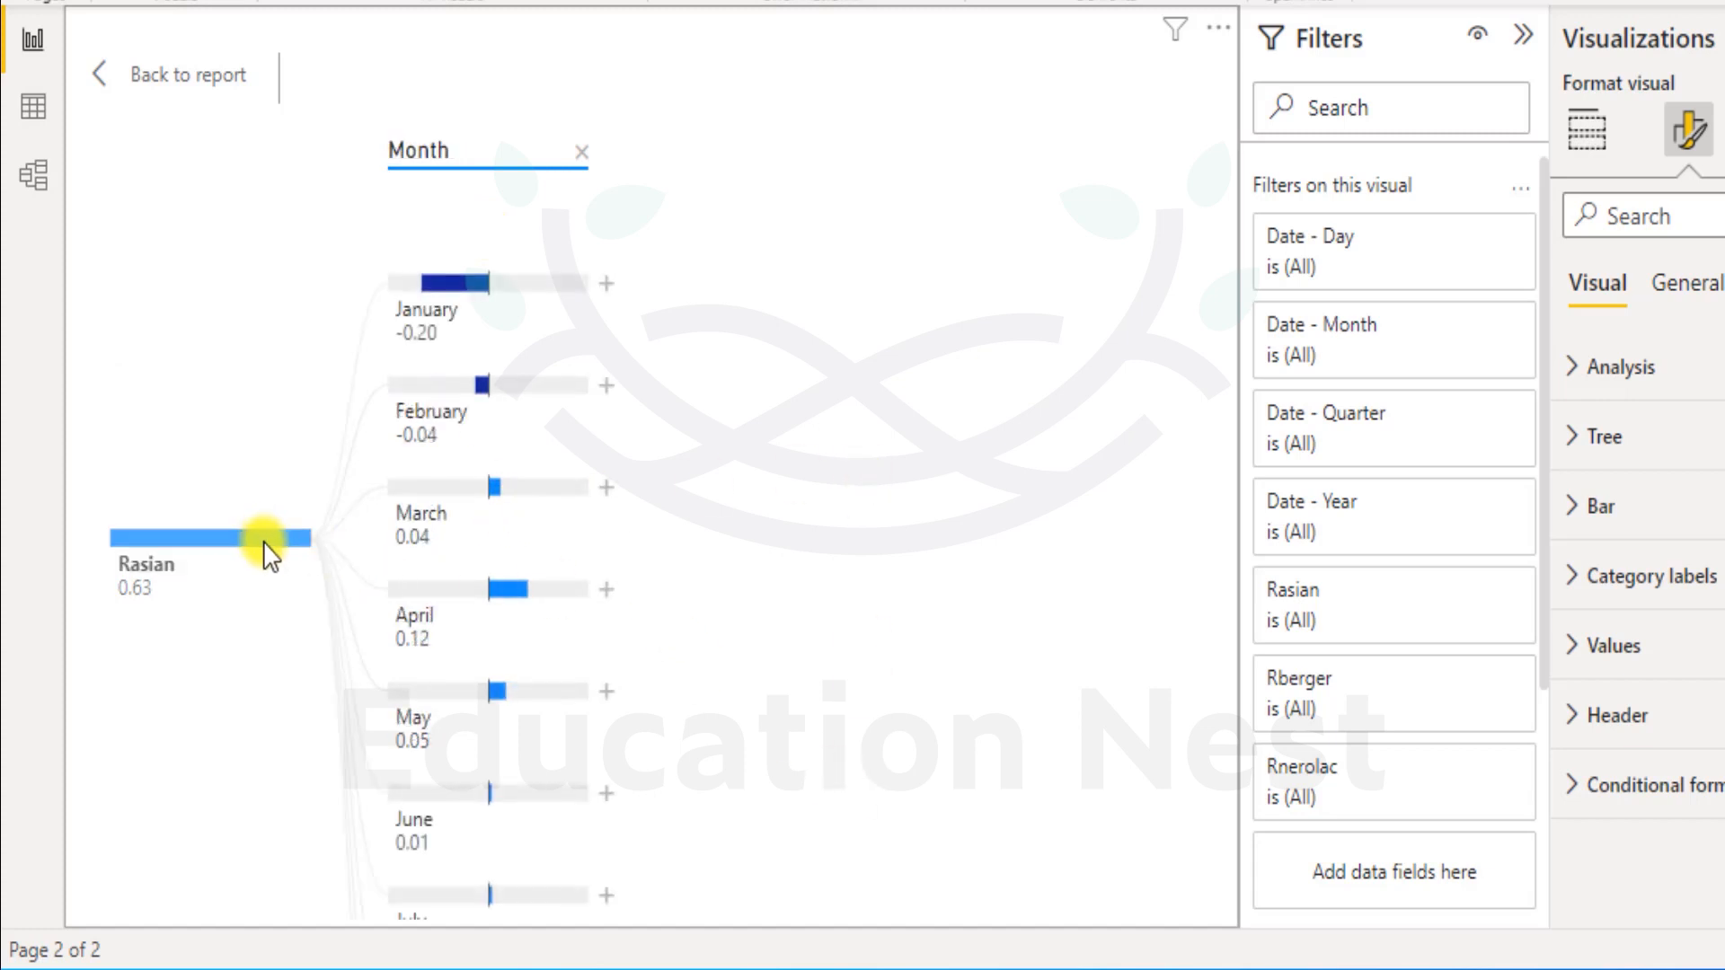
Examine the monthly branches of the Rasian tree through December, including the values for June.
left_click_drag(270, 552, 485, 162)
left_click(707, 898)
left_click(708, 896)
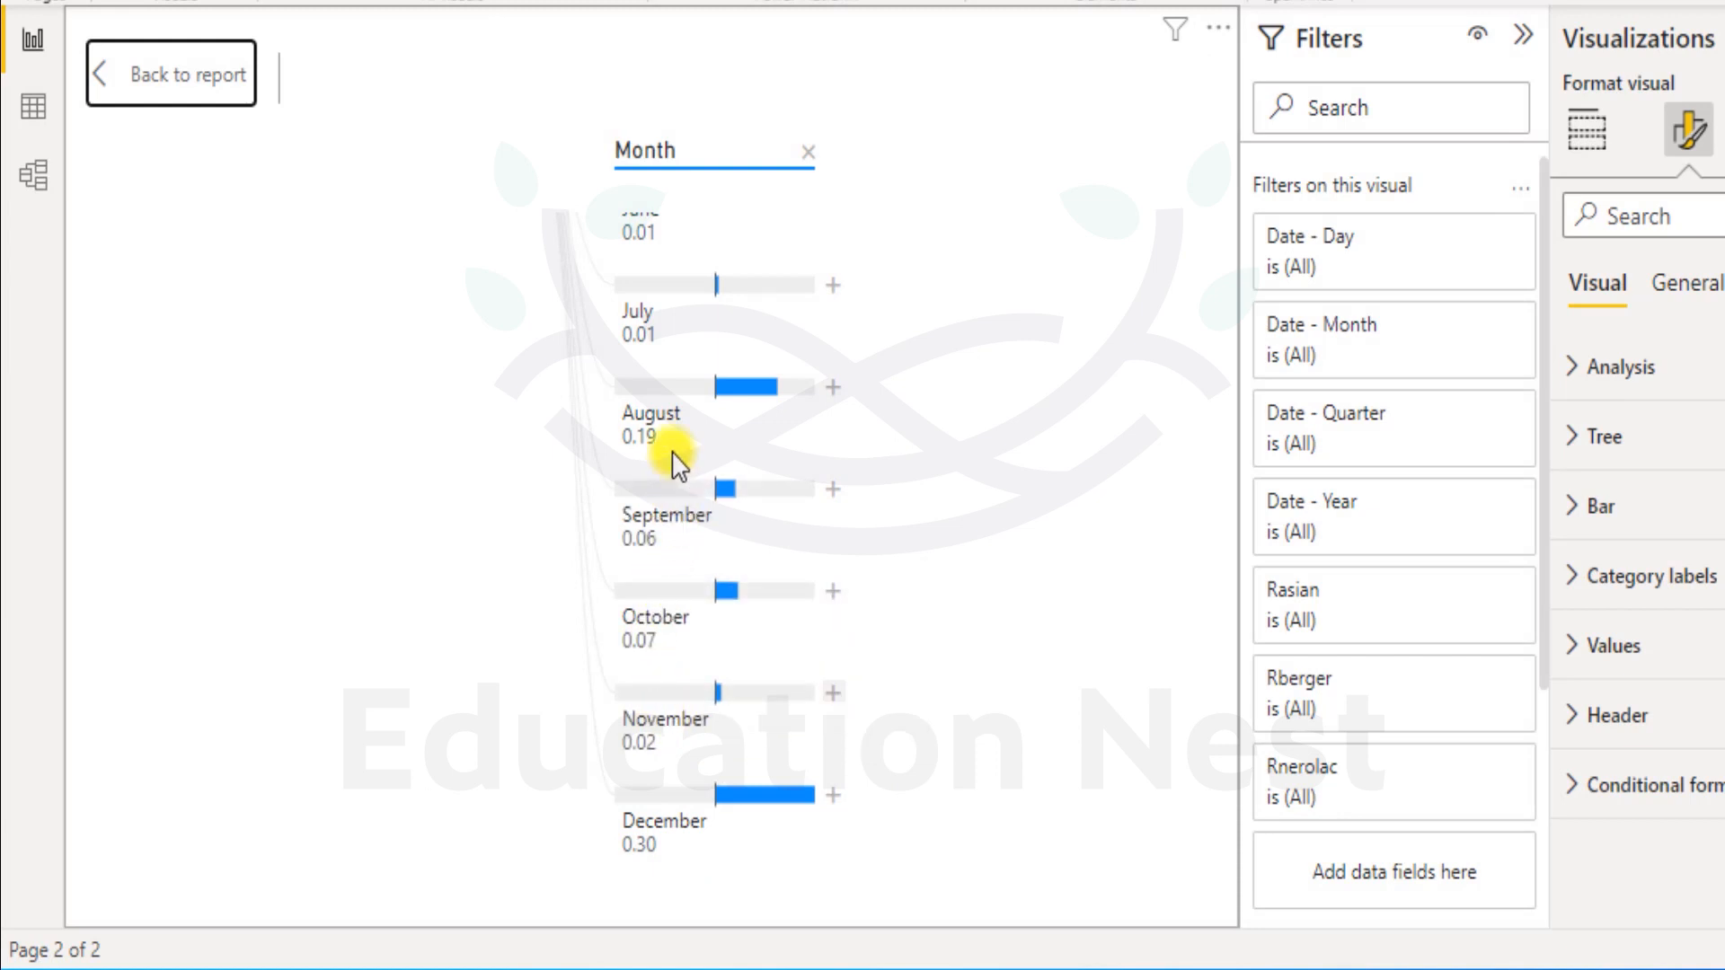
left_click_drag(395, 329, 363, 321)
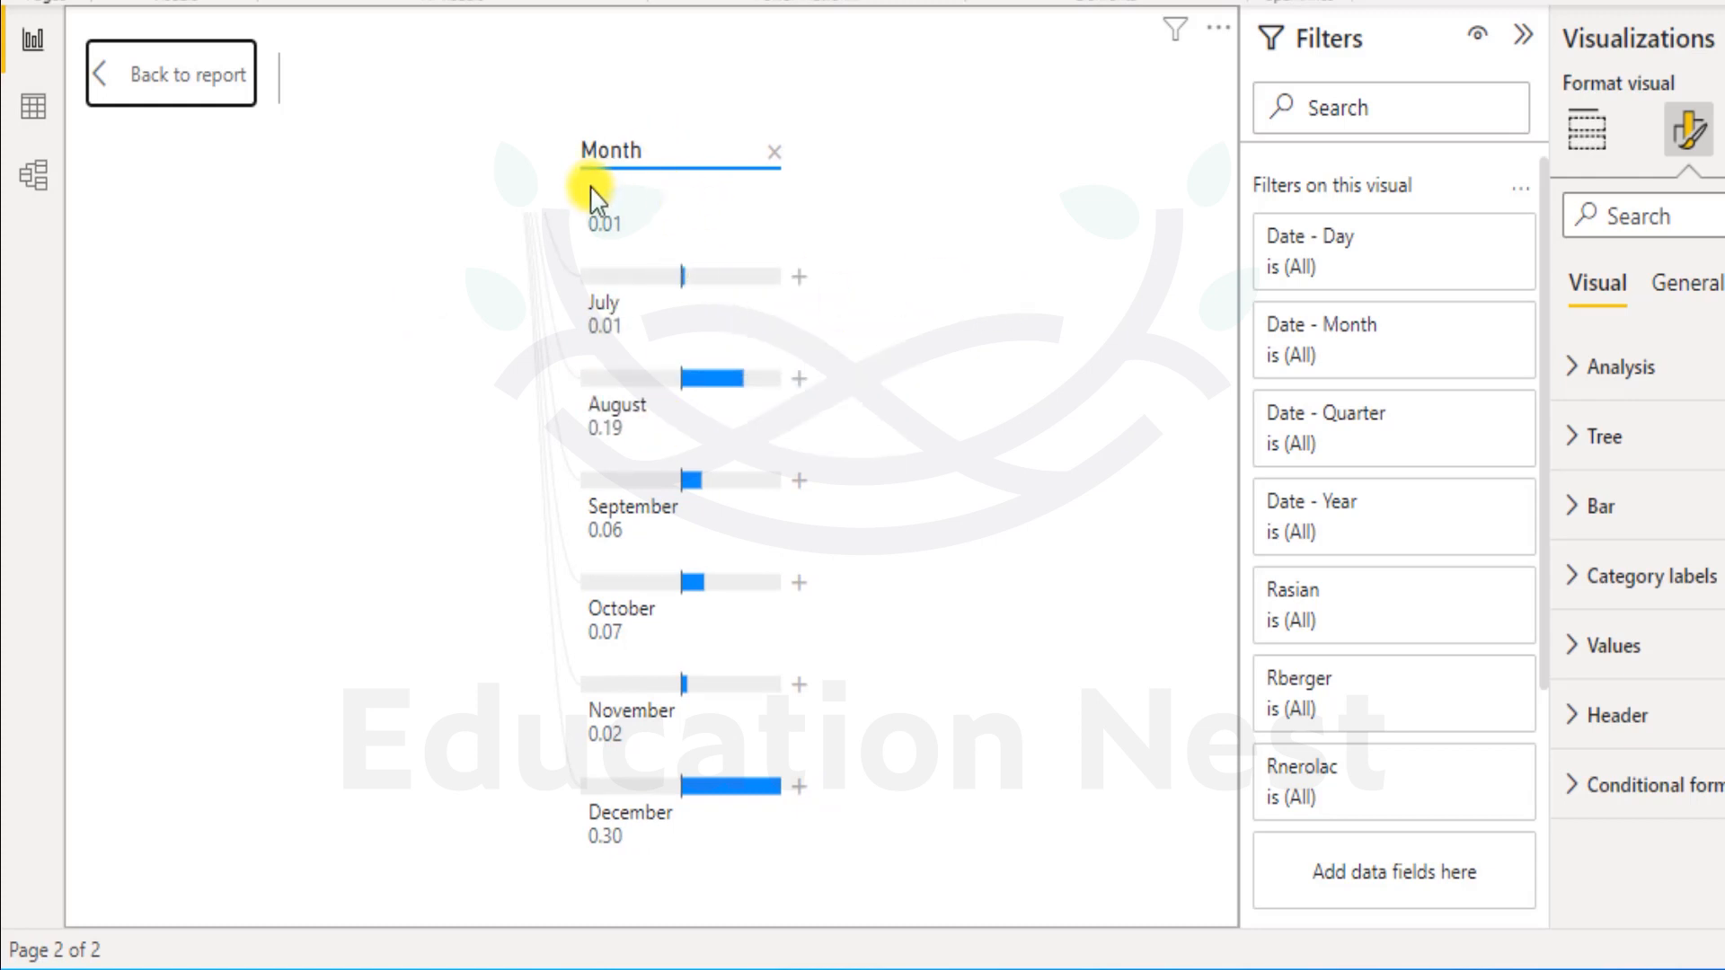
left_click(593, 226)
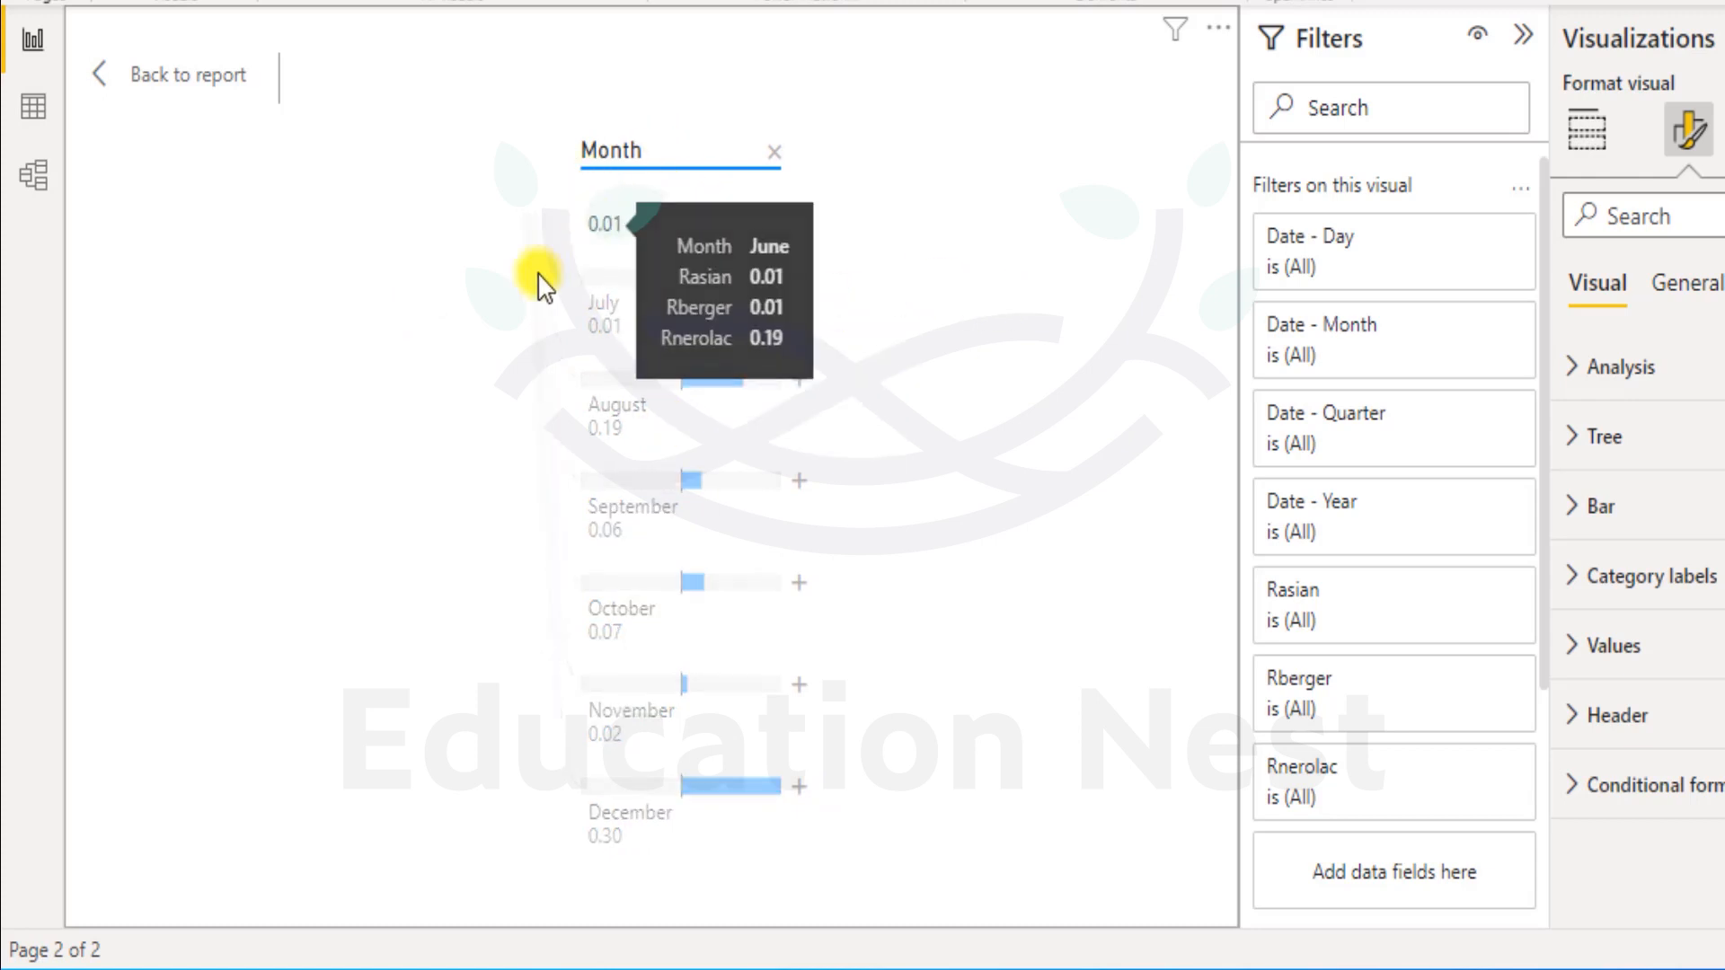
left_click(527, 325)
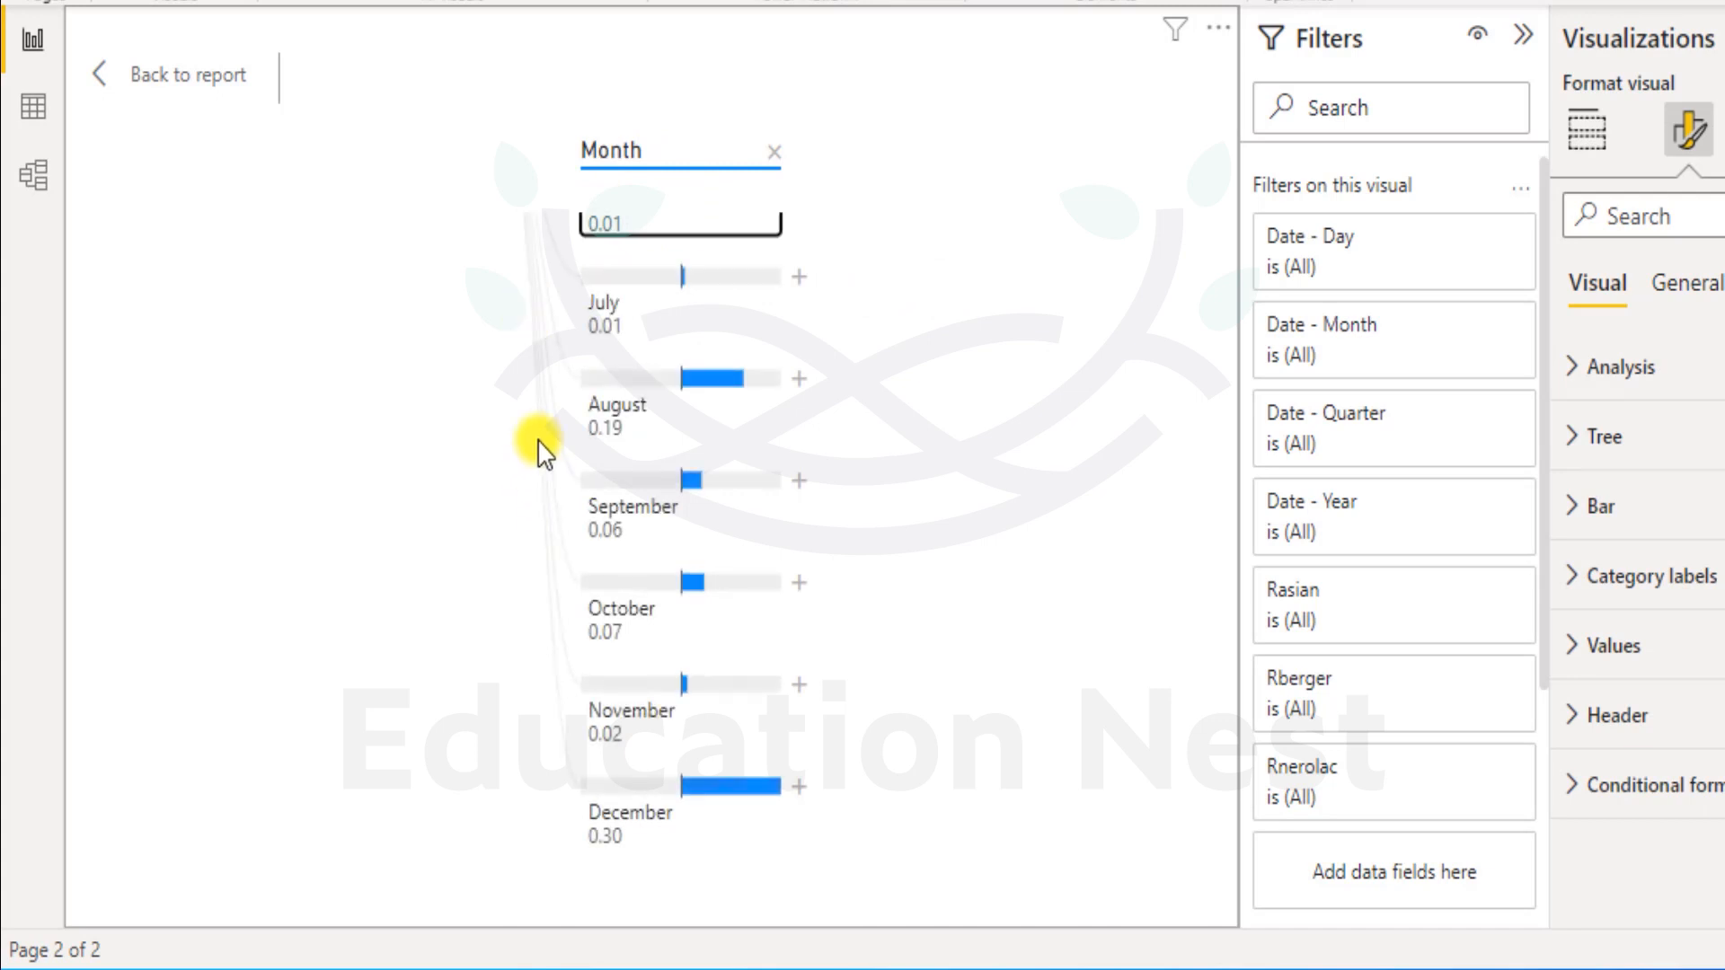
key("Up")
key("Up")
key("Up")
key("Up")
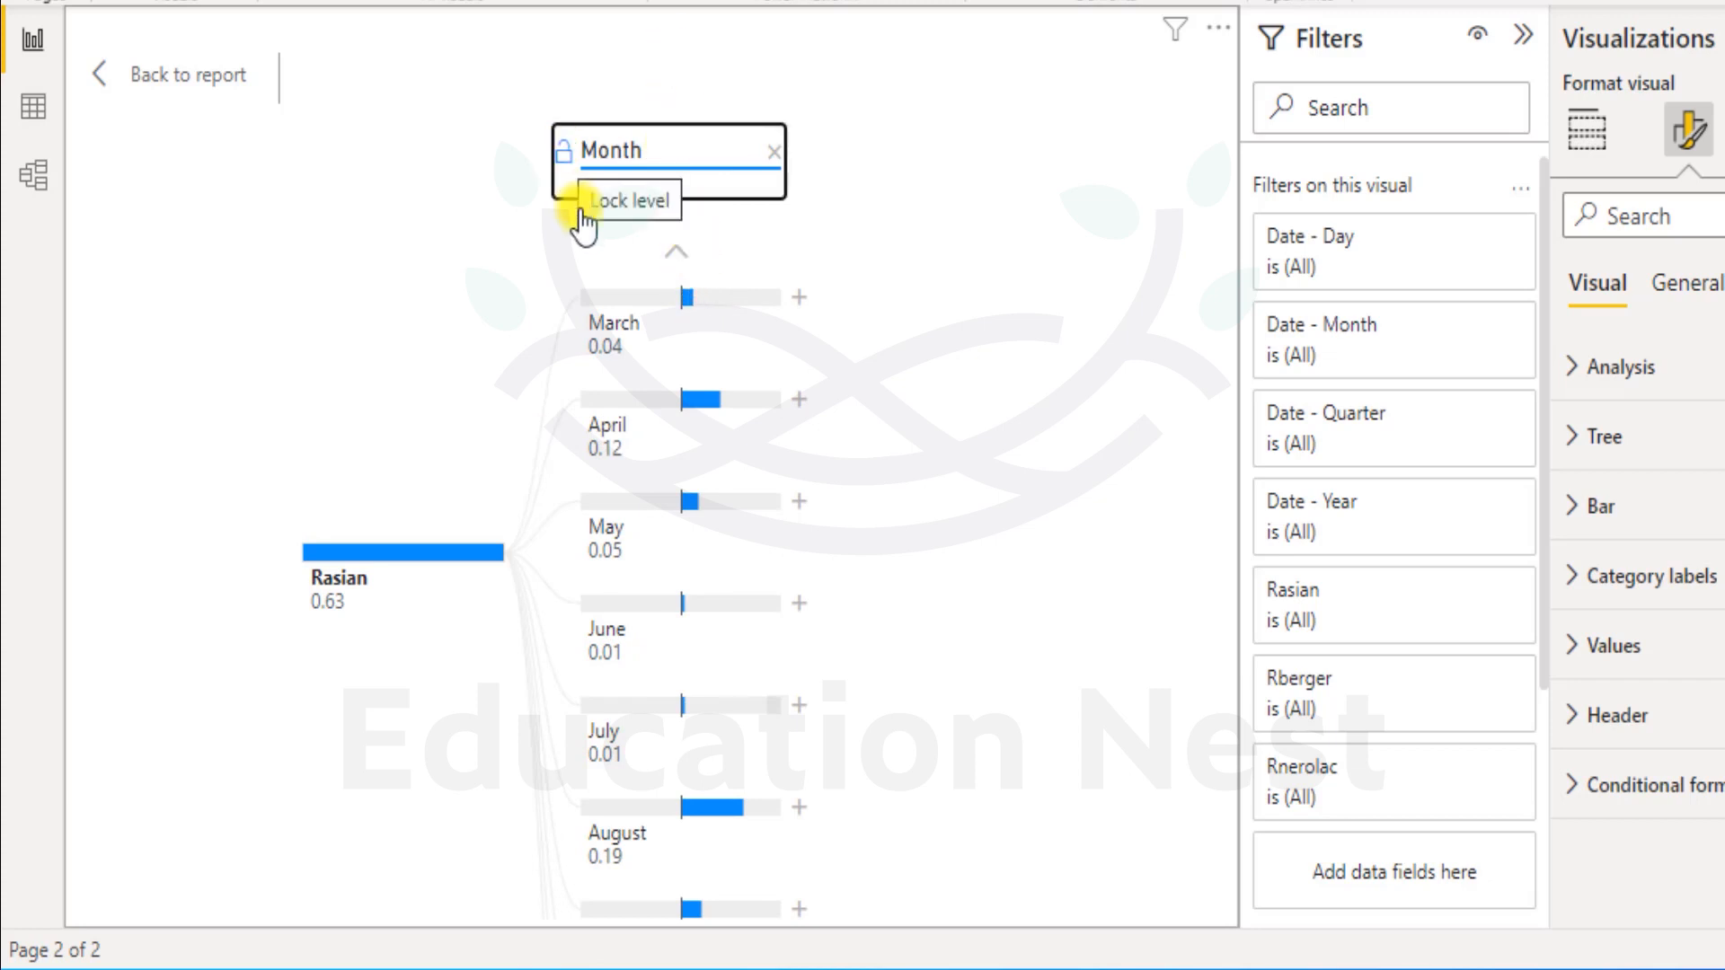
Lock the Month level of the tree and inspect the values of individual months from January, including April.
left_click(562, 165)
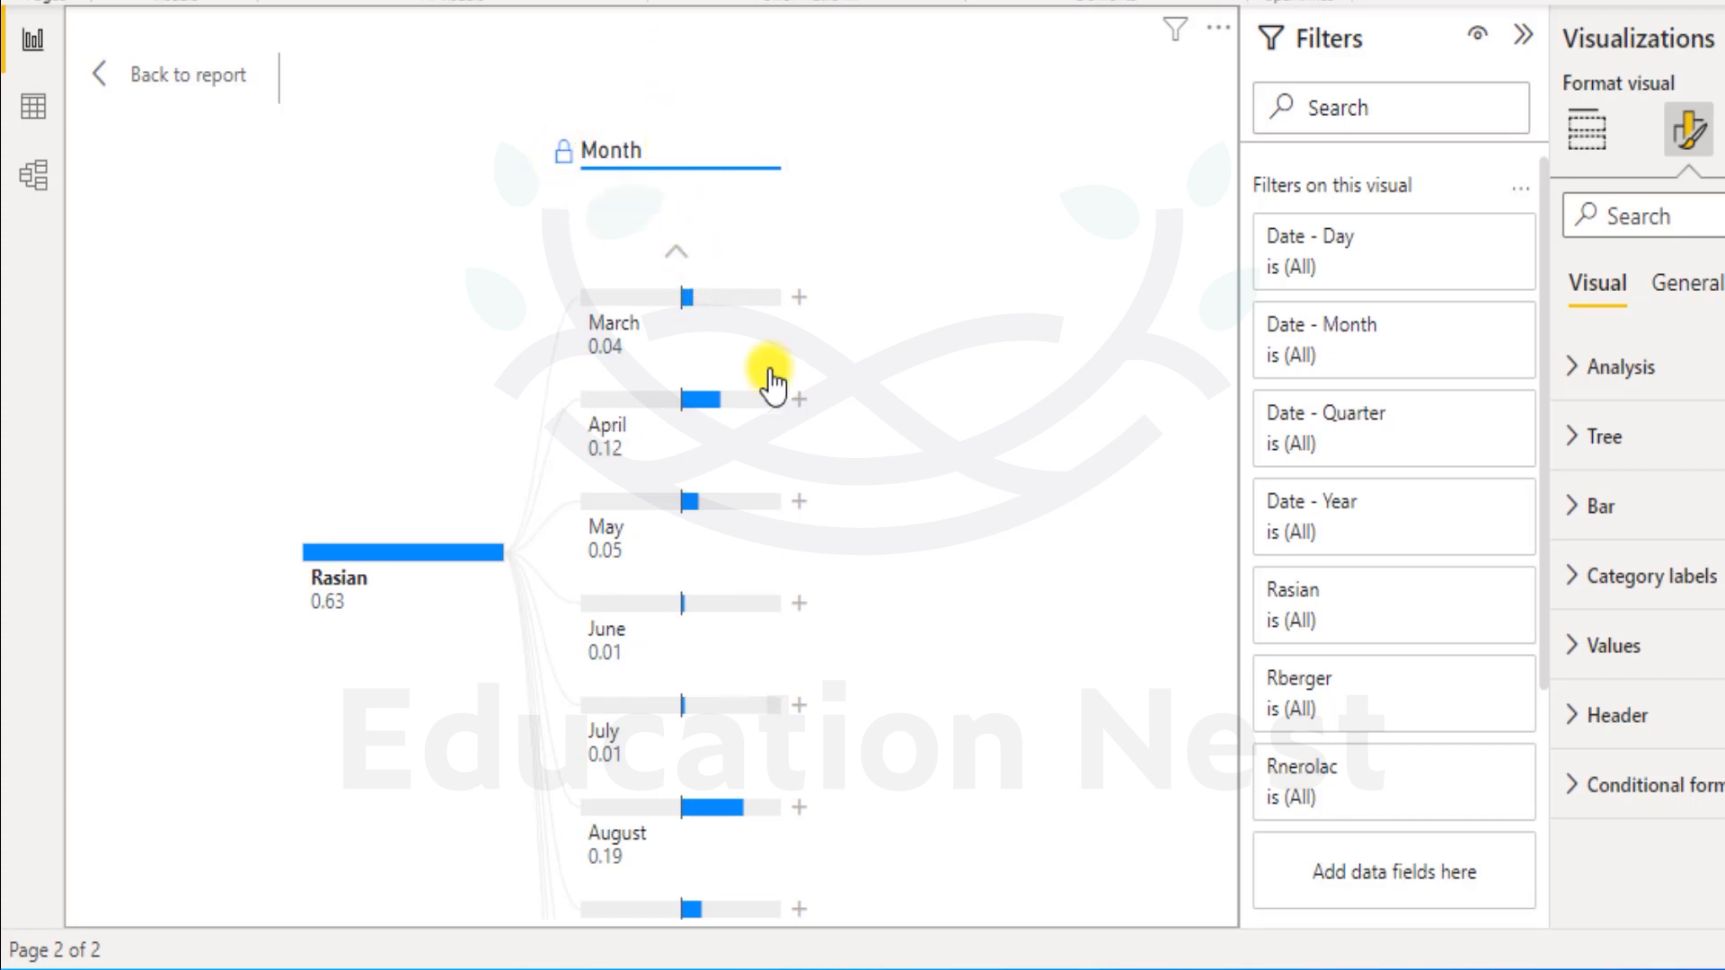
left_click(679, 259)
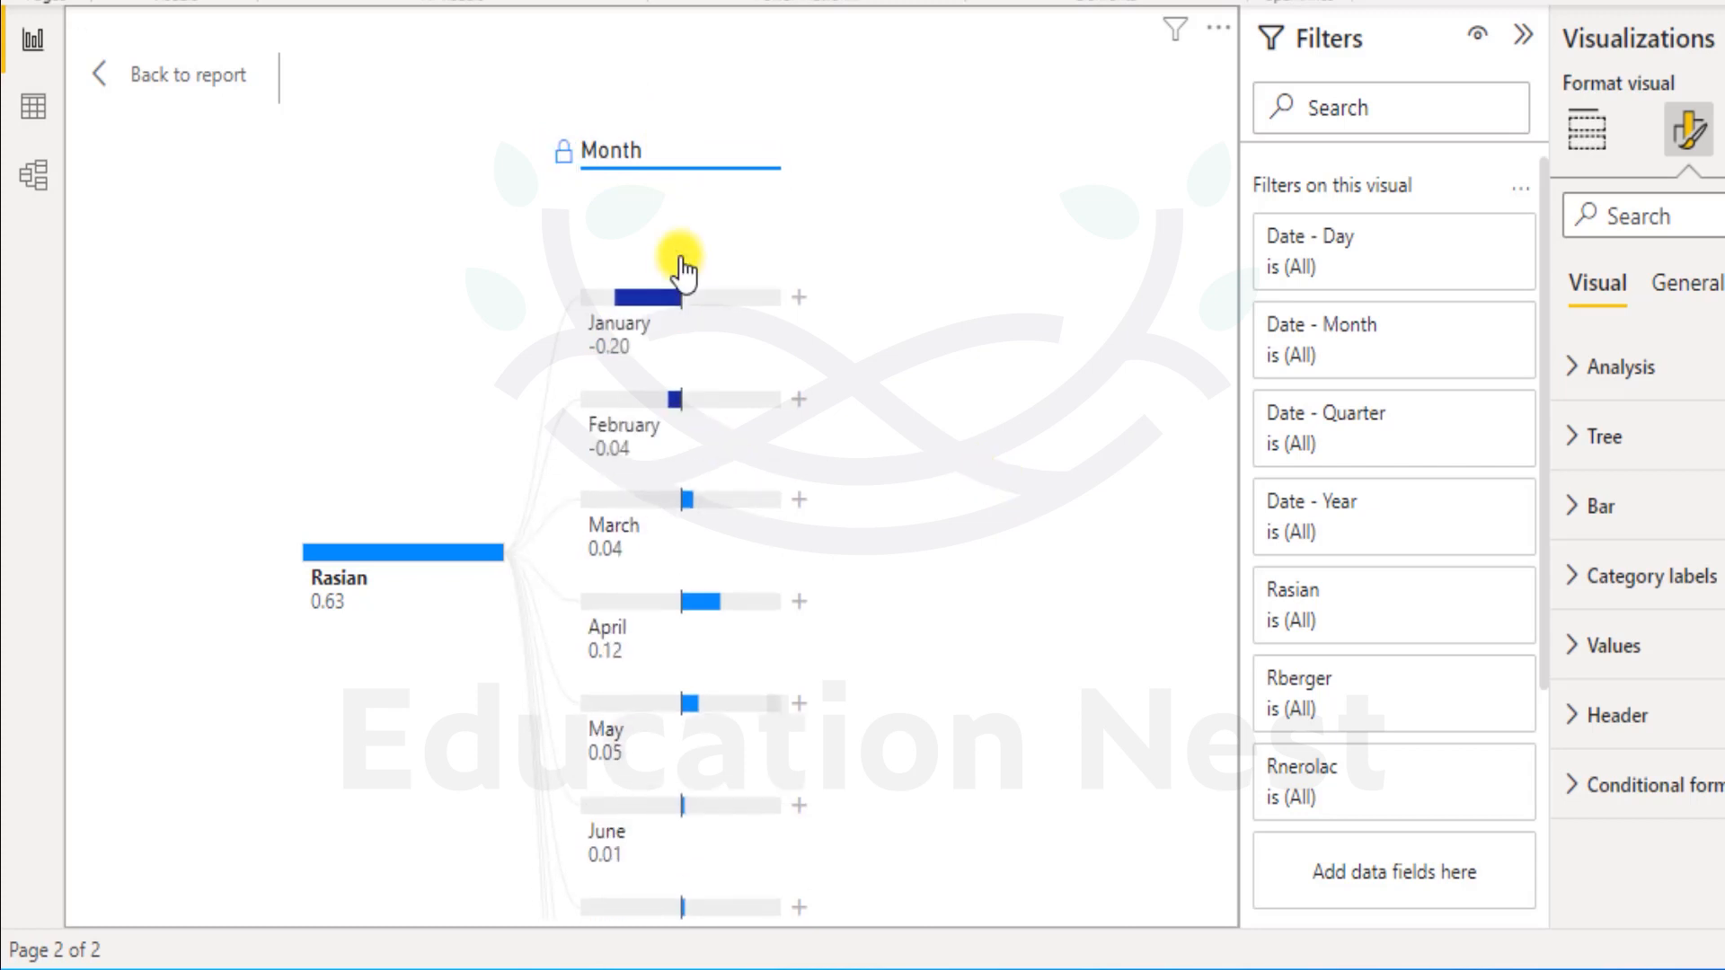
mouse_move(688, 418)
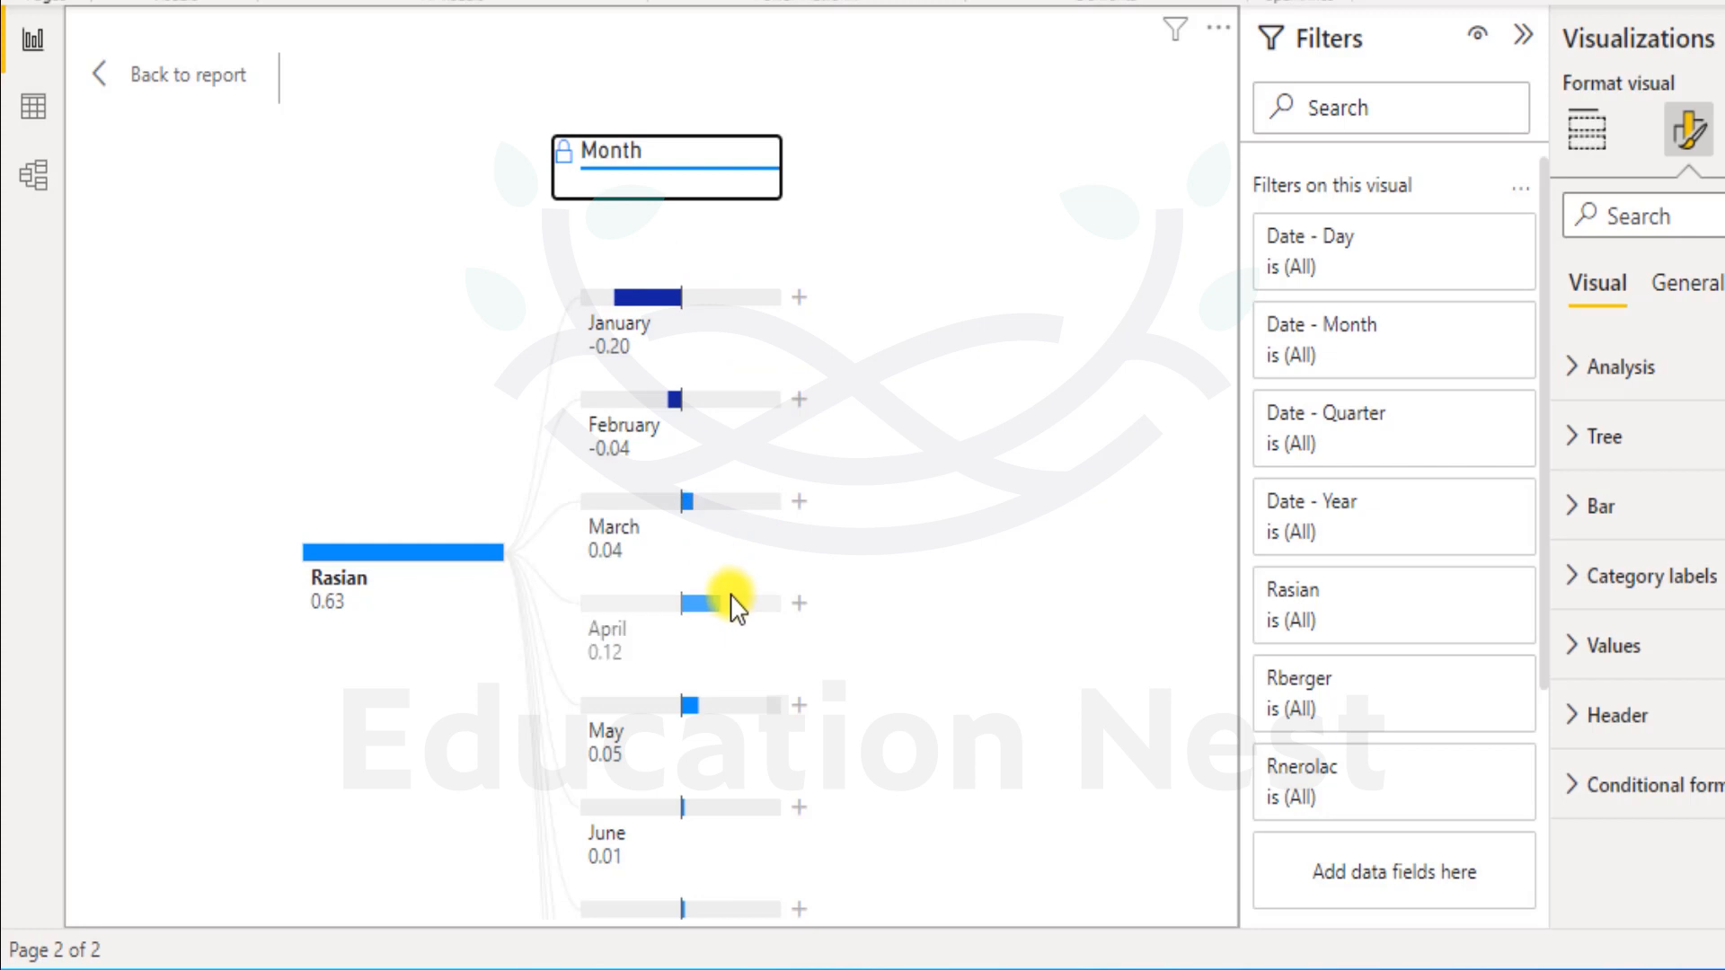
mouse_move(702, 620)
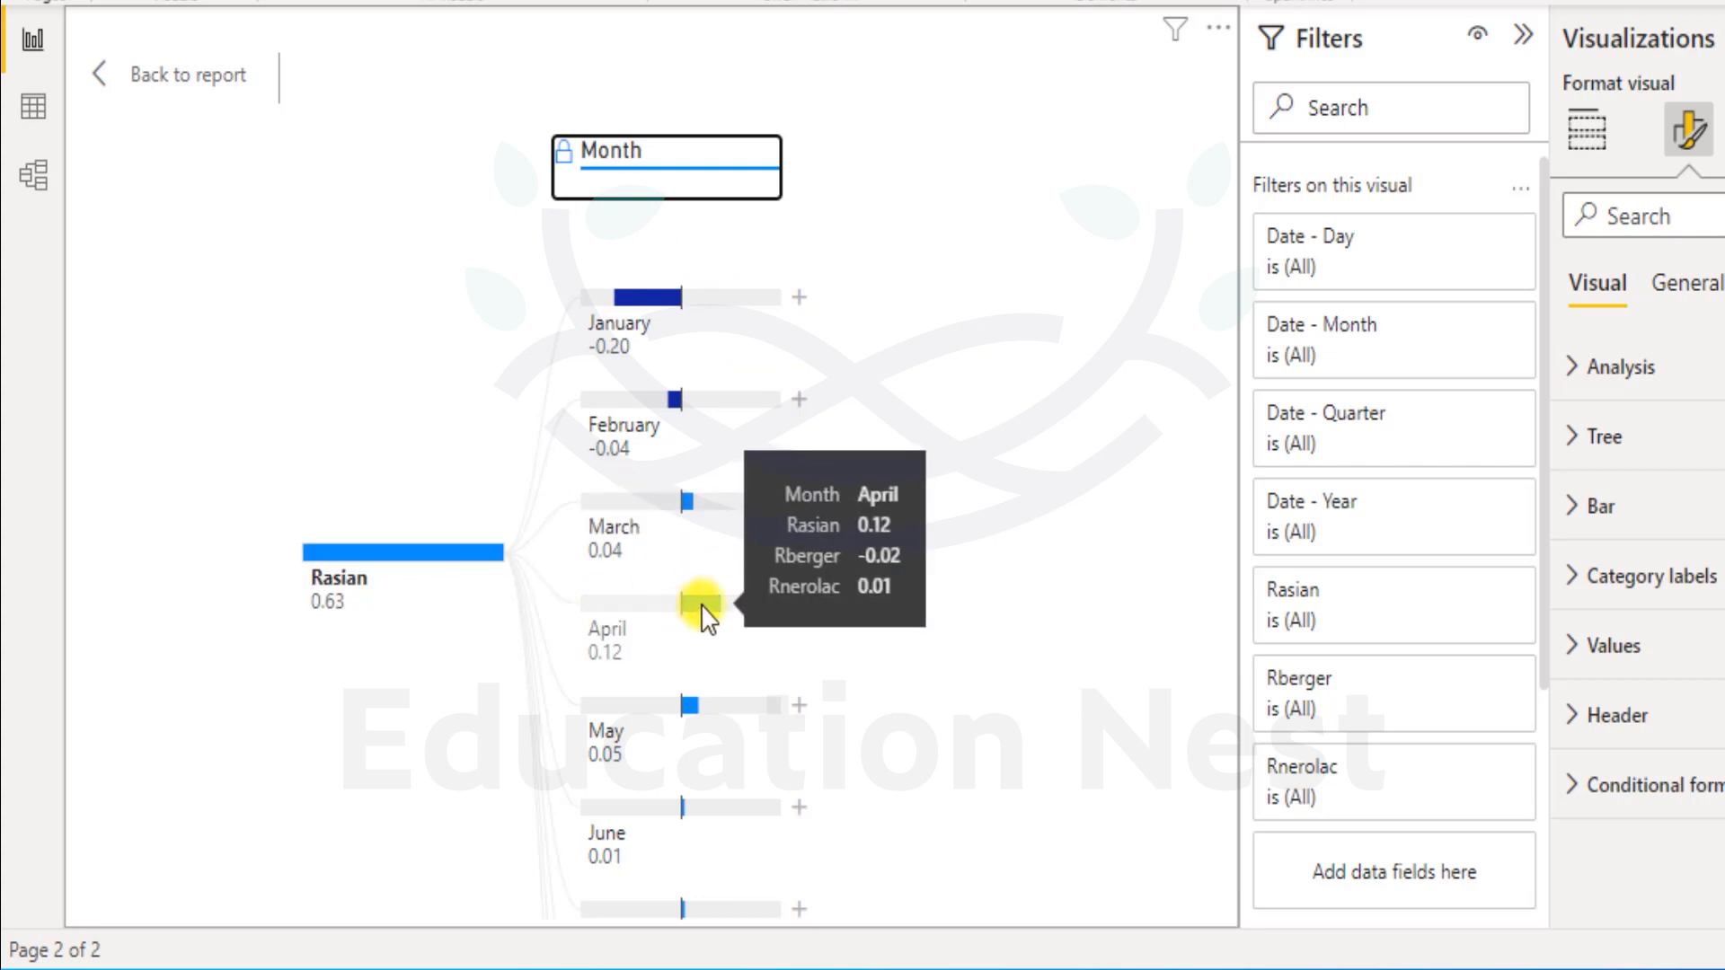
mouse_move(632, 314)
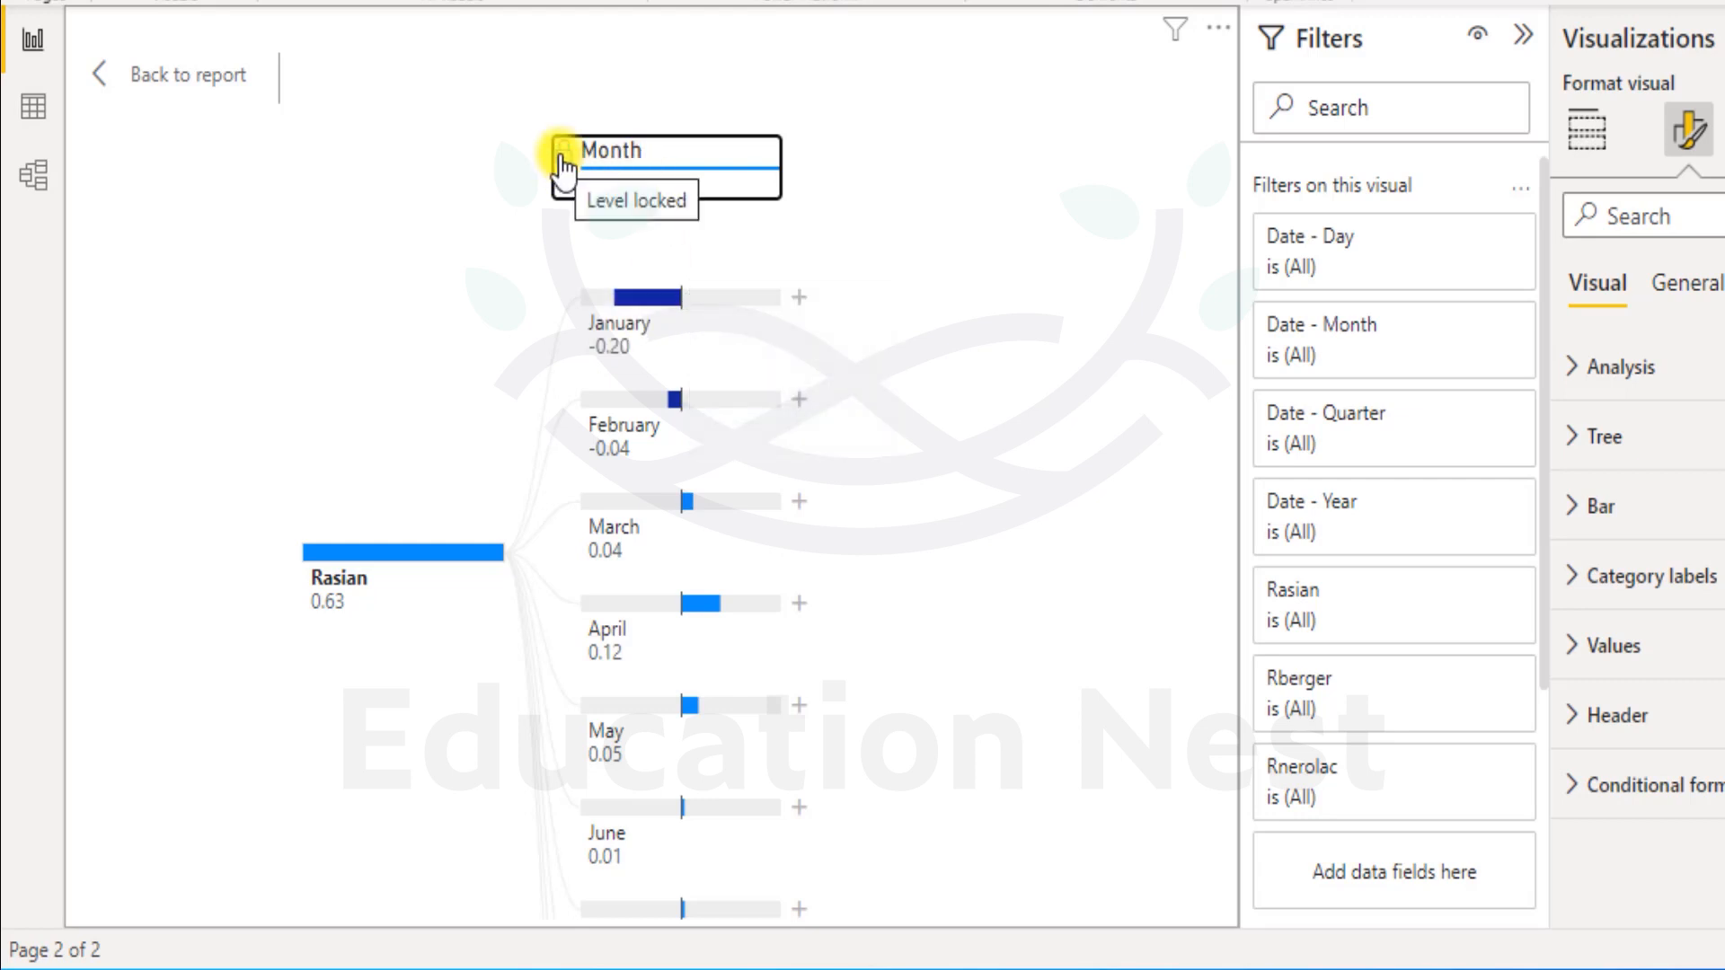
Unlock the Month level and check the January branch's values.
left_click(562, 160)
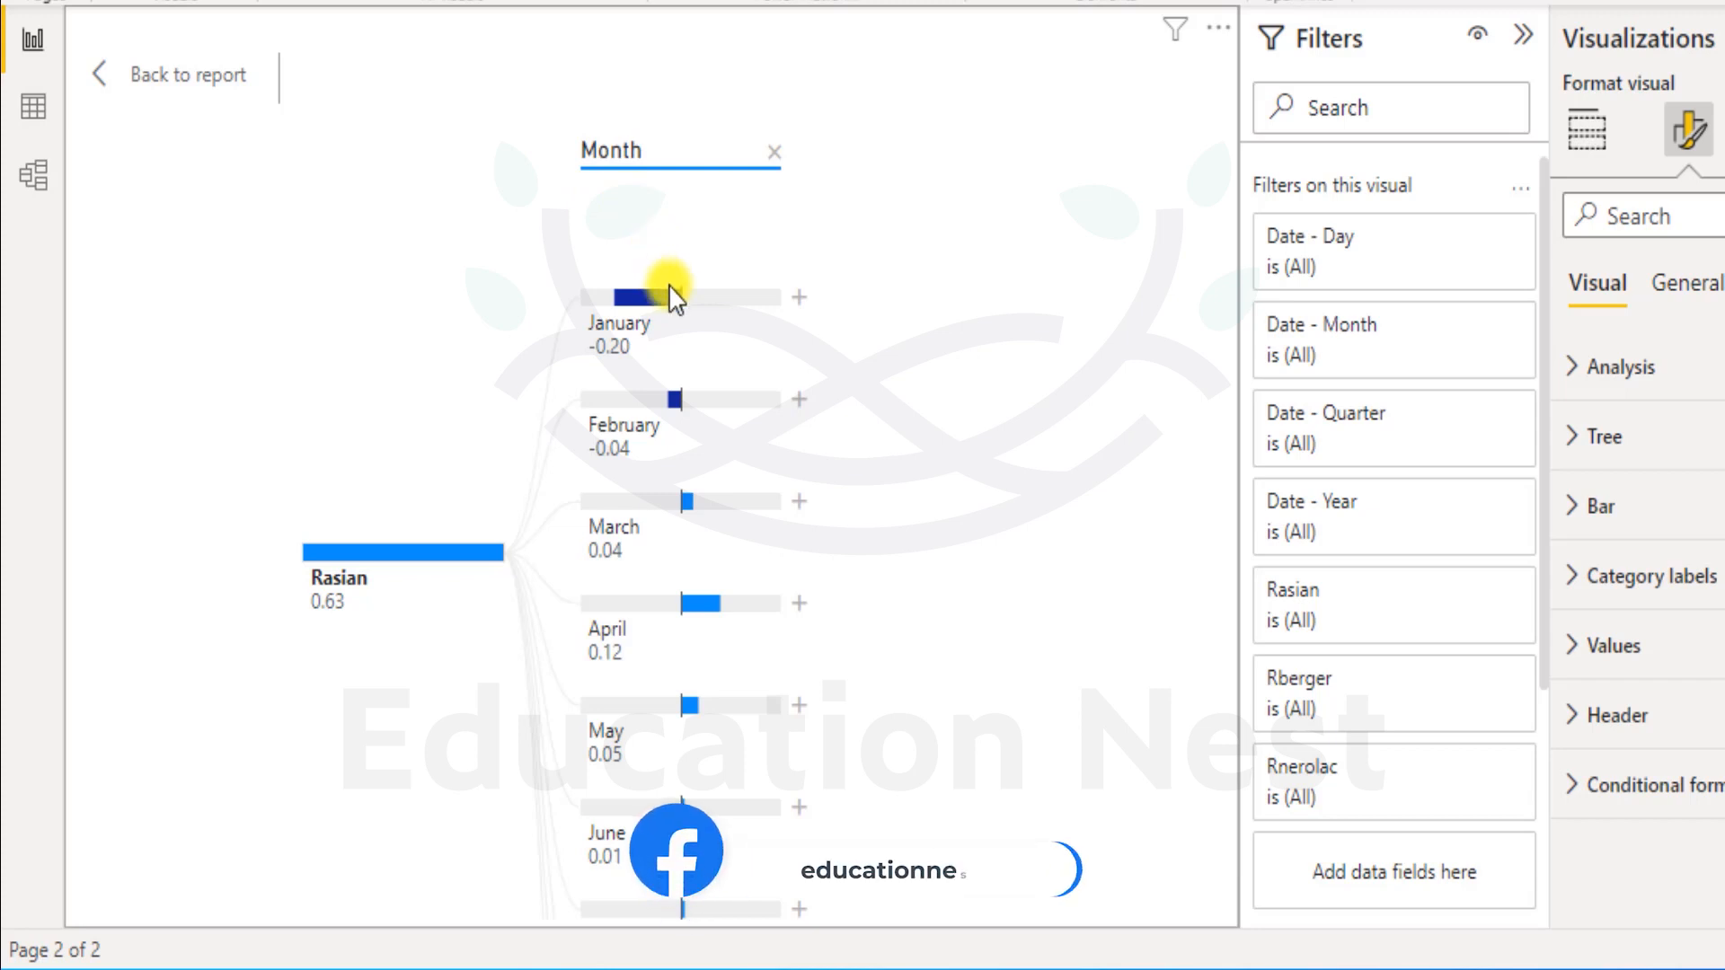
mouse_move(735, 314)
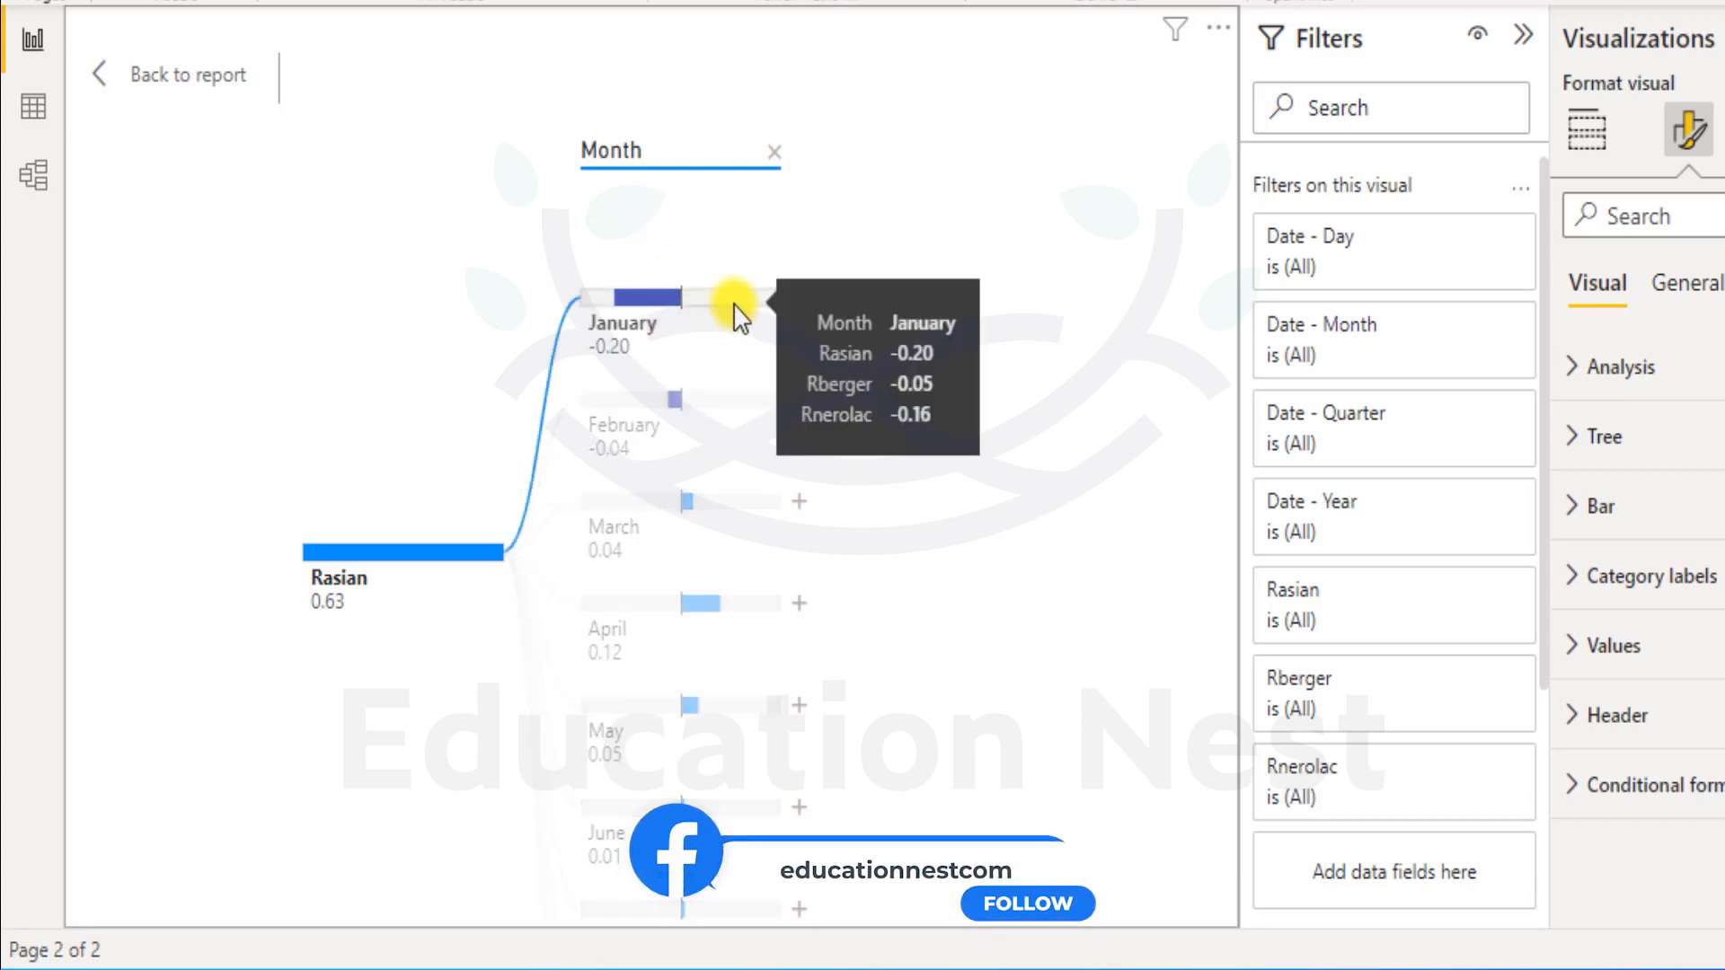
Examine the monthly branches from January down to October and back up, and clear the January selection.
key("Down")
key("Down")
key("Down")
key("Down")
key("Down")
key("Down")
key("Down")
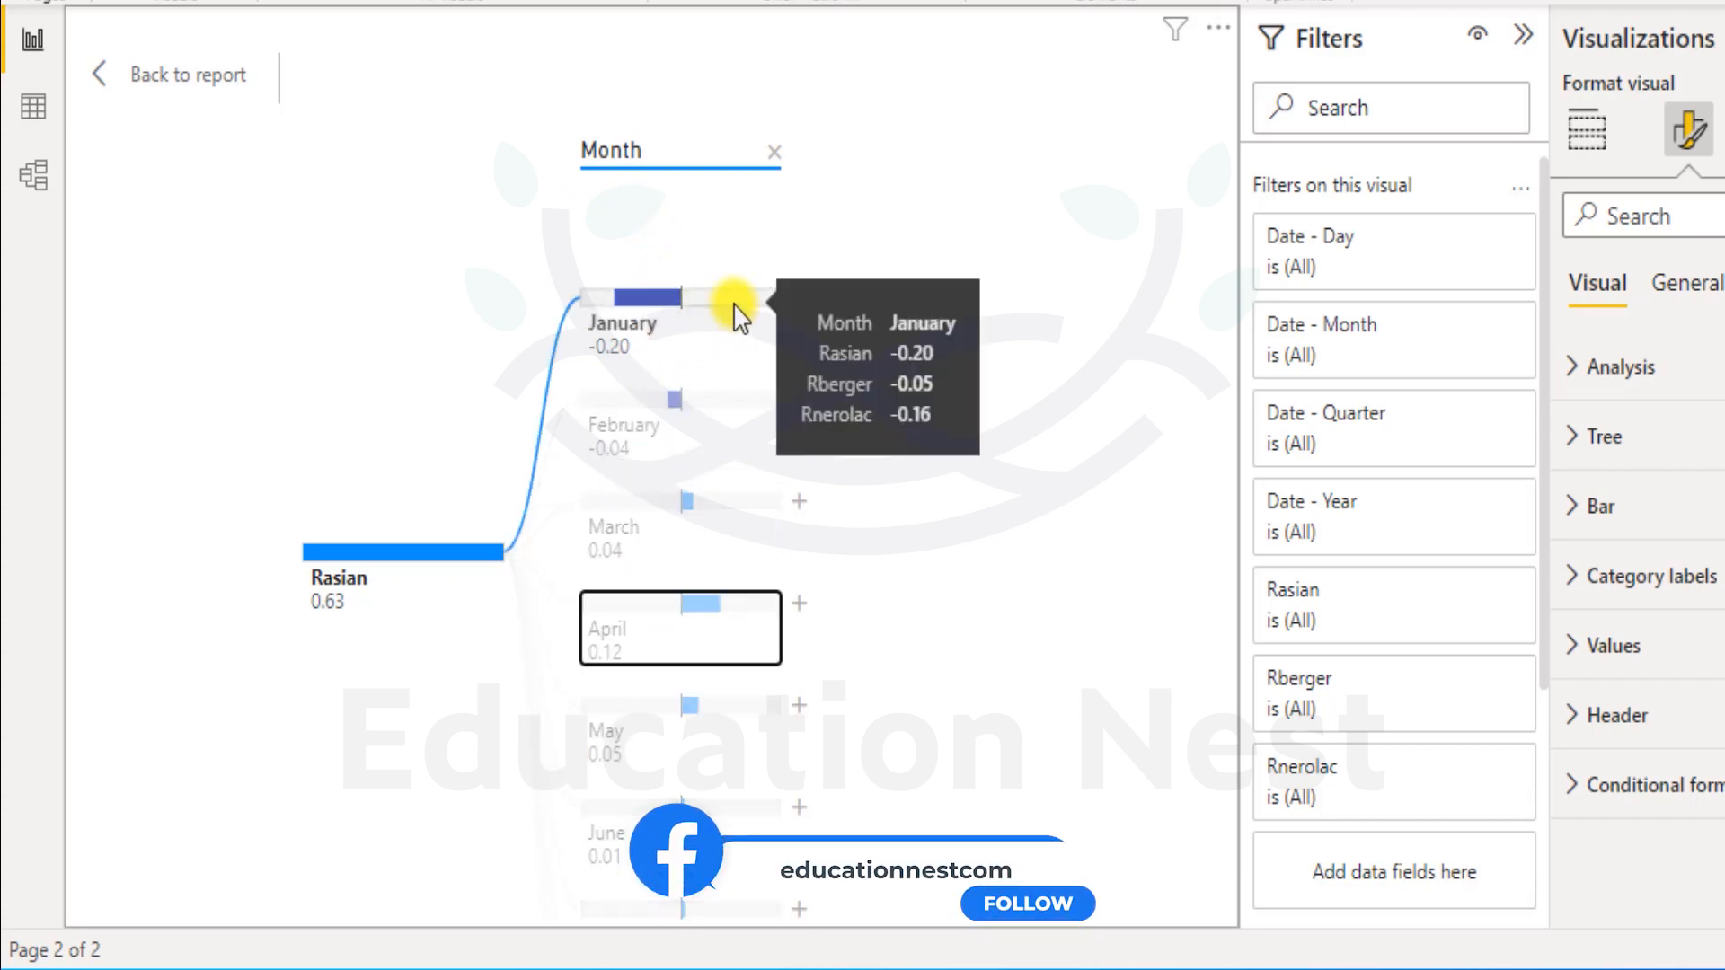
key("Down")
key("Down")
key("Down")
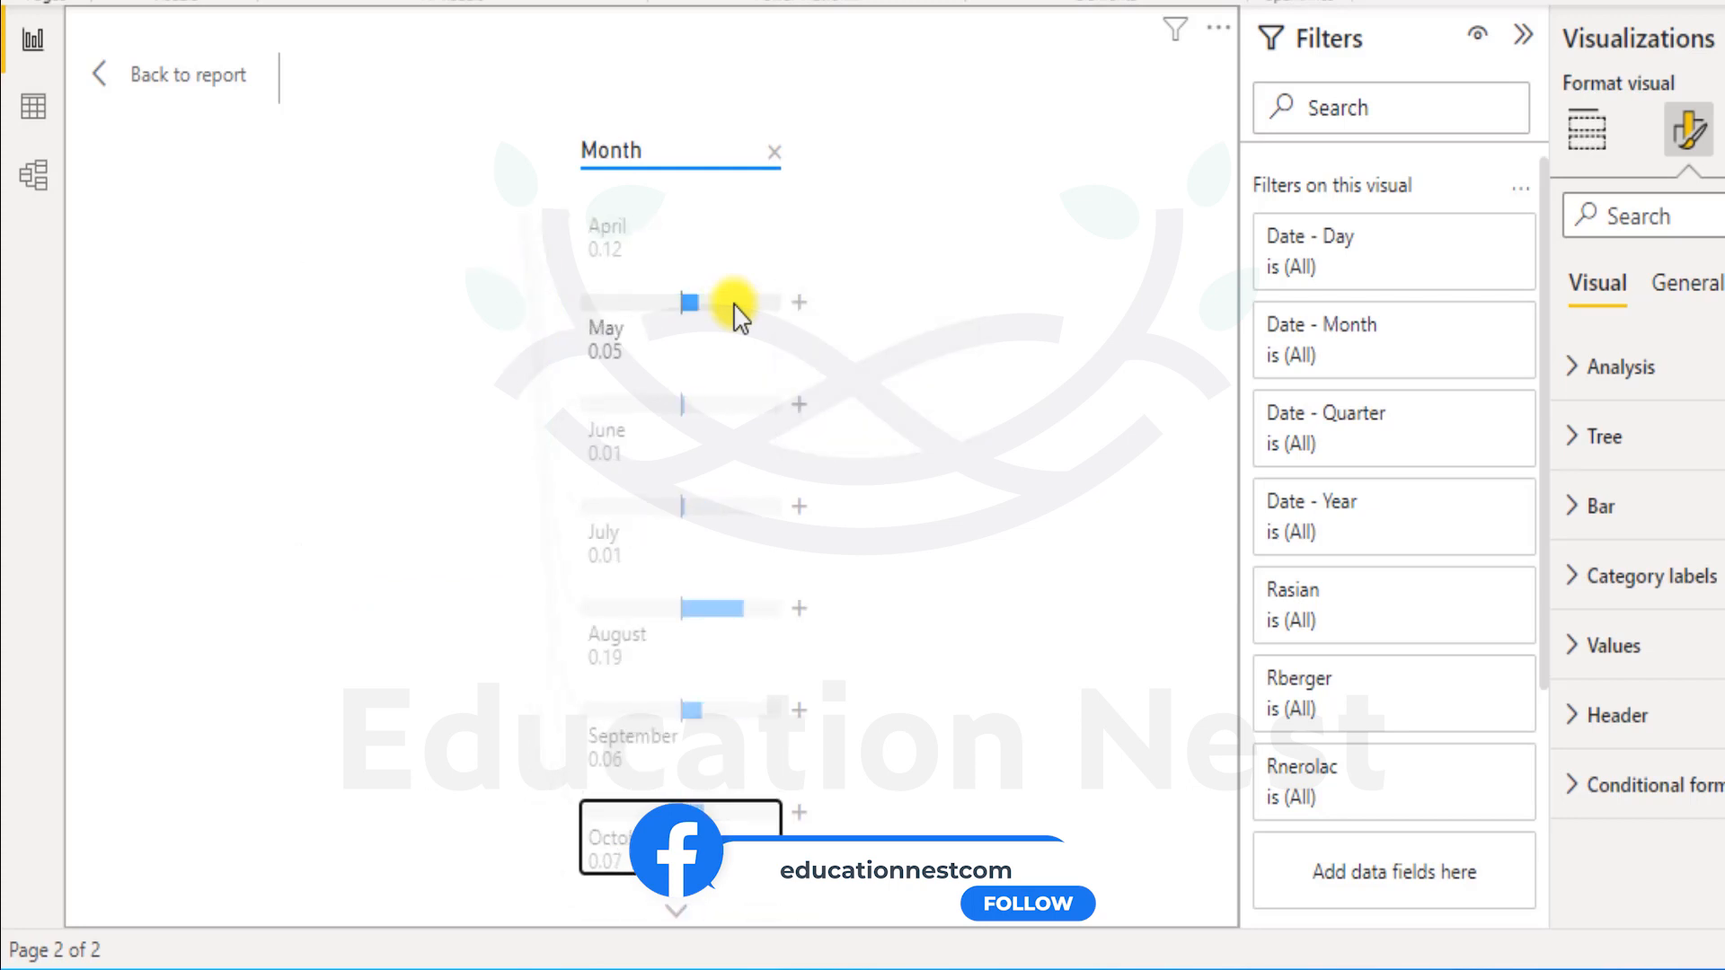
key("Up")
key("Up")
key("Up")
key("Up")
key("Up")
key("Up")
key("Up")
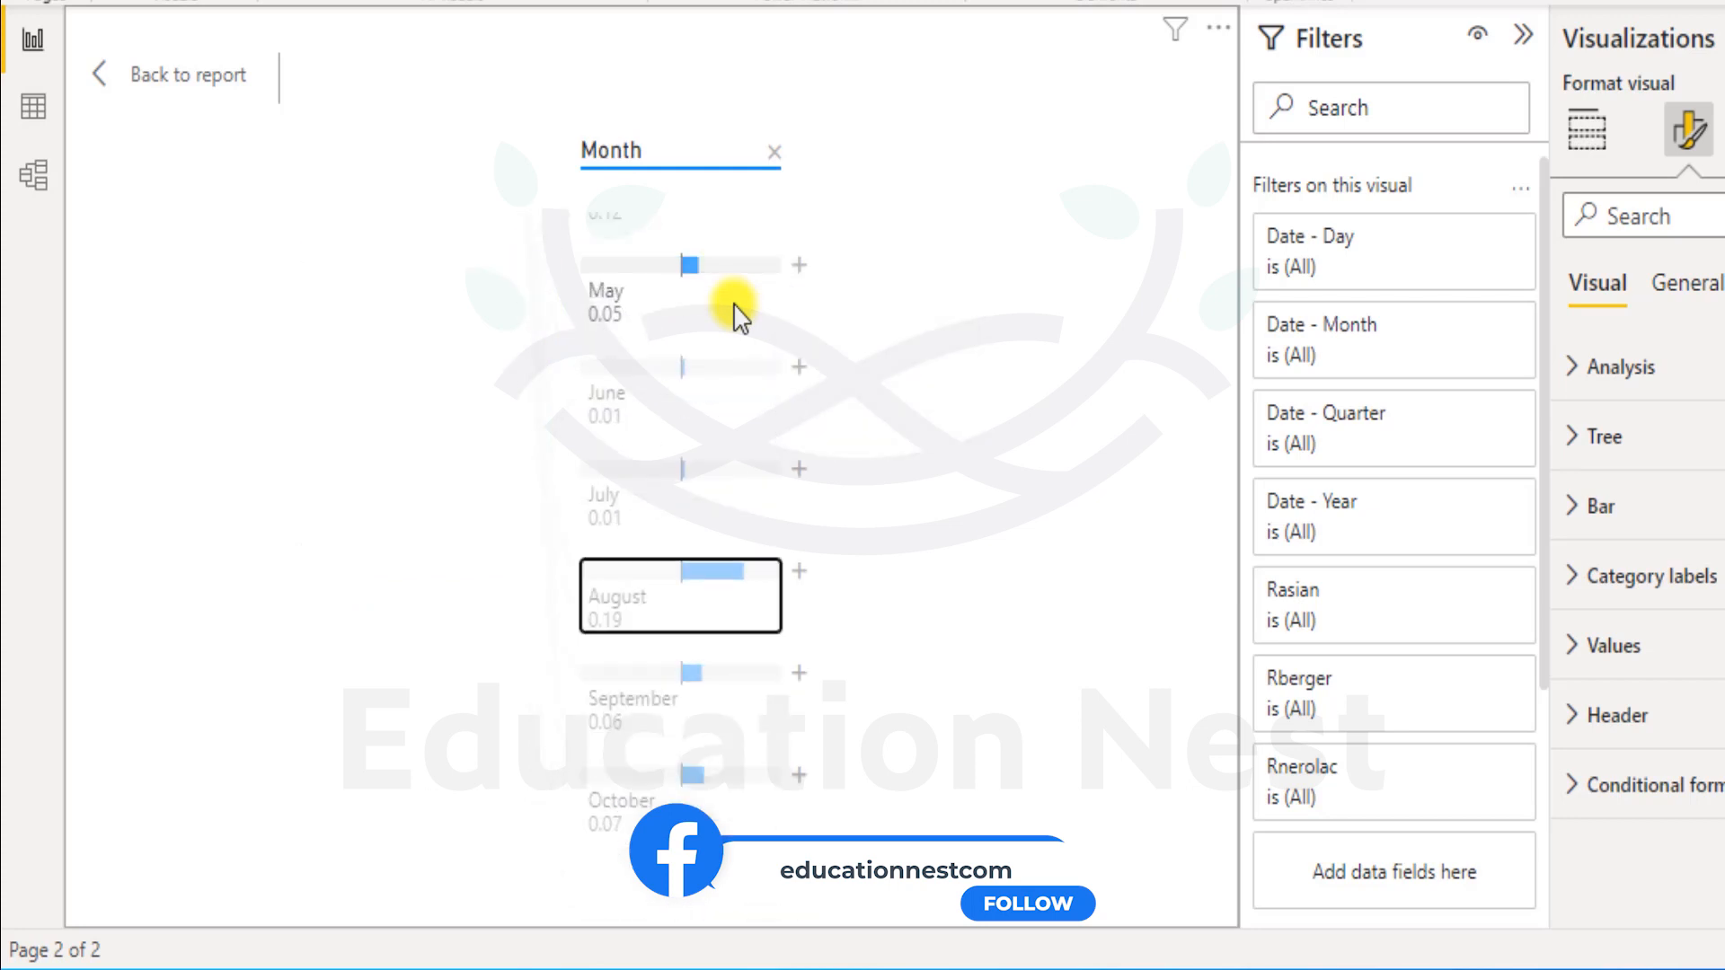
key("Up")
key("Up")
key("Up")
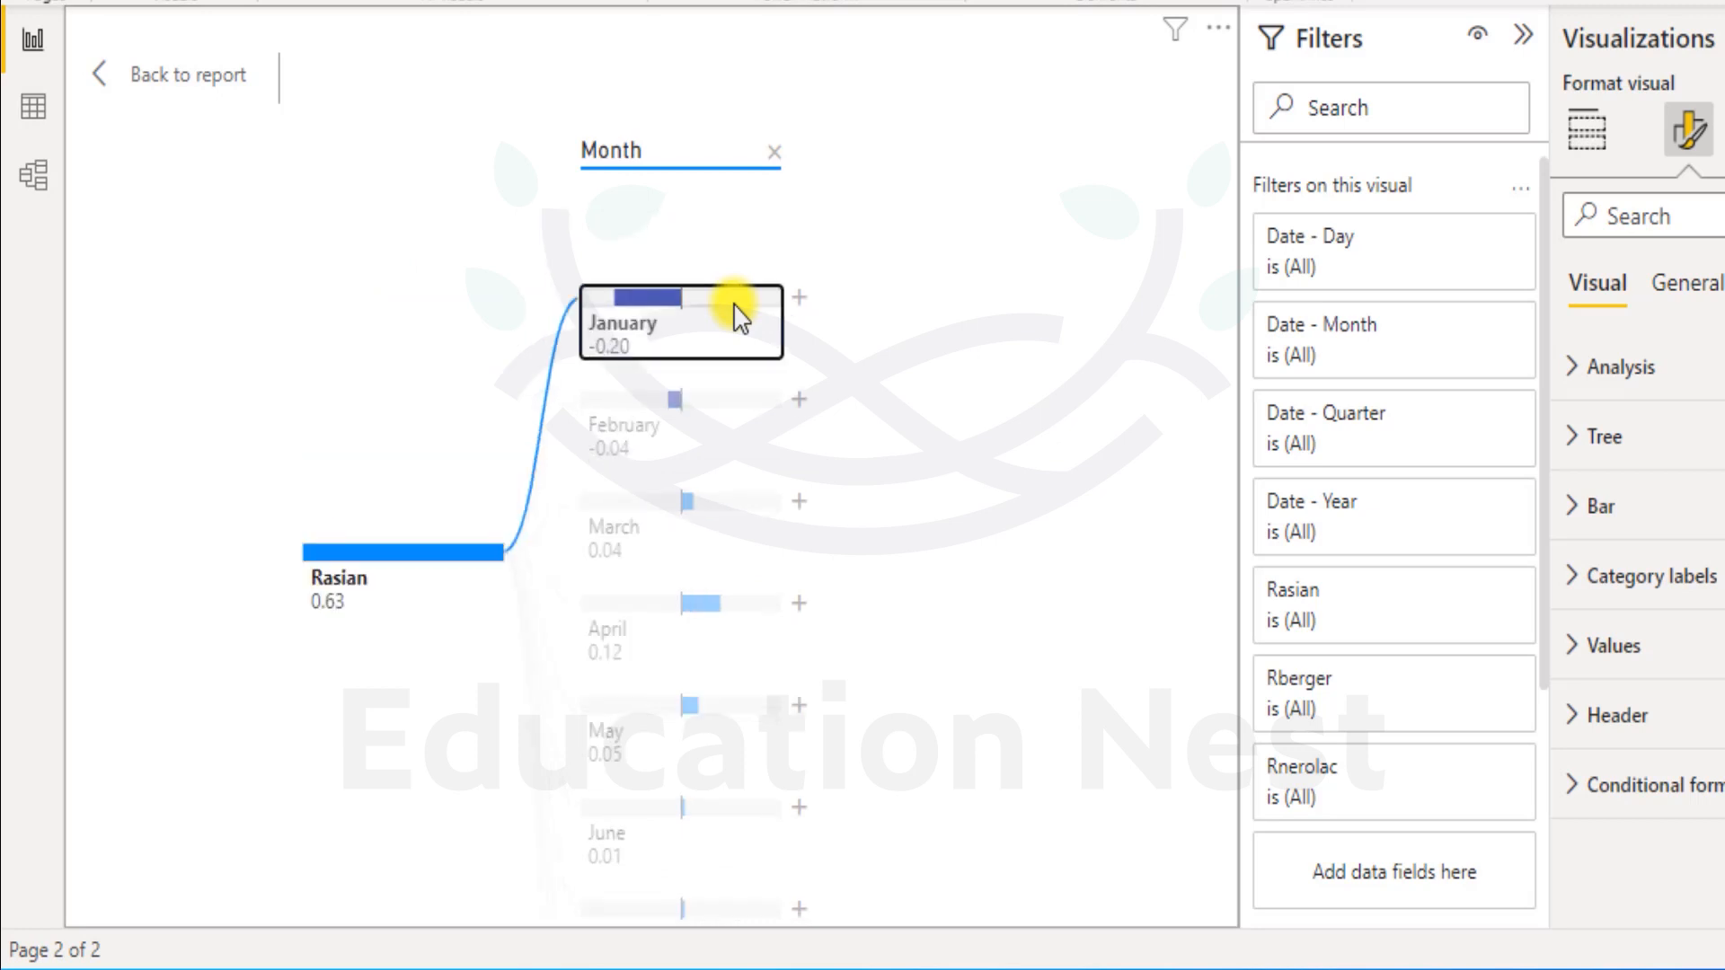
left_click(1056, 329)
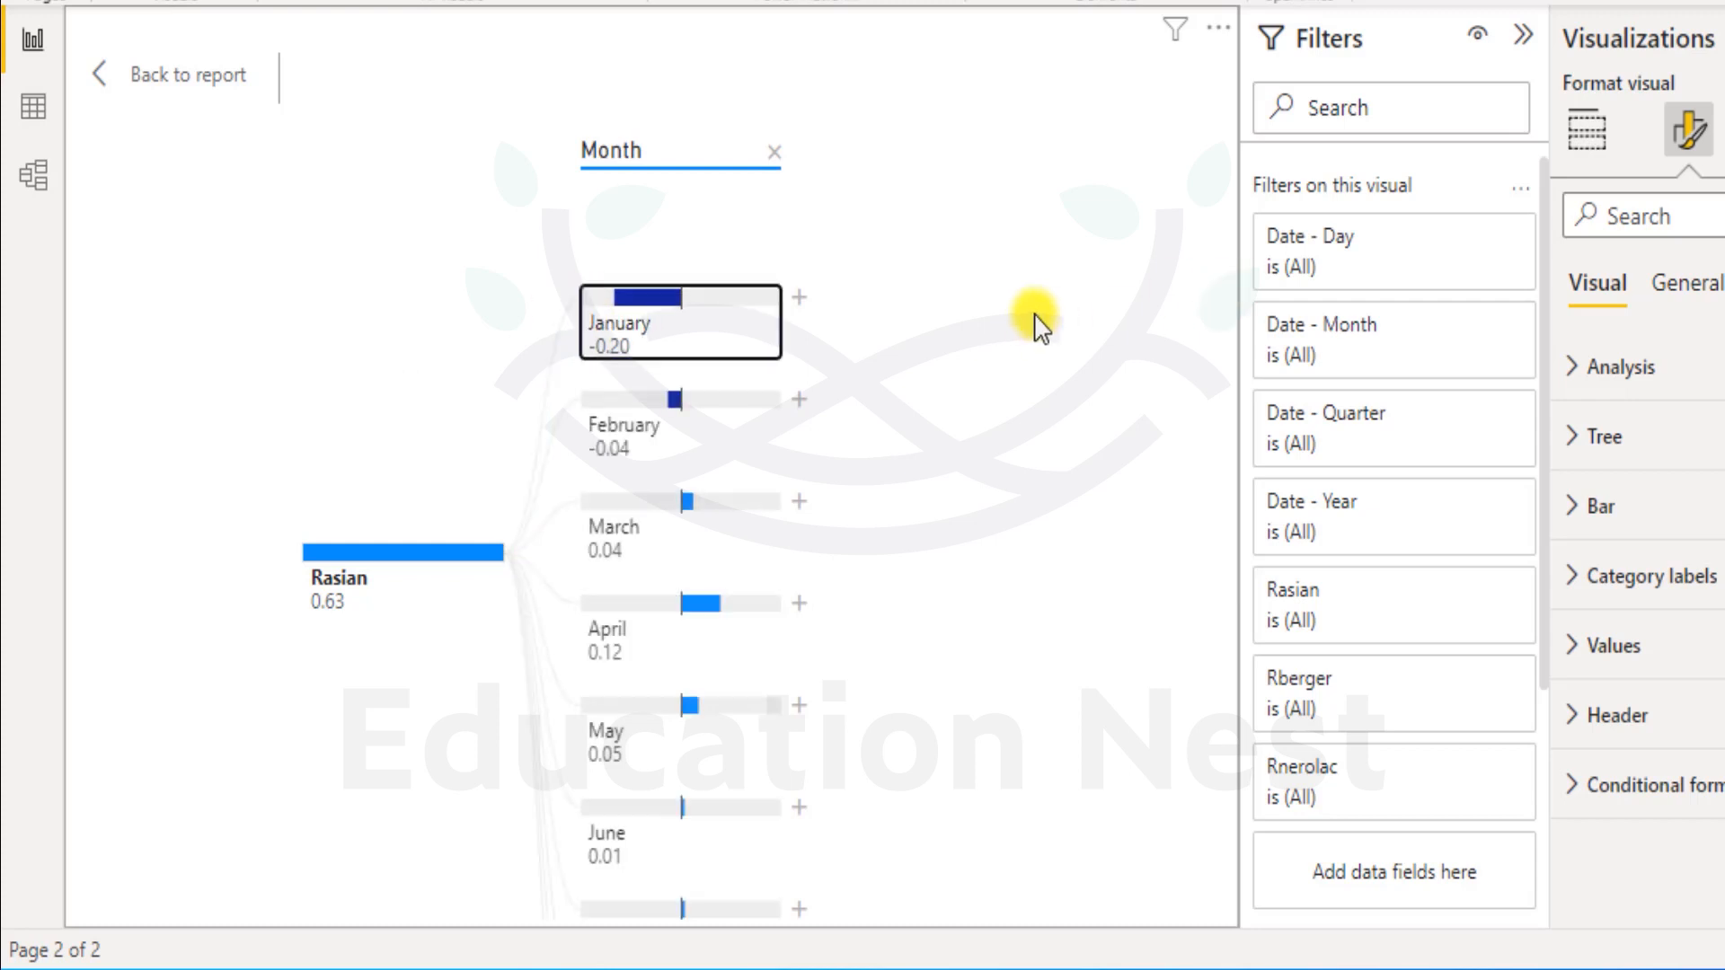
left_click(641, 319)
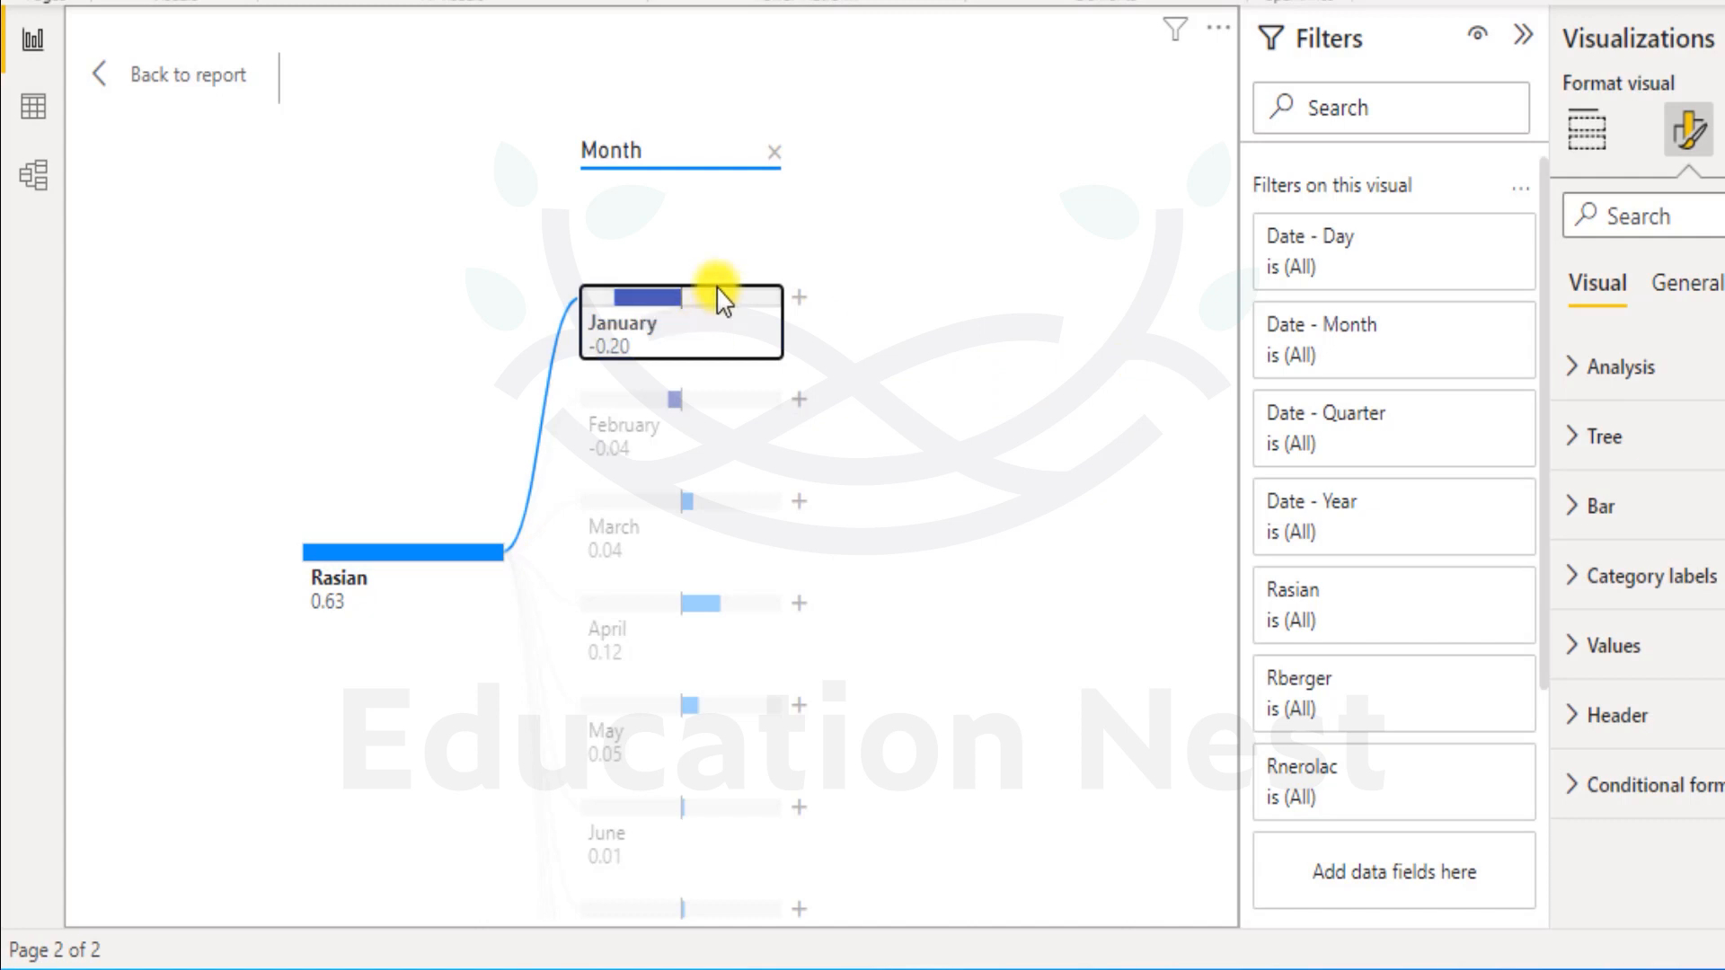
left_click(800, 299)
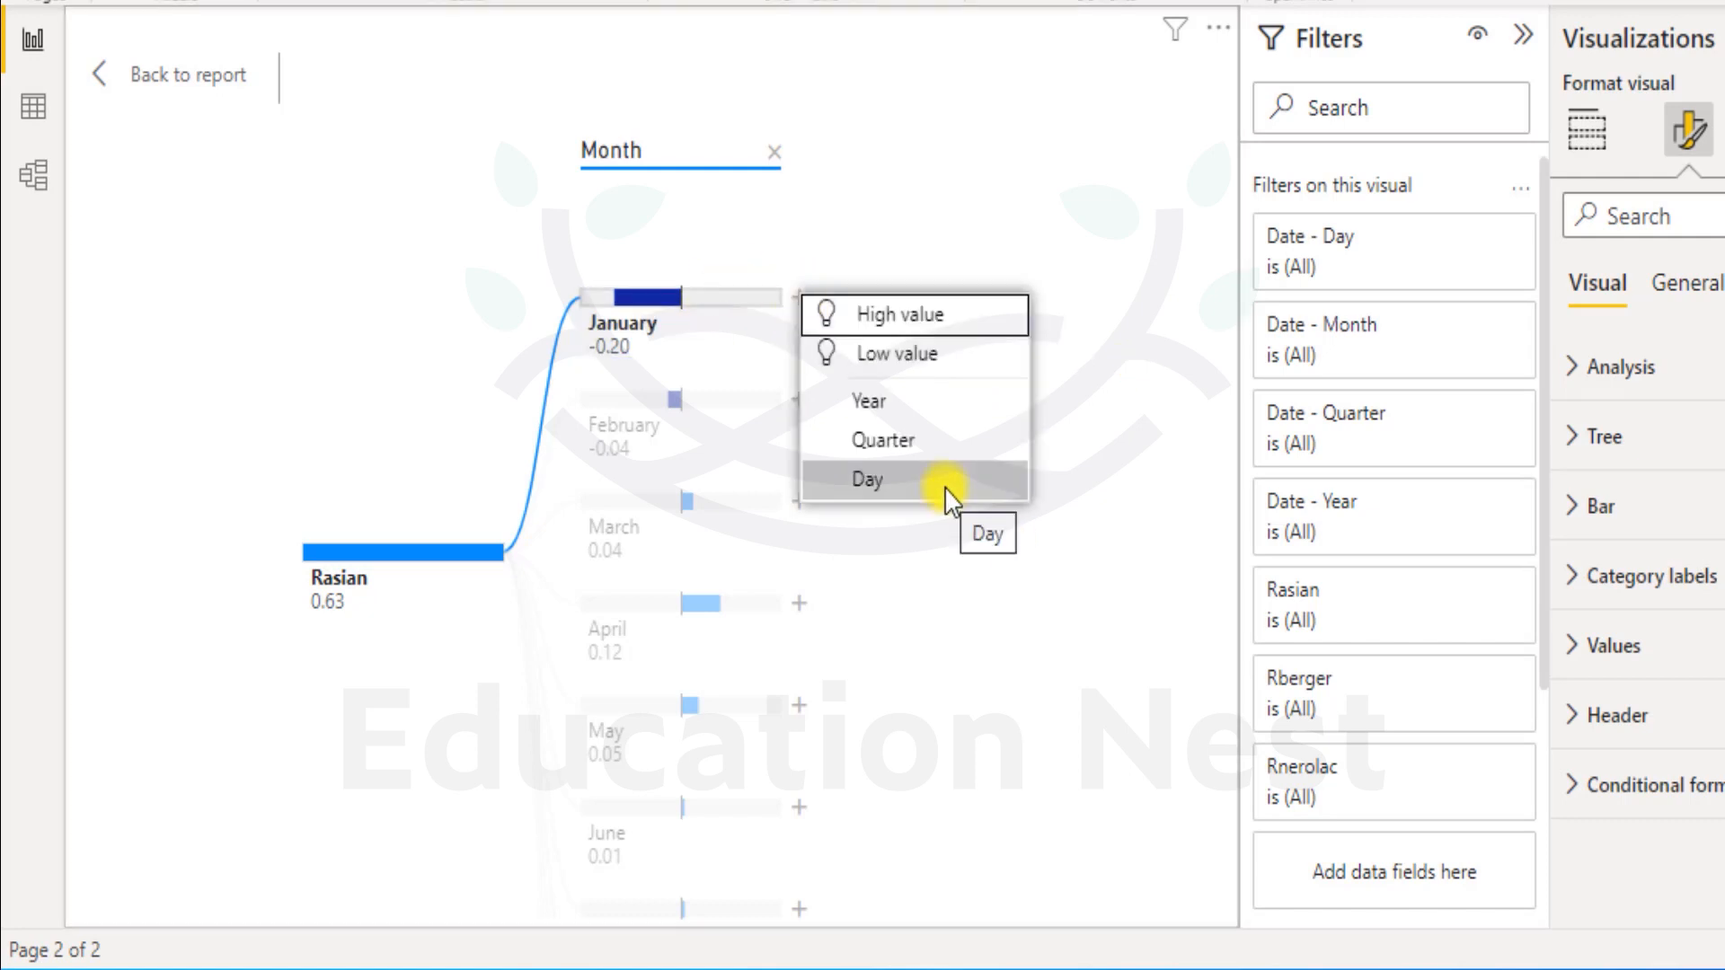
left_click(1063, 674)
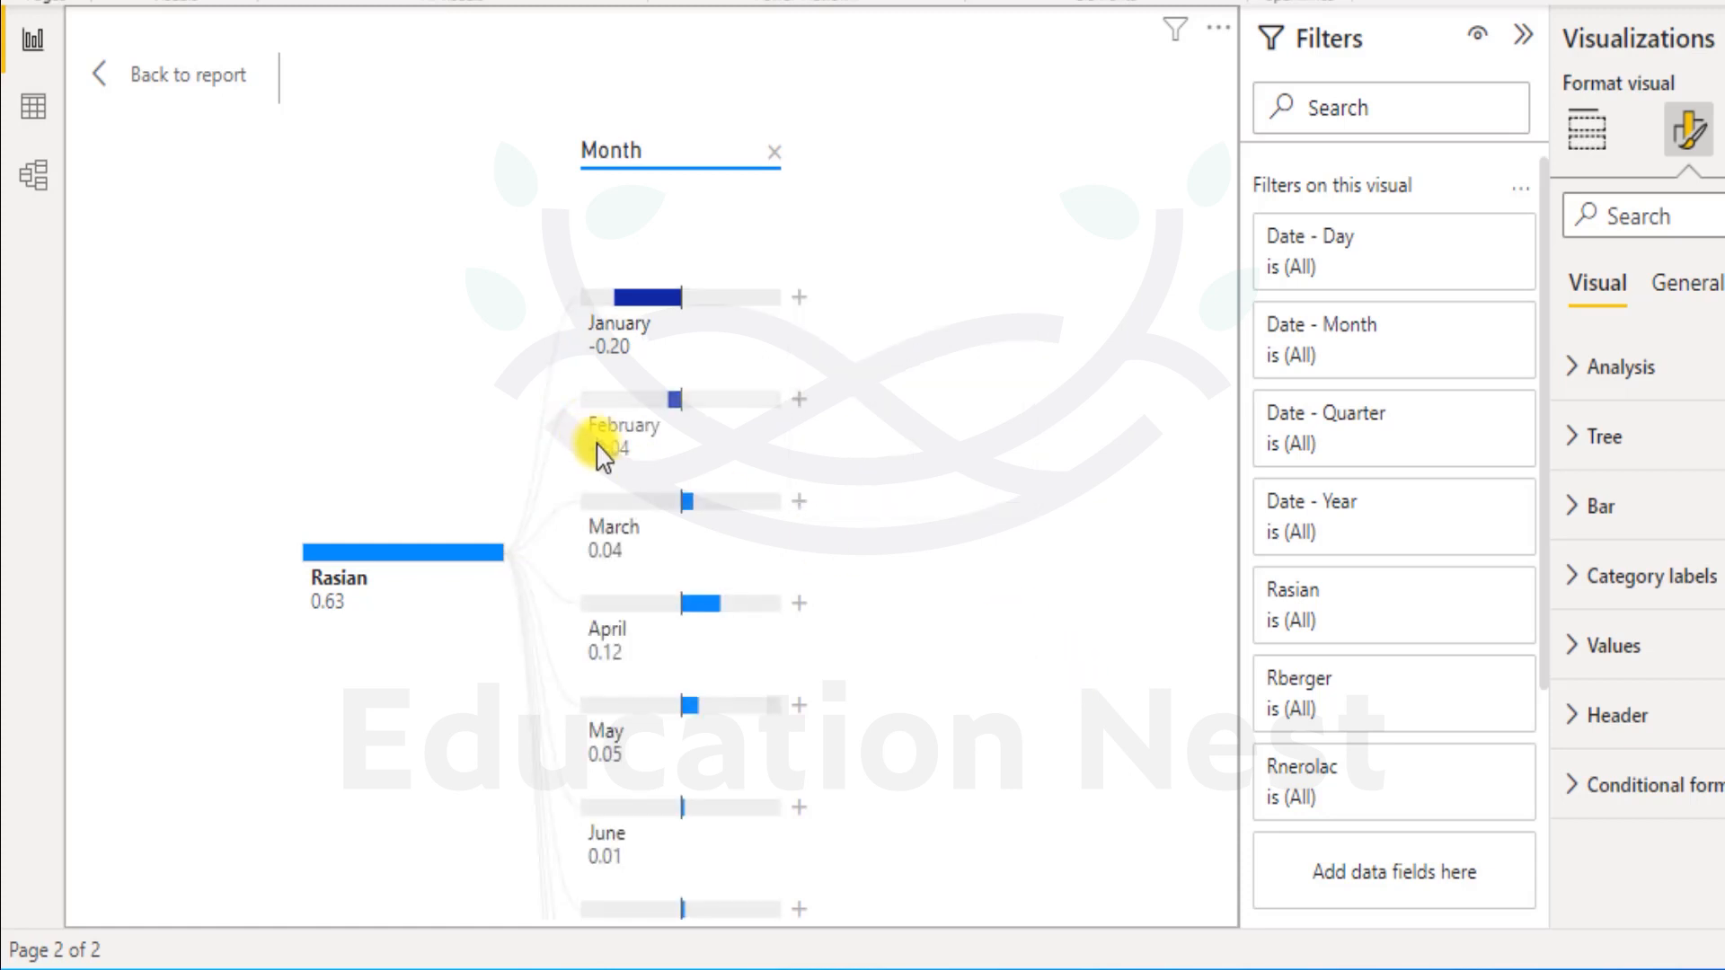
Split the January branch of the Rasian tree by Day.
scroll(624, 458, "down", 2)
left_click_drag(386, 311, 273, 317)
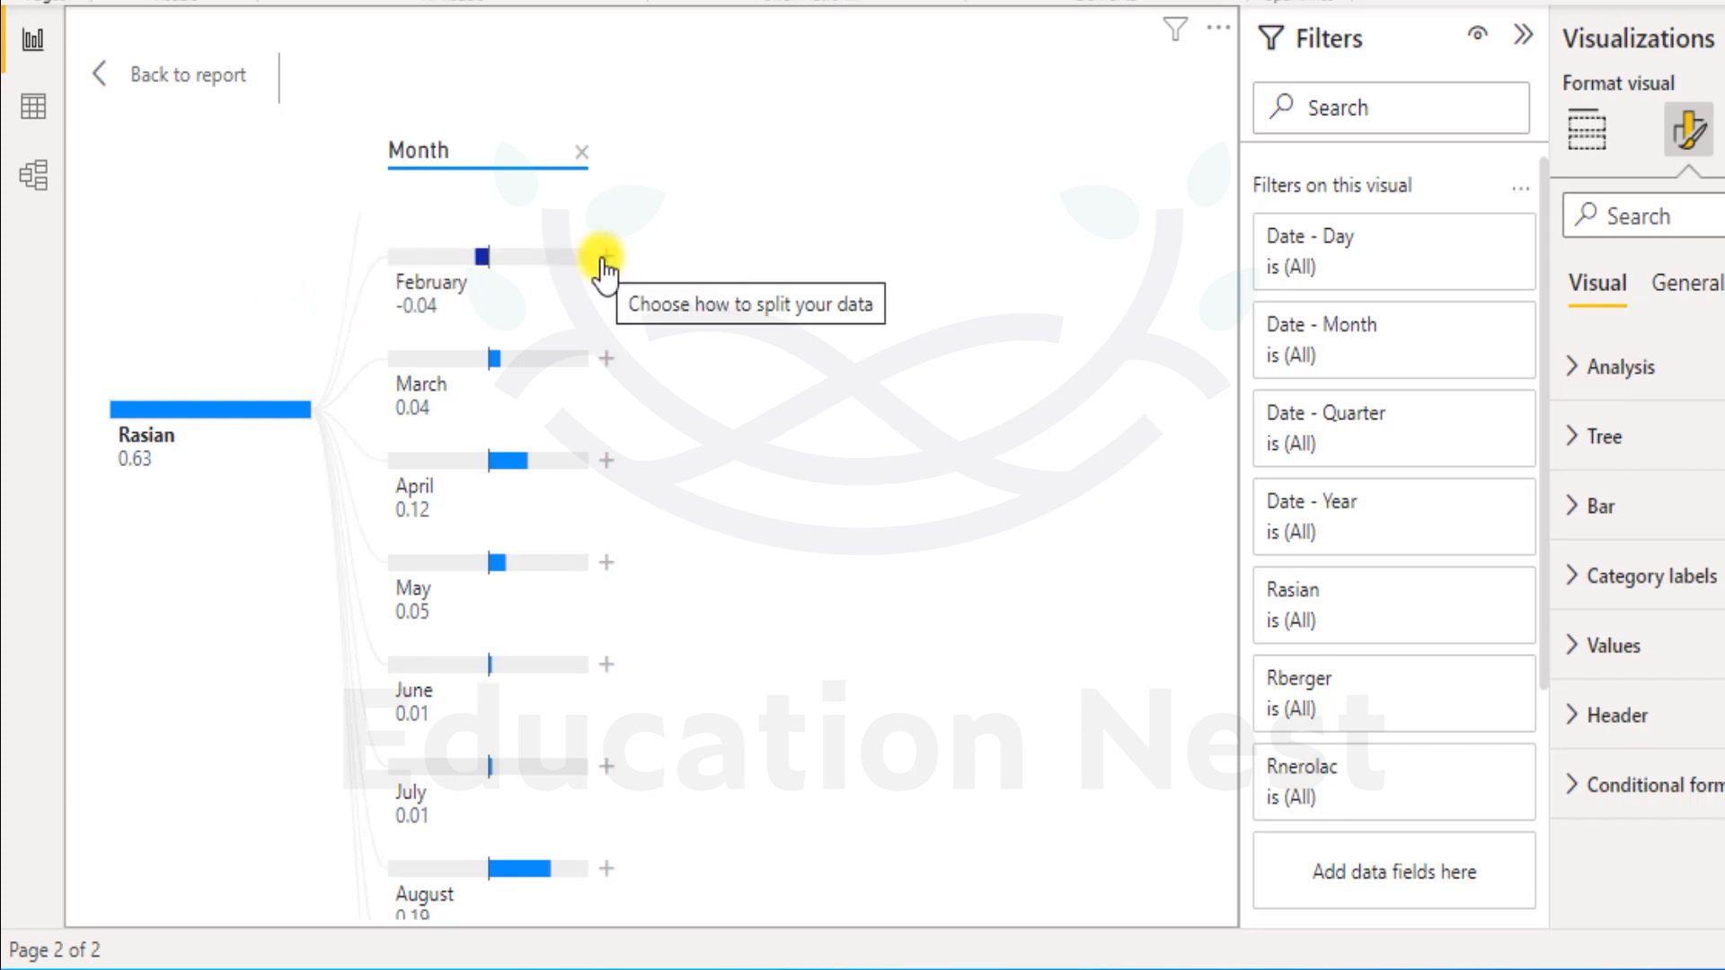
left_click(470, 281)
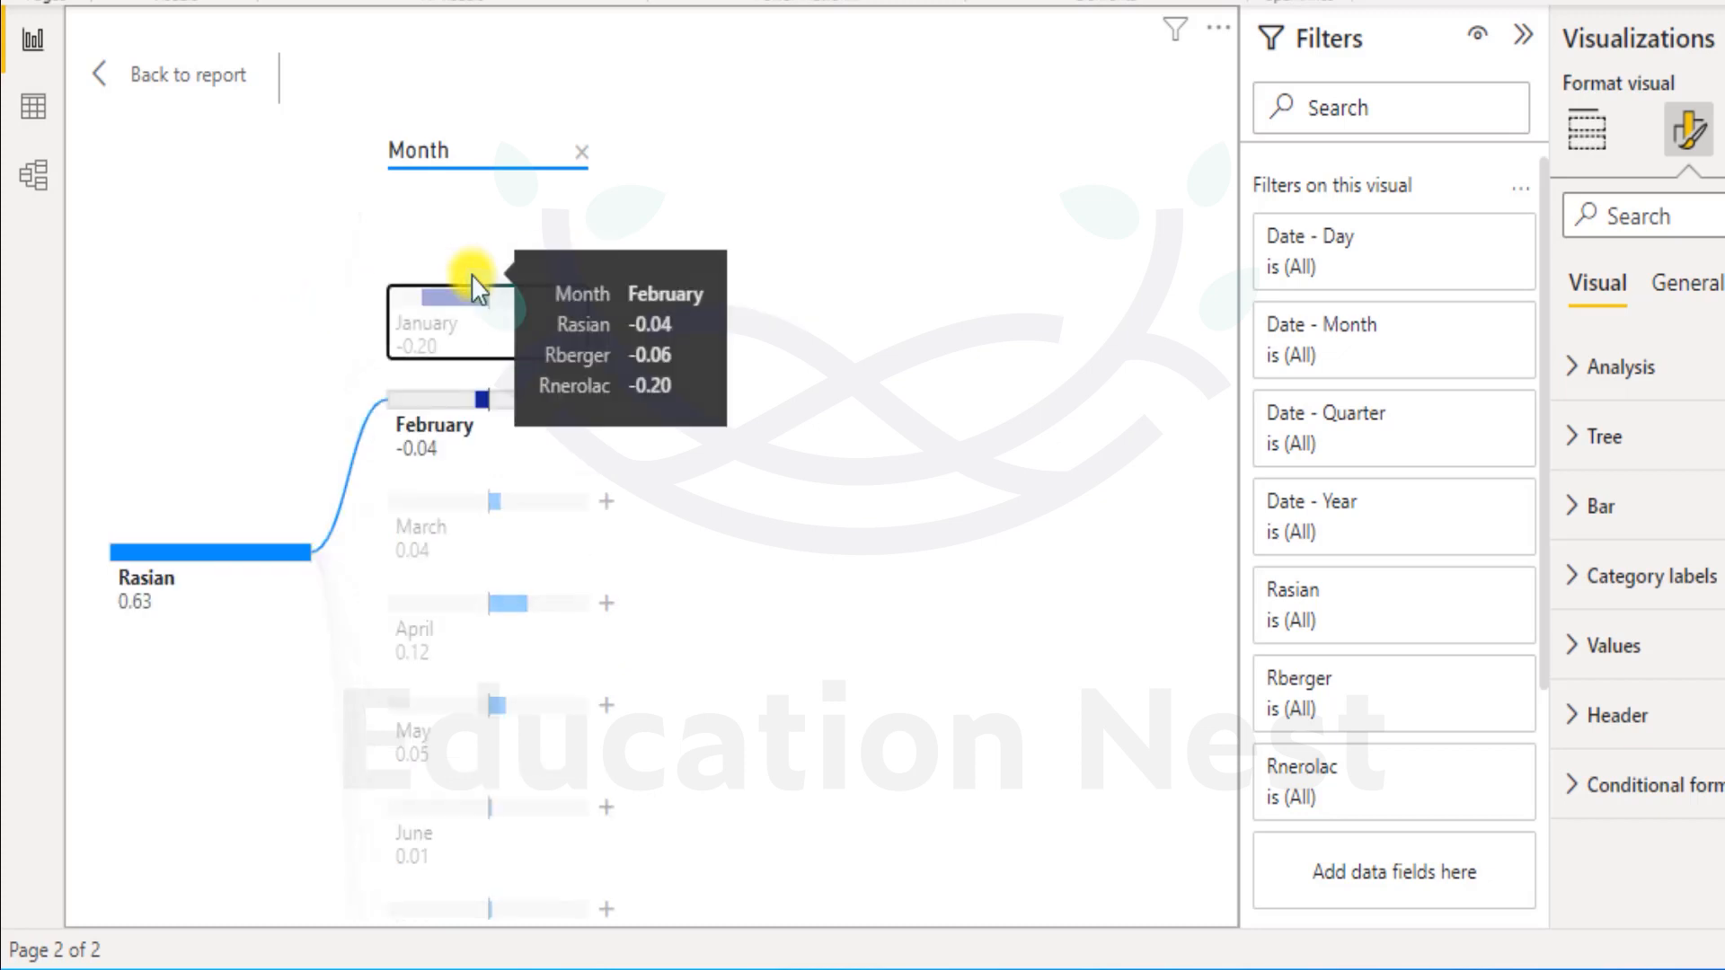
left_click(478, 298)
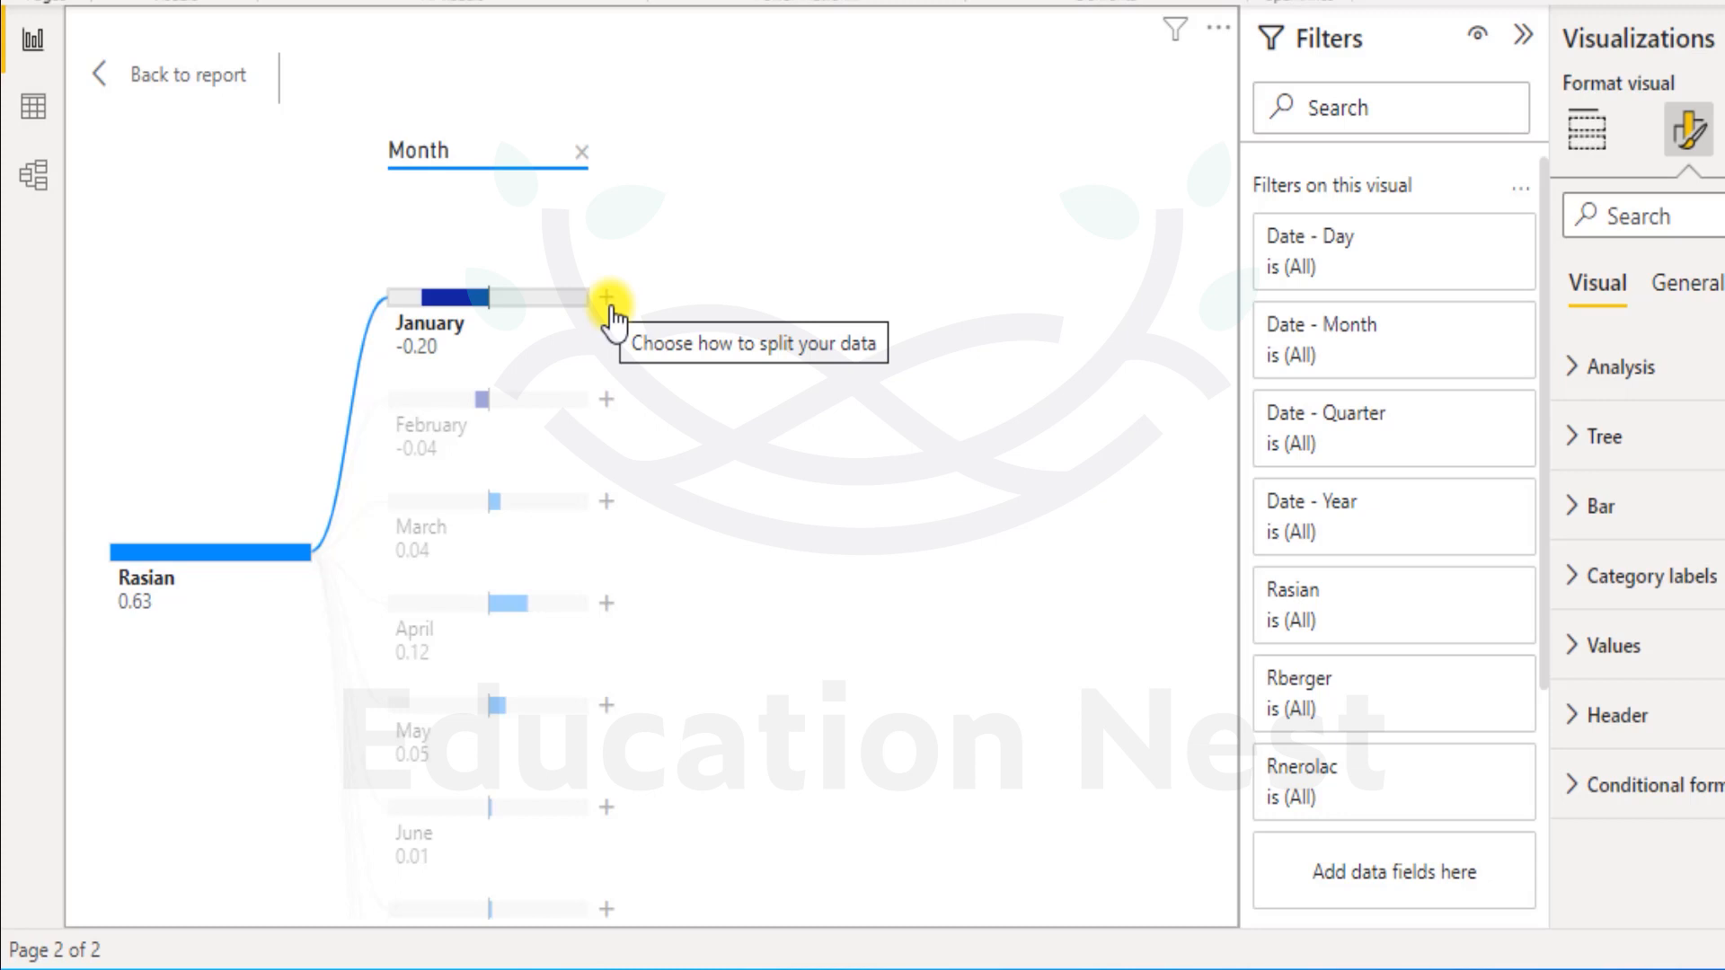
left_click(608, 302)
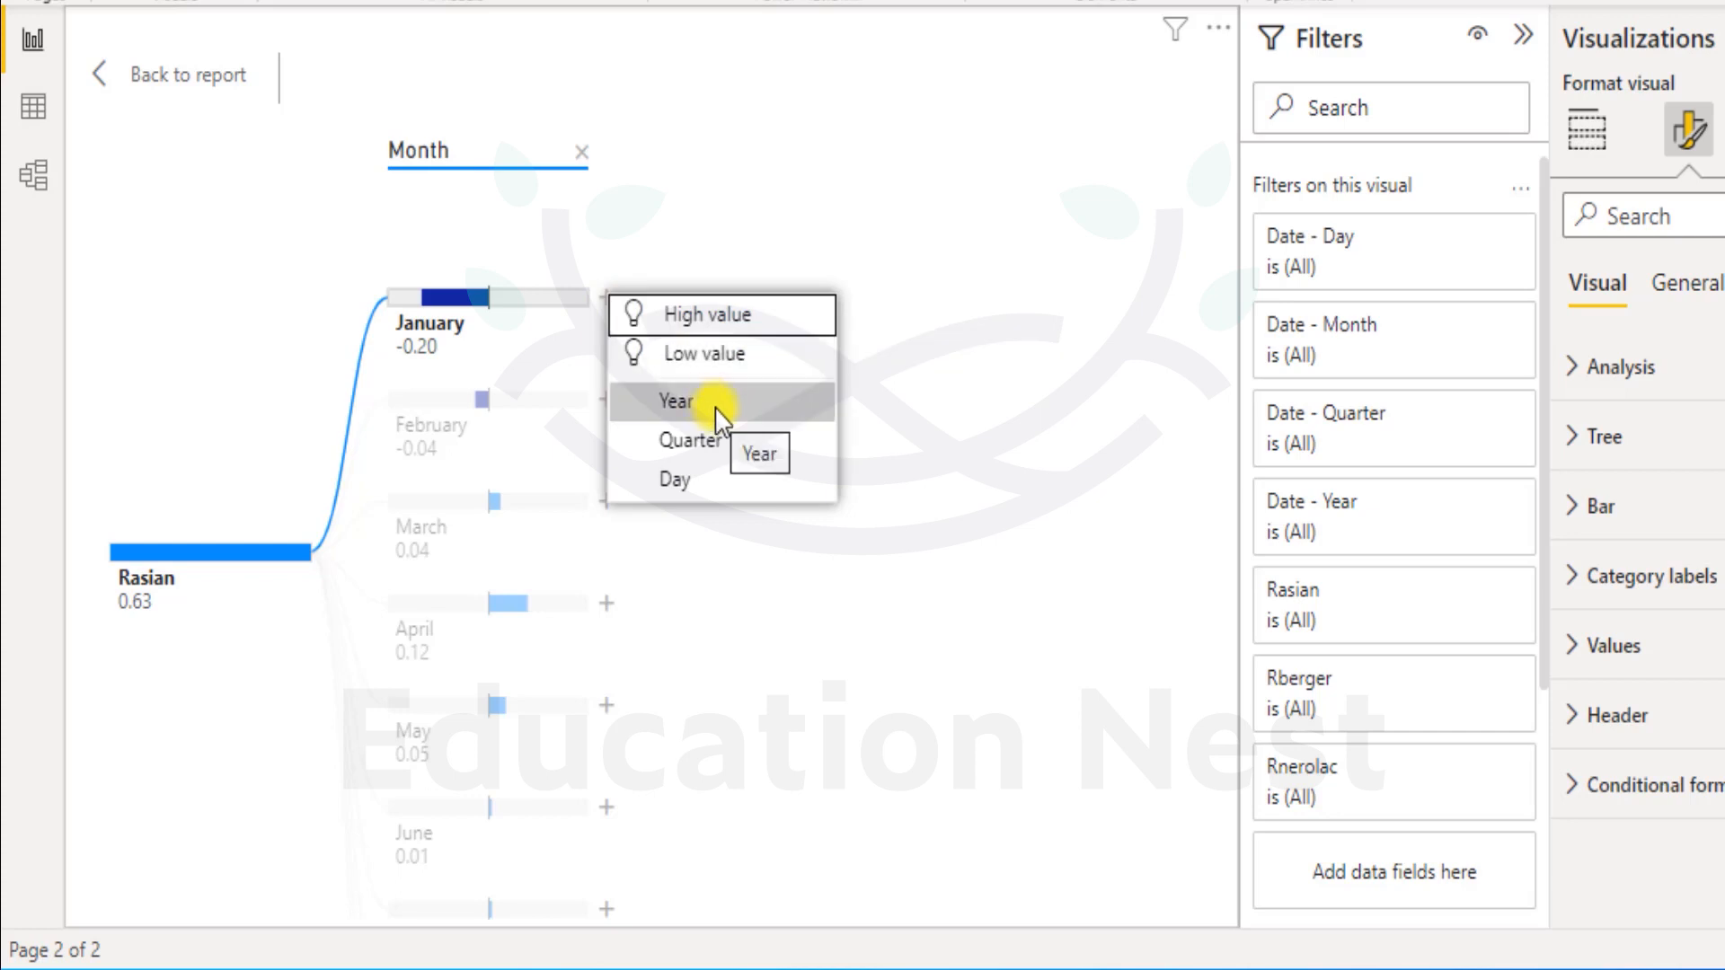
left_click(763, 473)
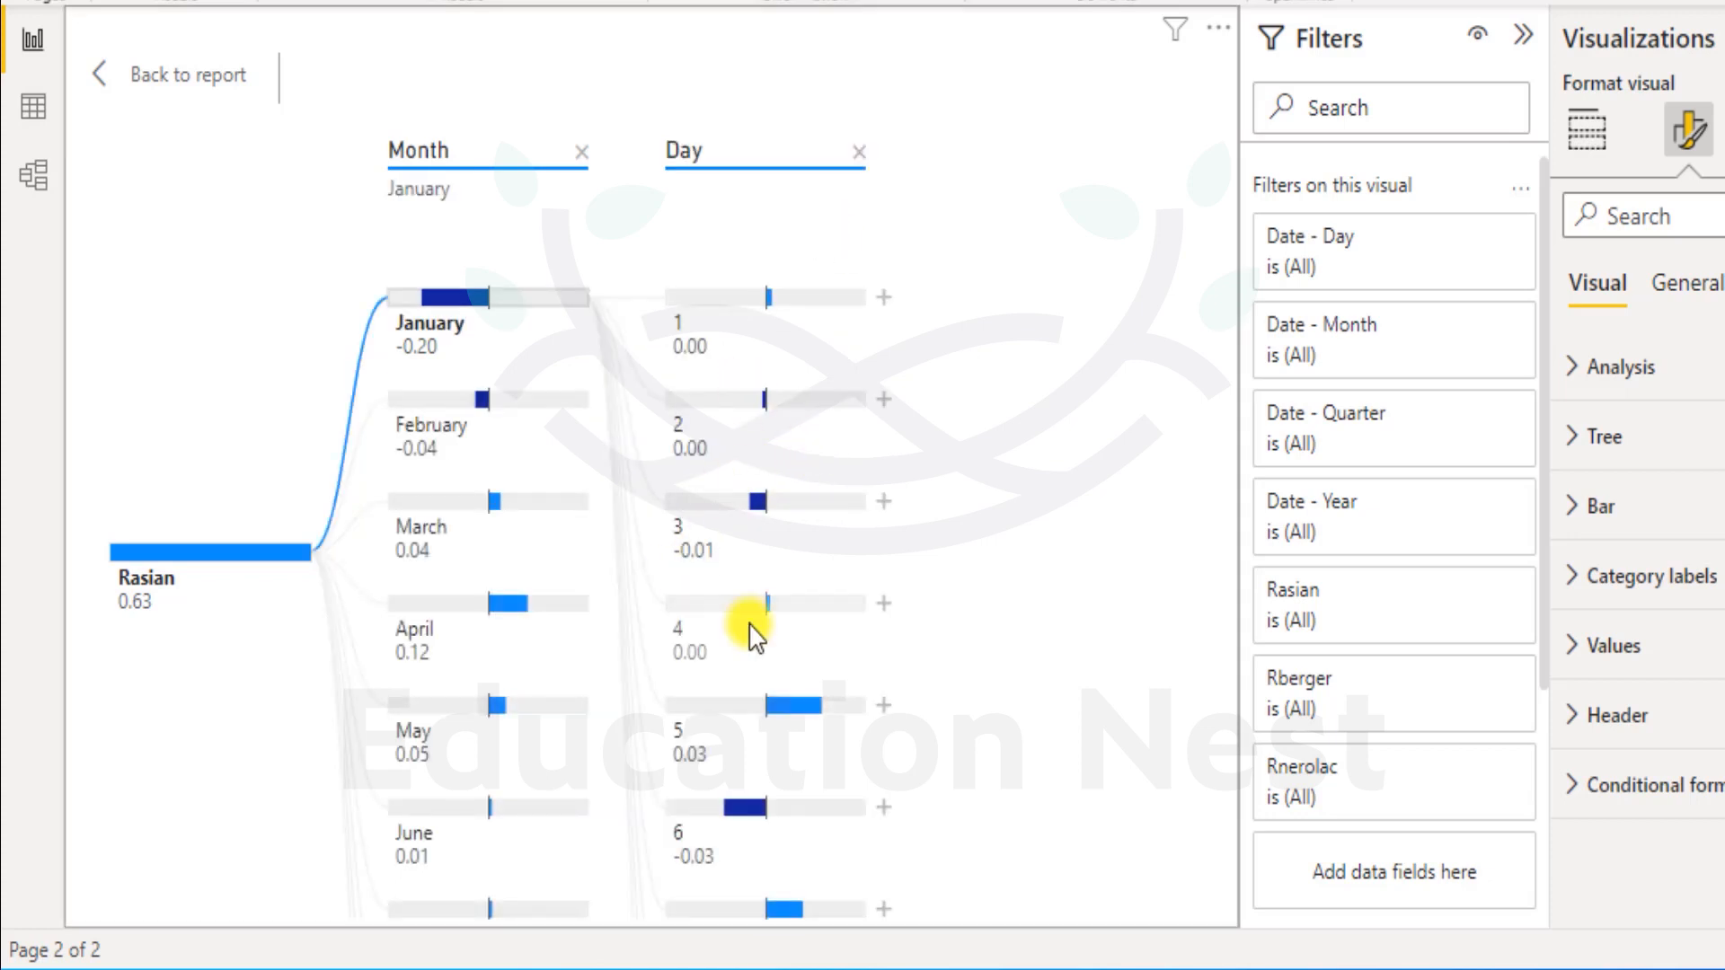
Examine January's daily branches through day 31, checking the values of days such as 30 and 31.
left_click(762, 506)
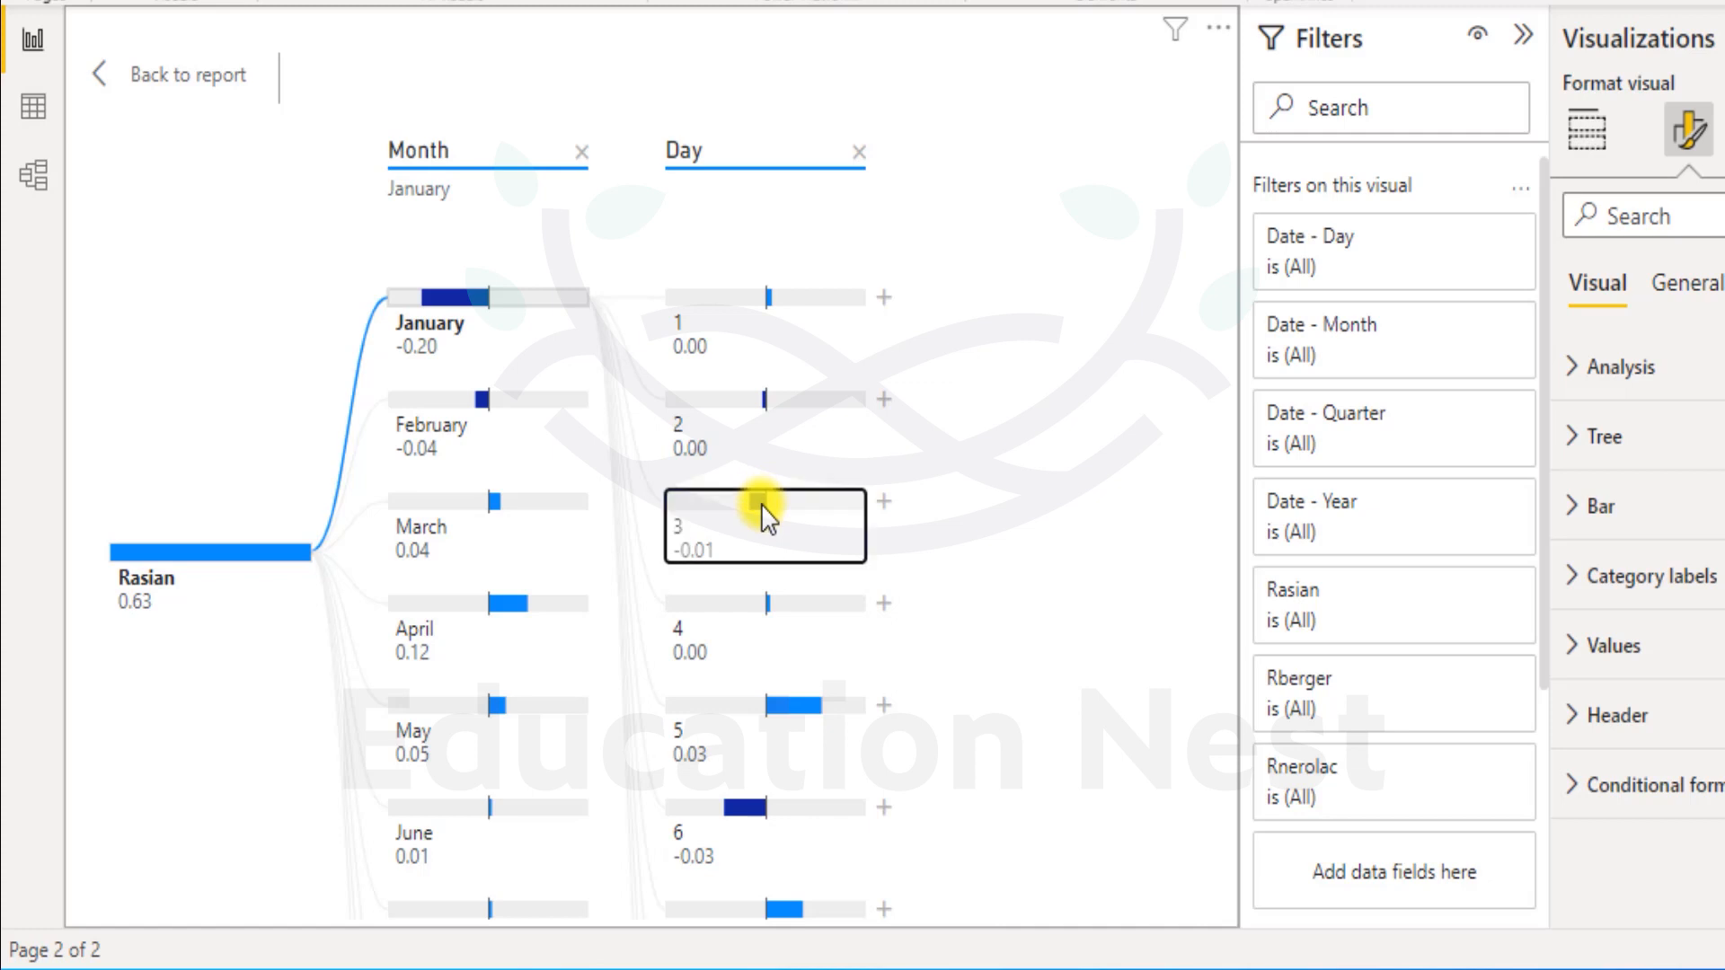
scroll(762, 505, "down", 3)
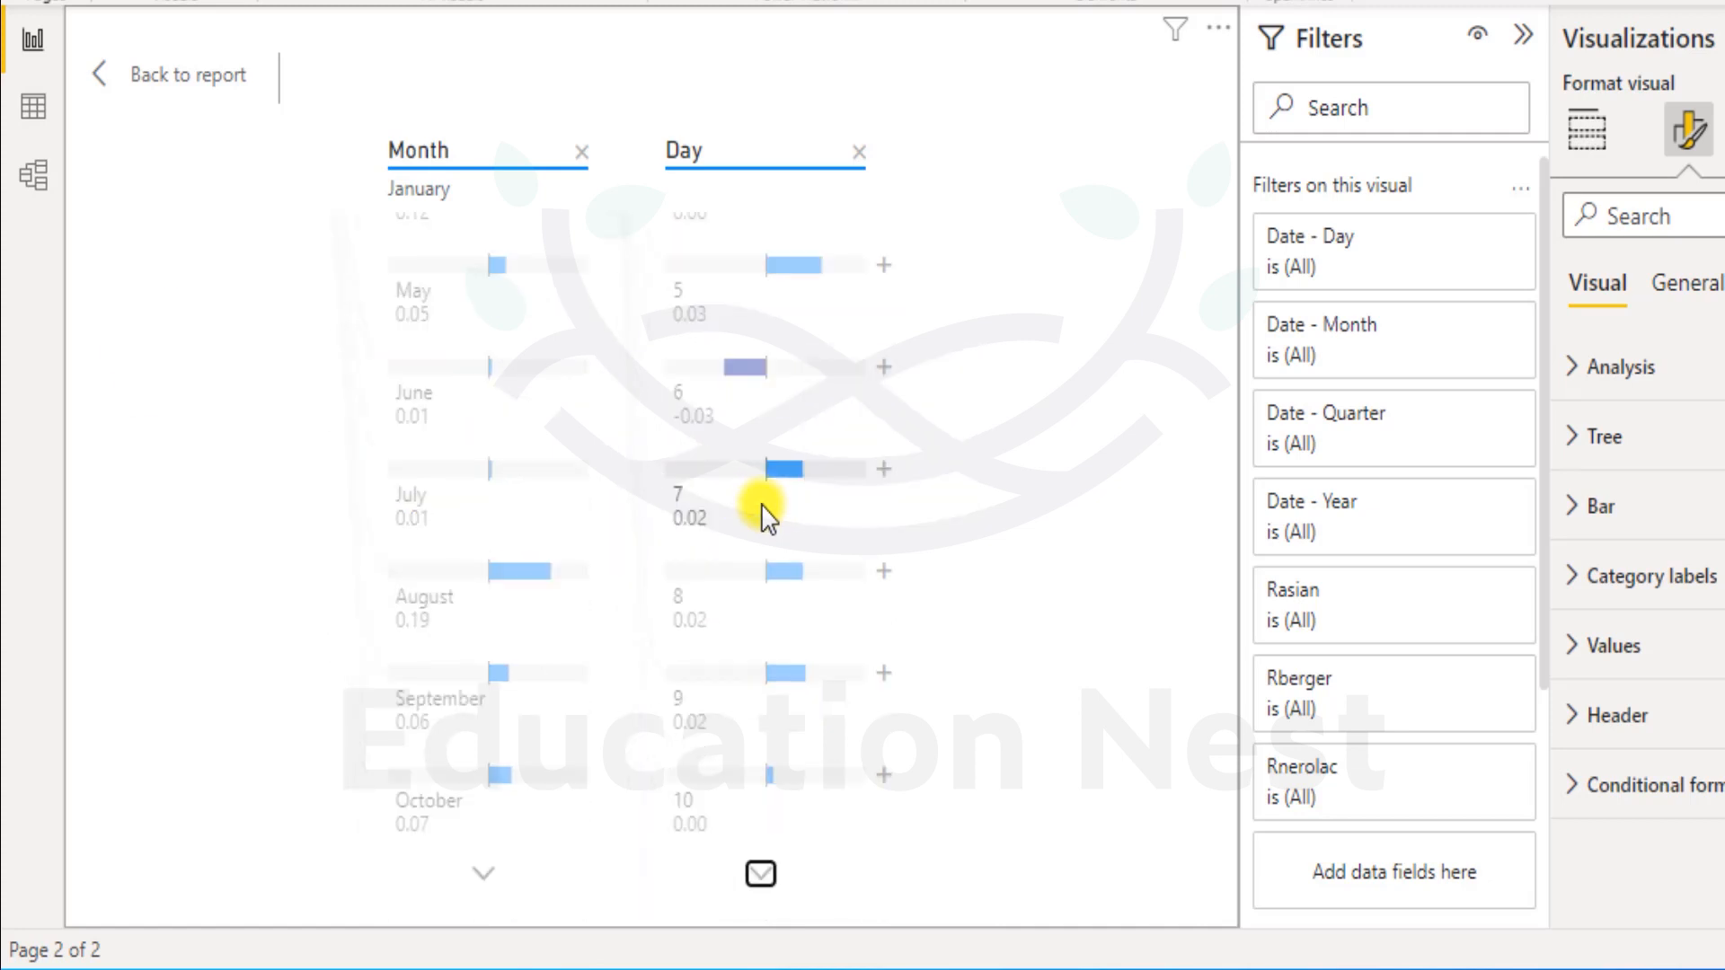
left_click(744, 810)
left_click(765, 885)
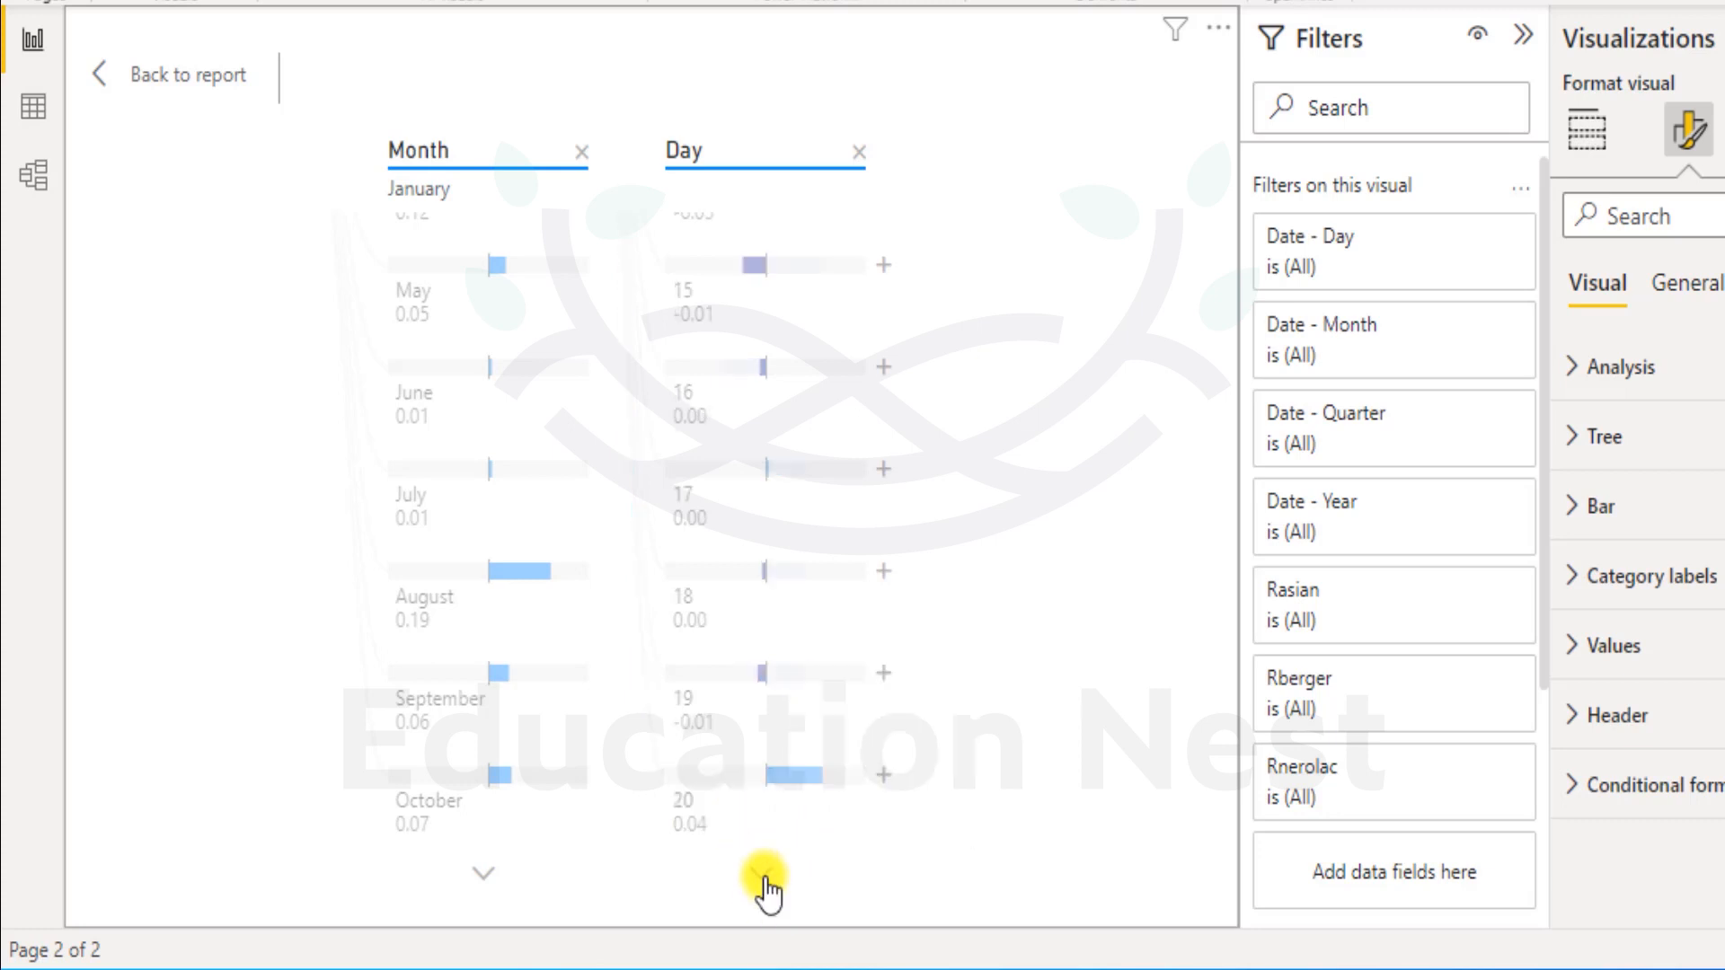
left_click(766, 885)
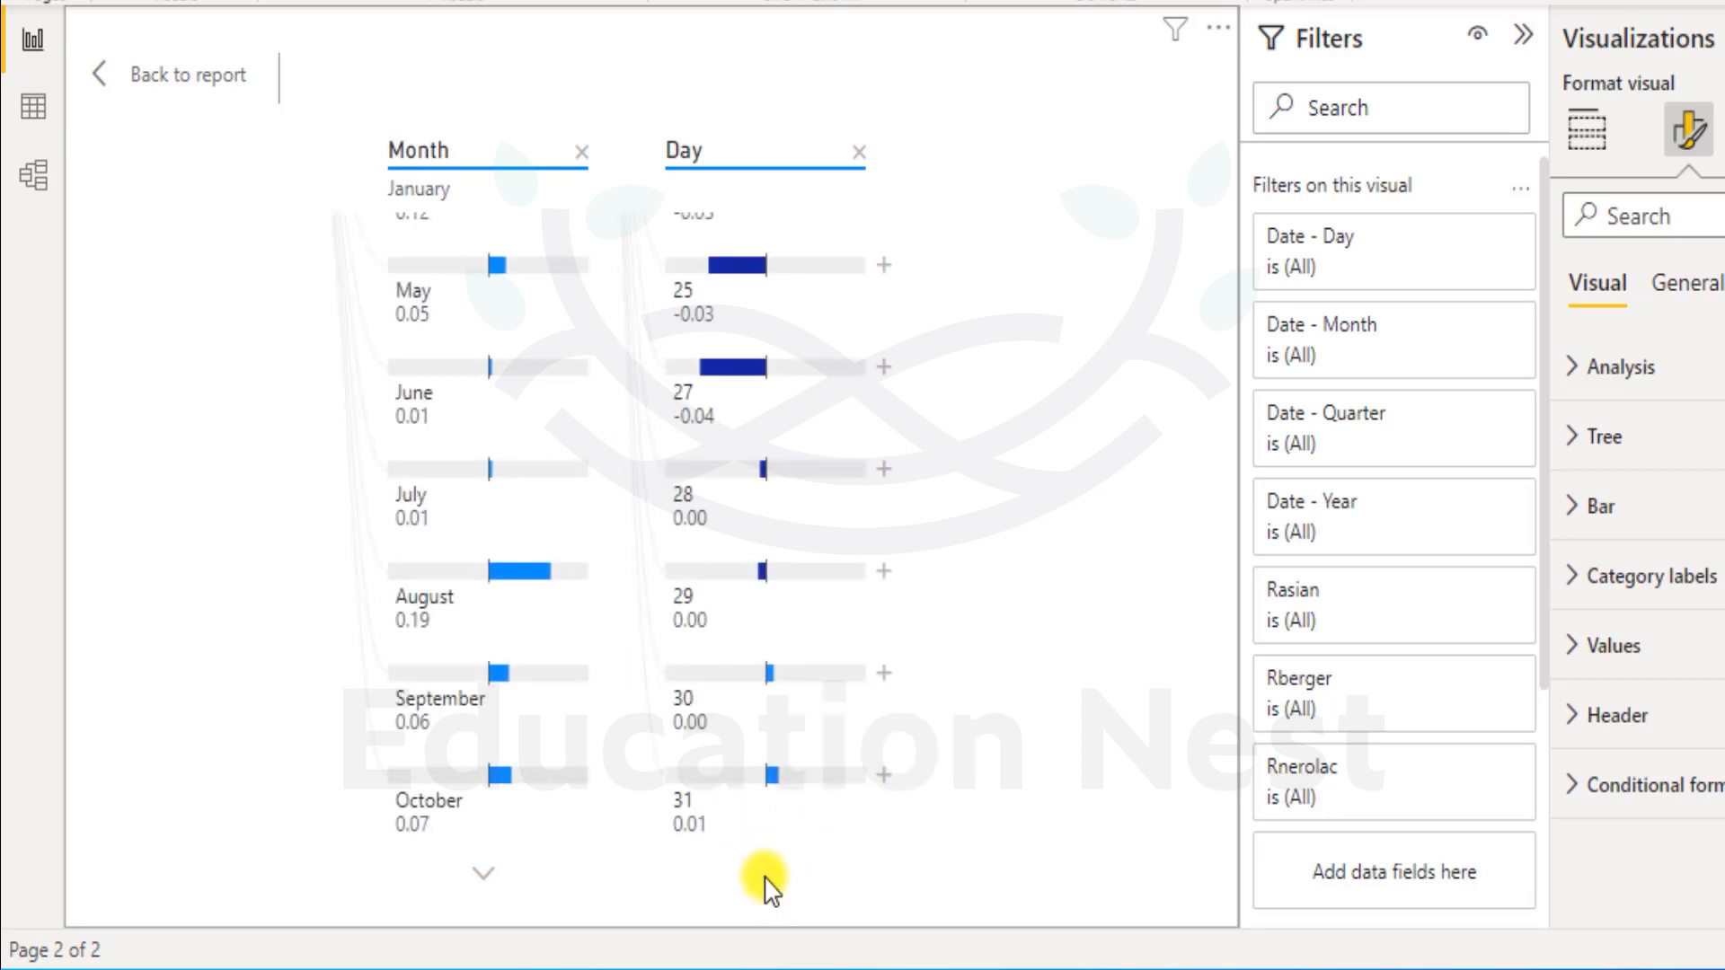
left_click(751, 727)
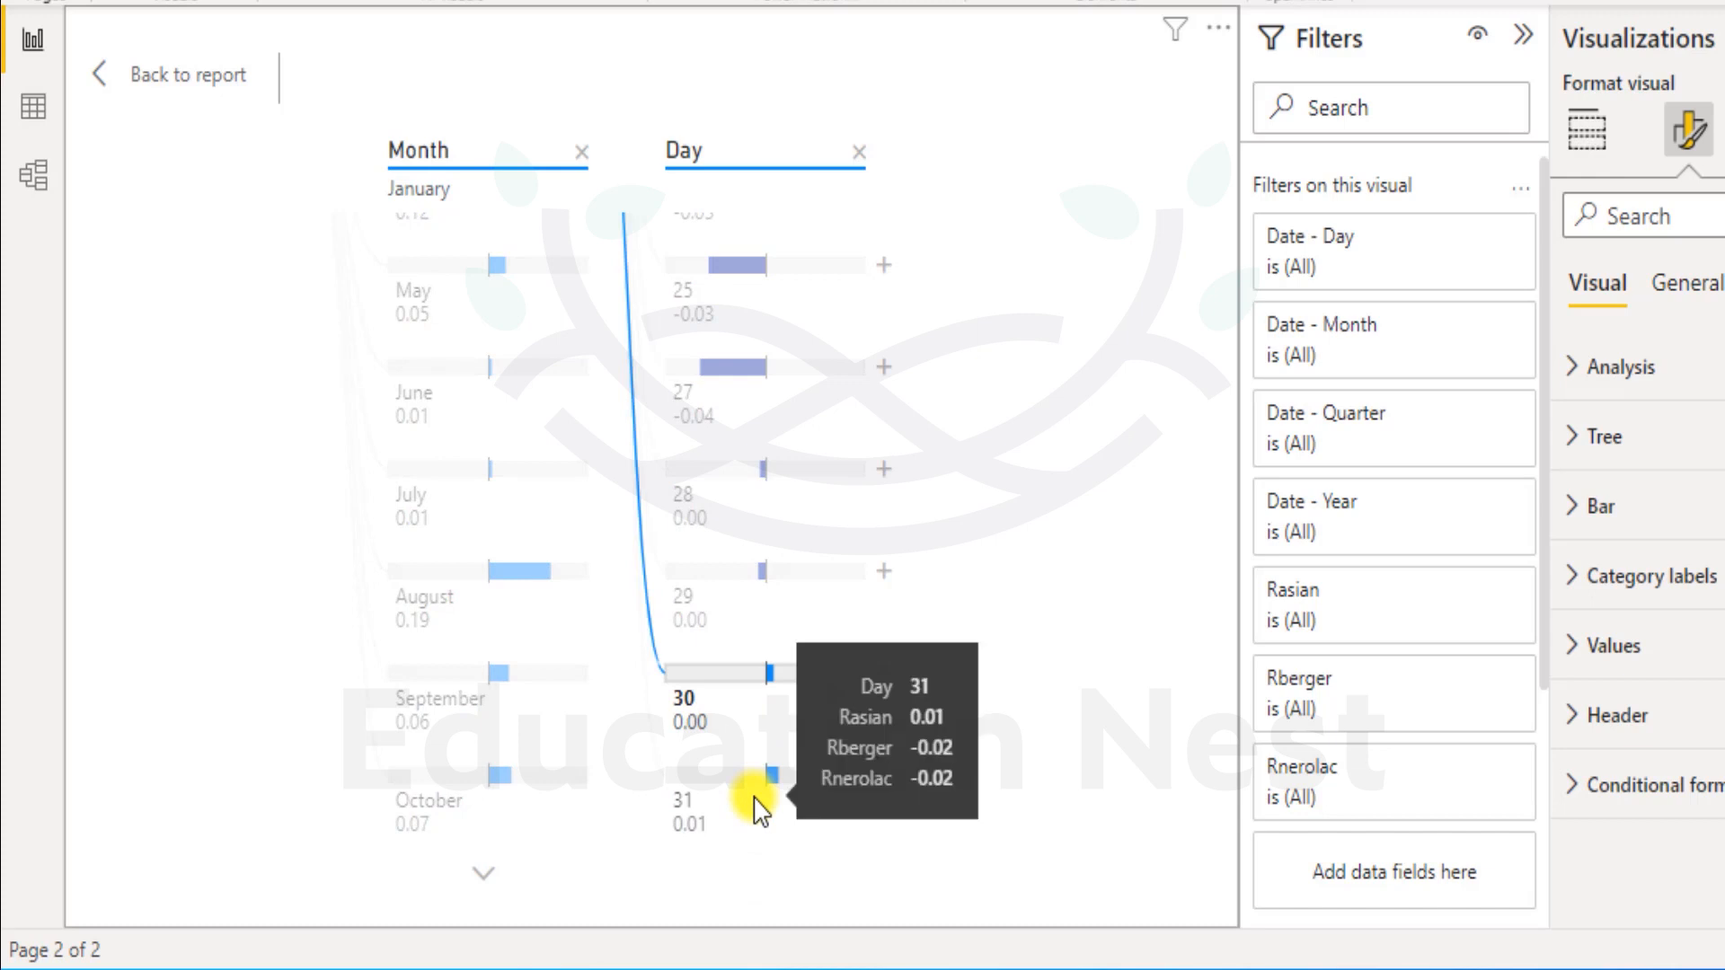
left_click(757, 807)
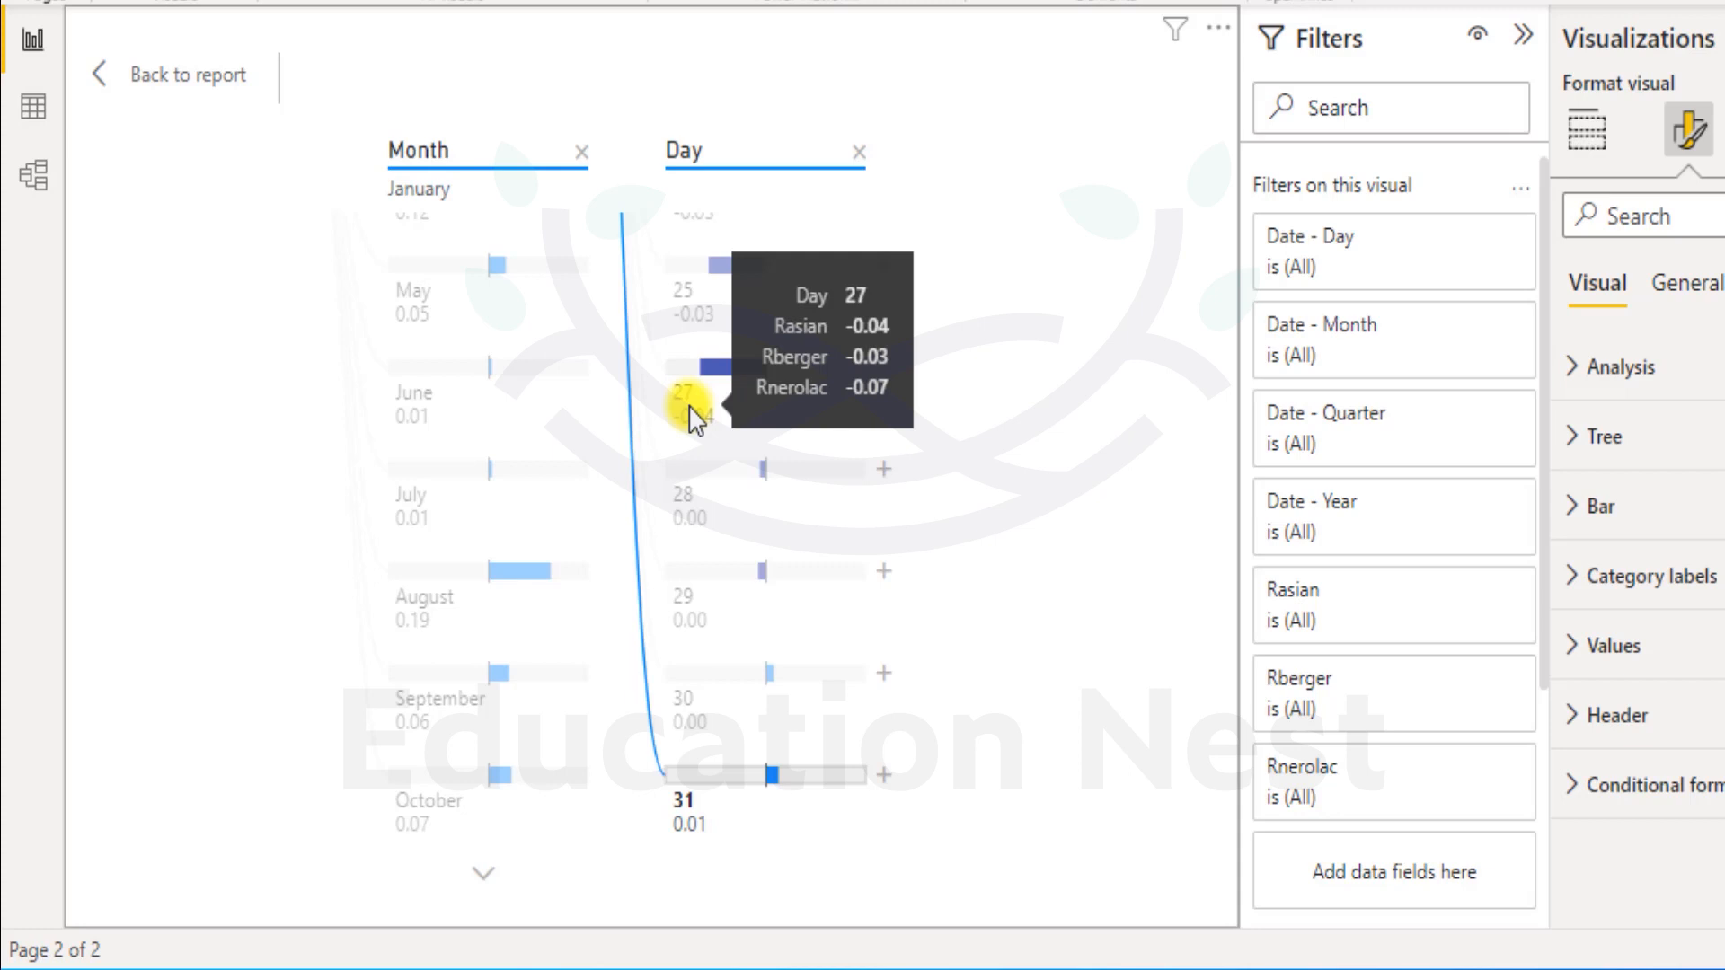
Switch the daily breakdown to June and remove the Rberger and Rnerolac fields from the tree.
left_click(451, 340)
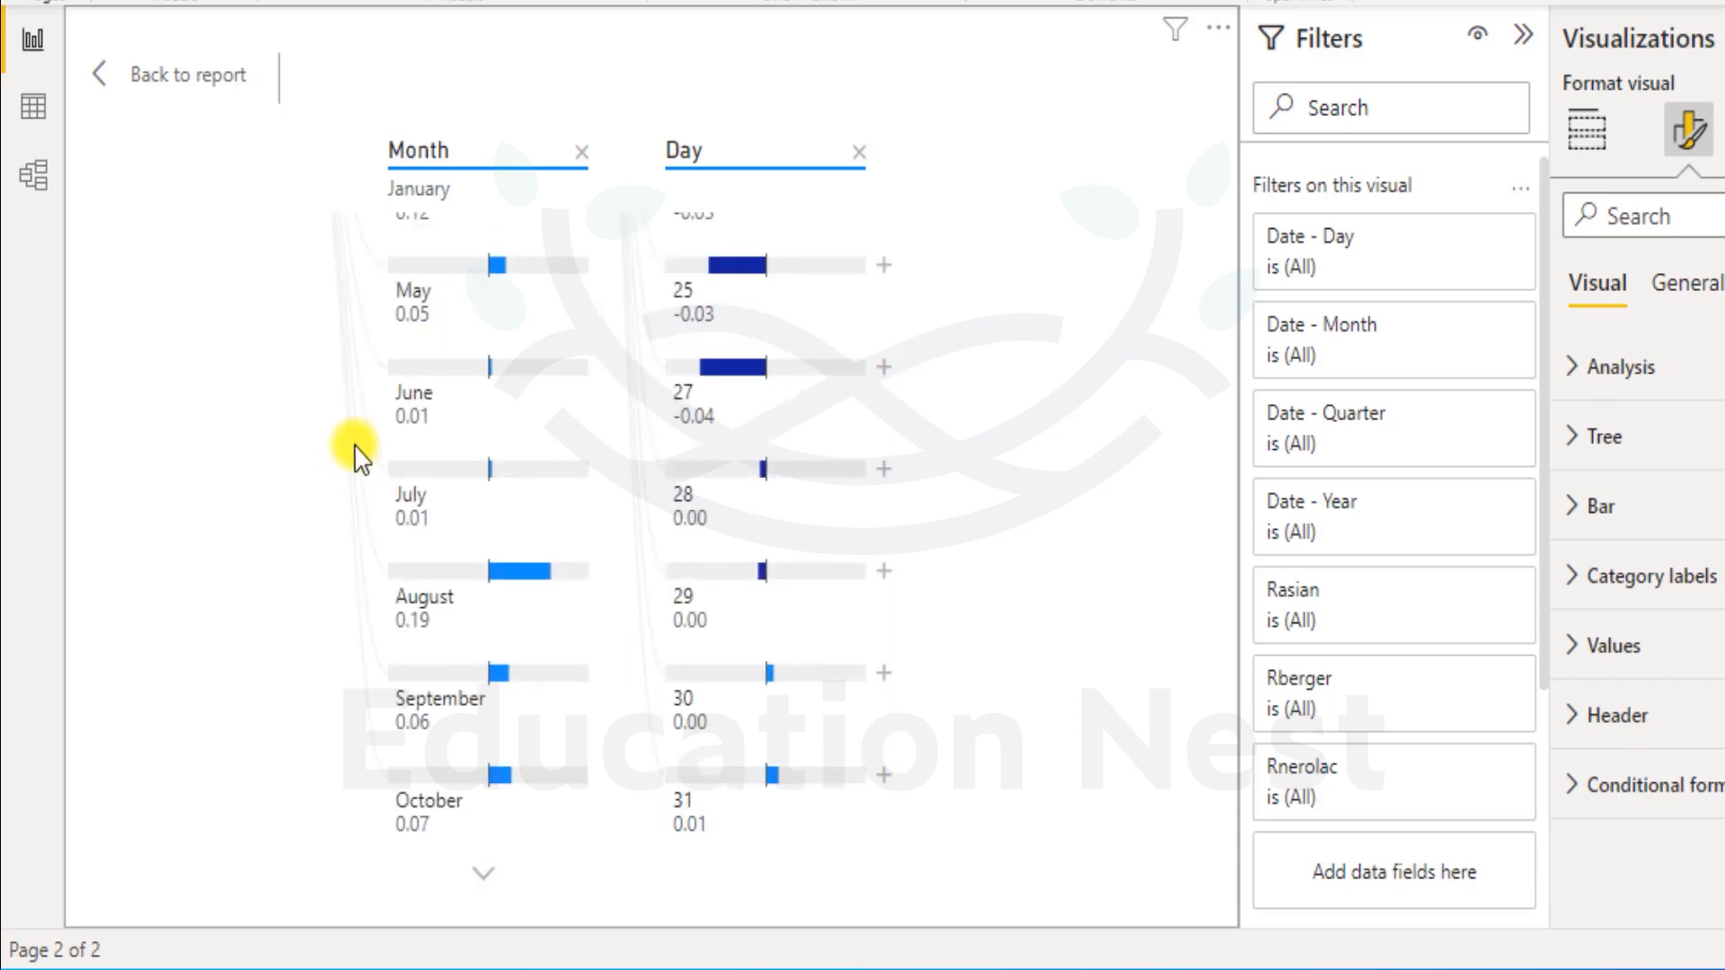
left_click(462, 385)
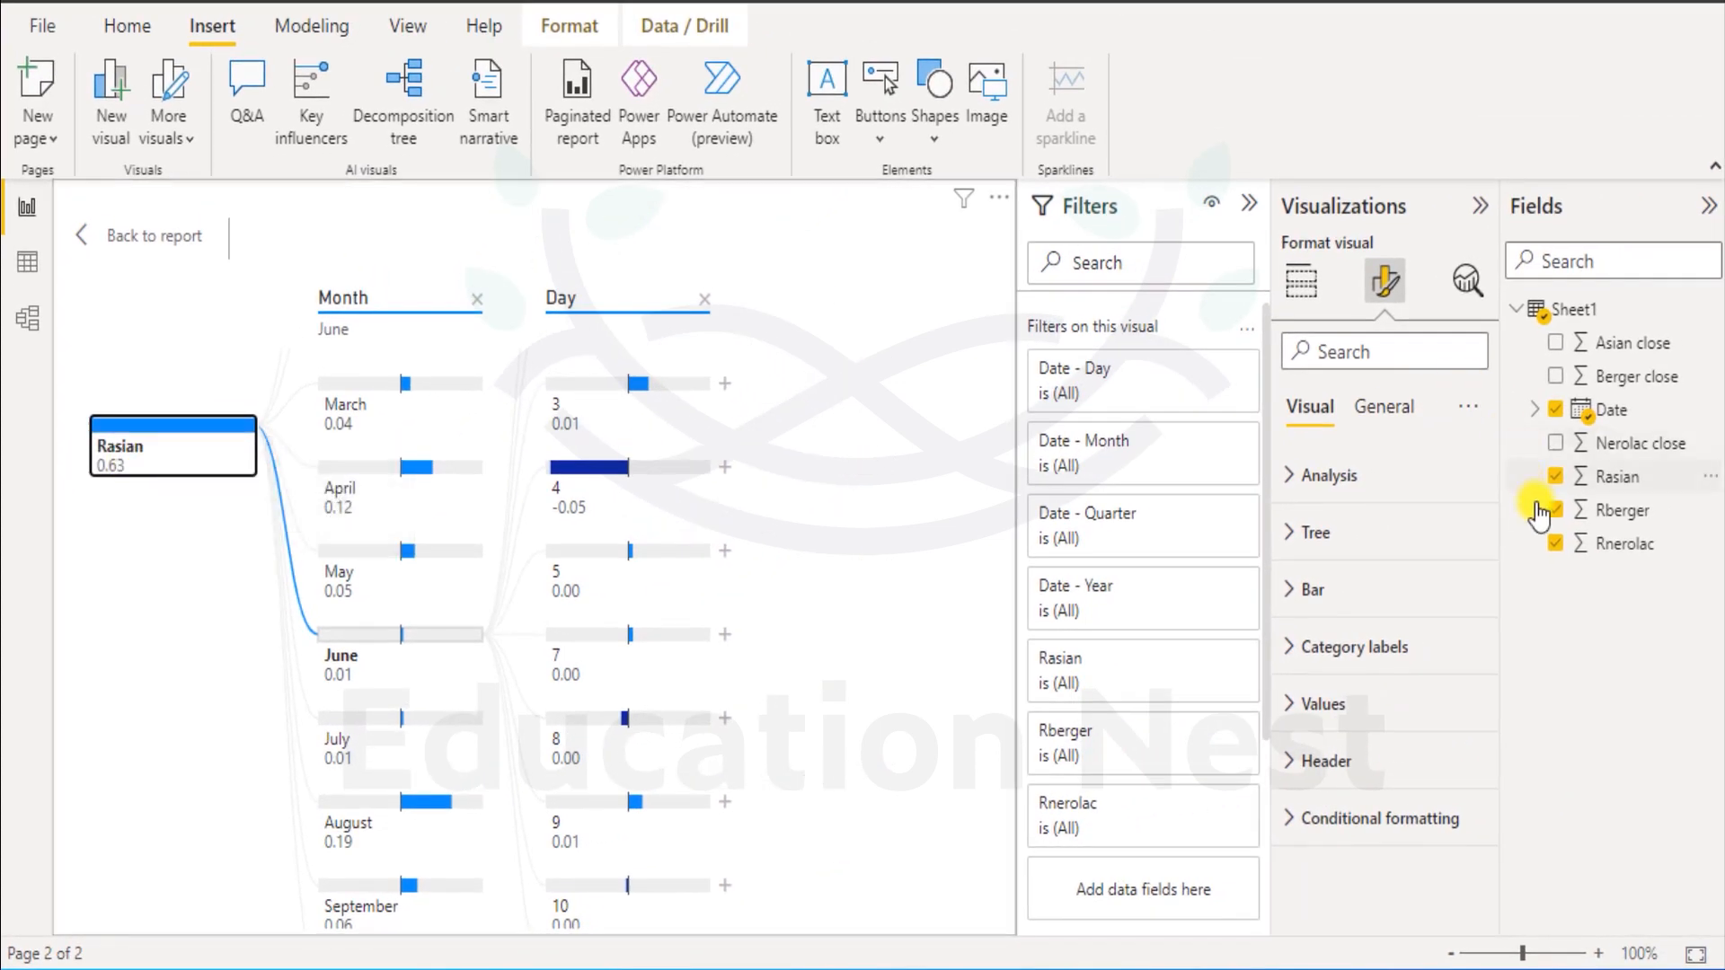
left_click(1555, 510)
left_click(1558, 546)
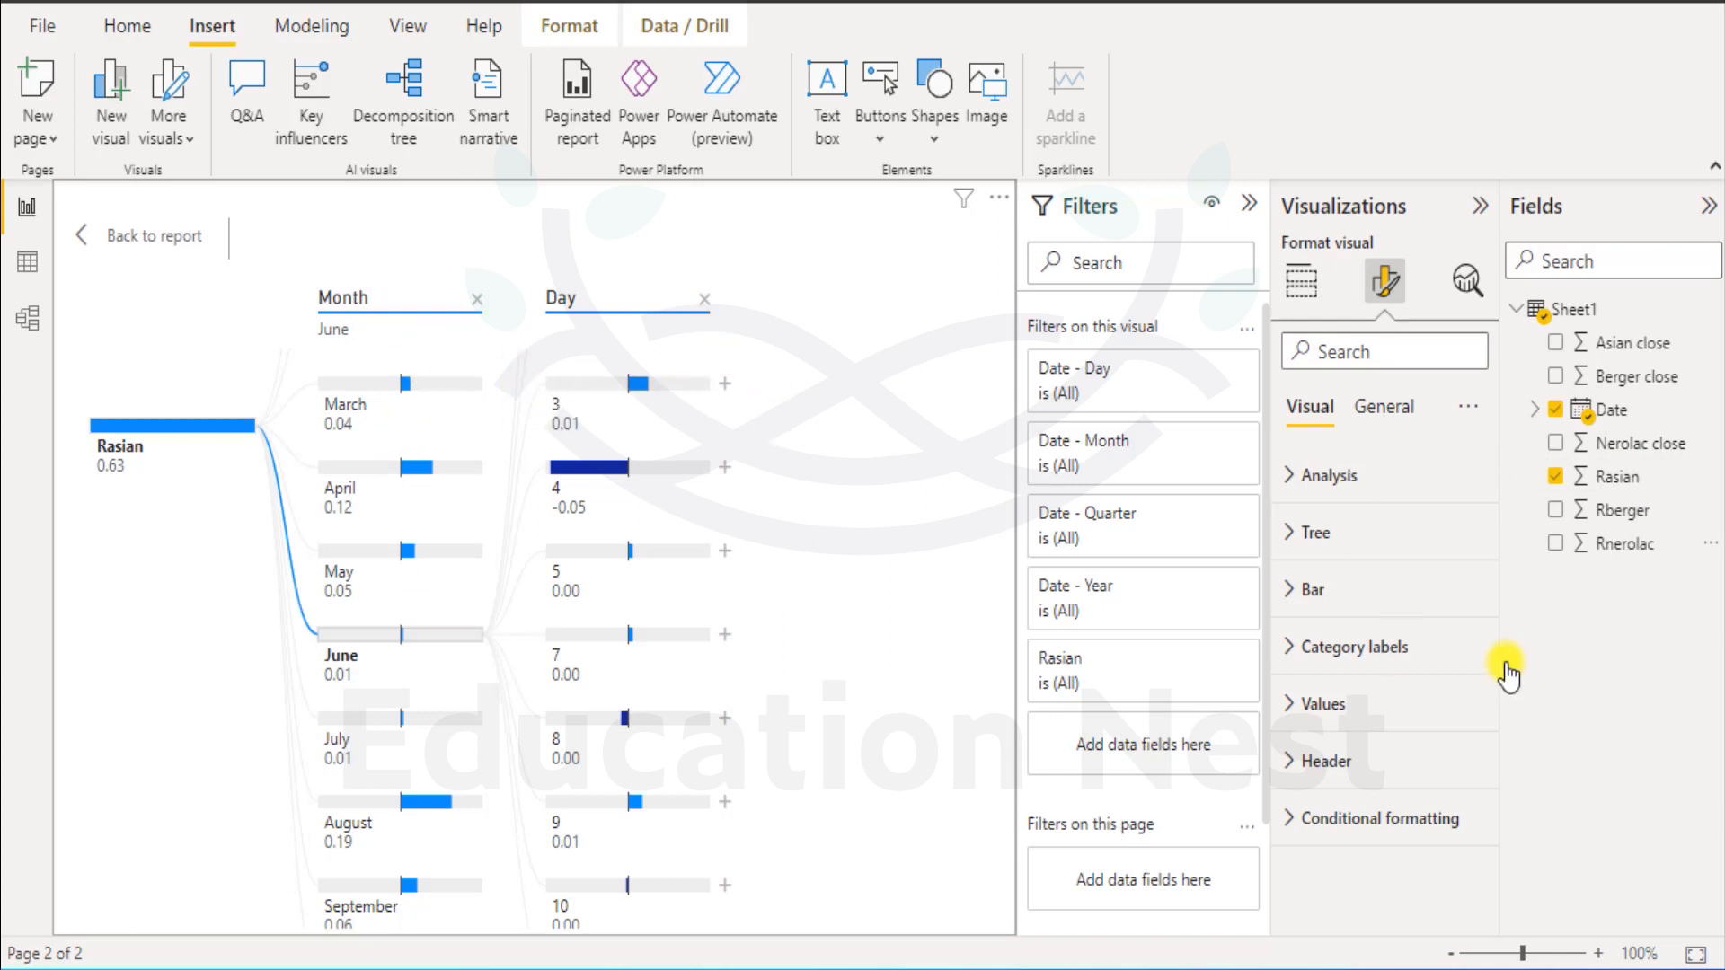
Replace the Day level under June with Quarter, and split the Qtr 2 branch by Day.
mouse_move(325, 346)
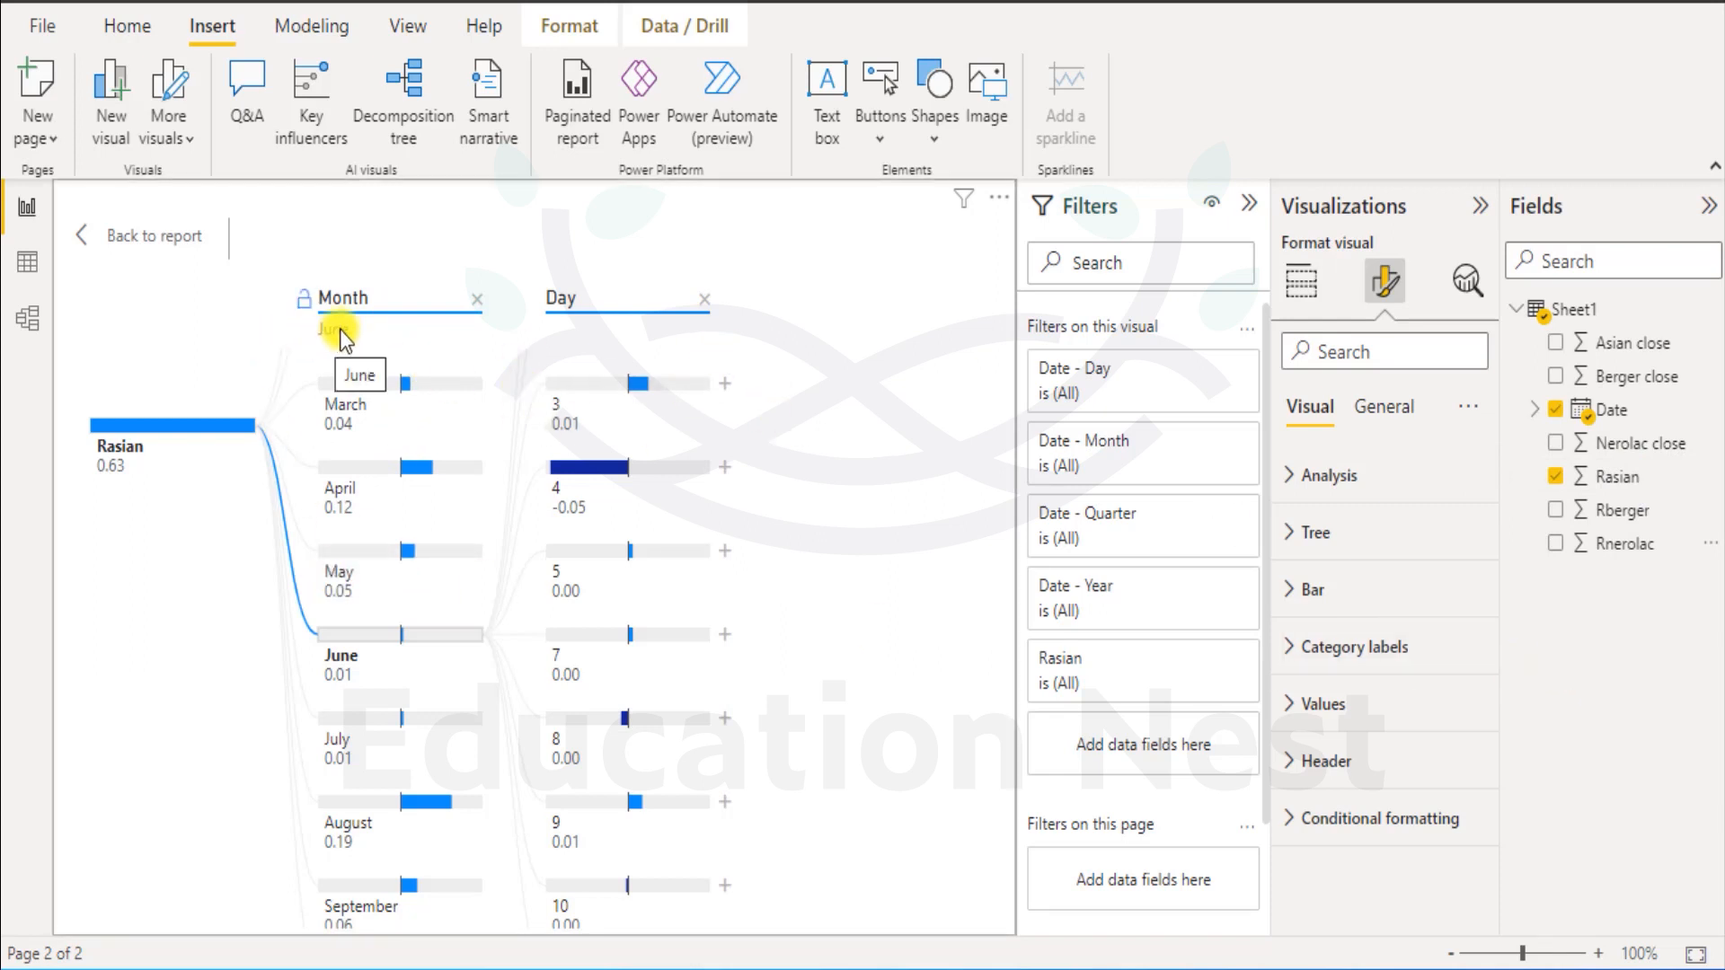
left_click(575, 317)
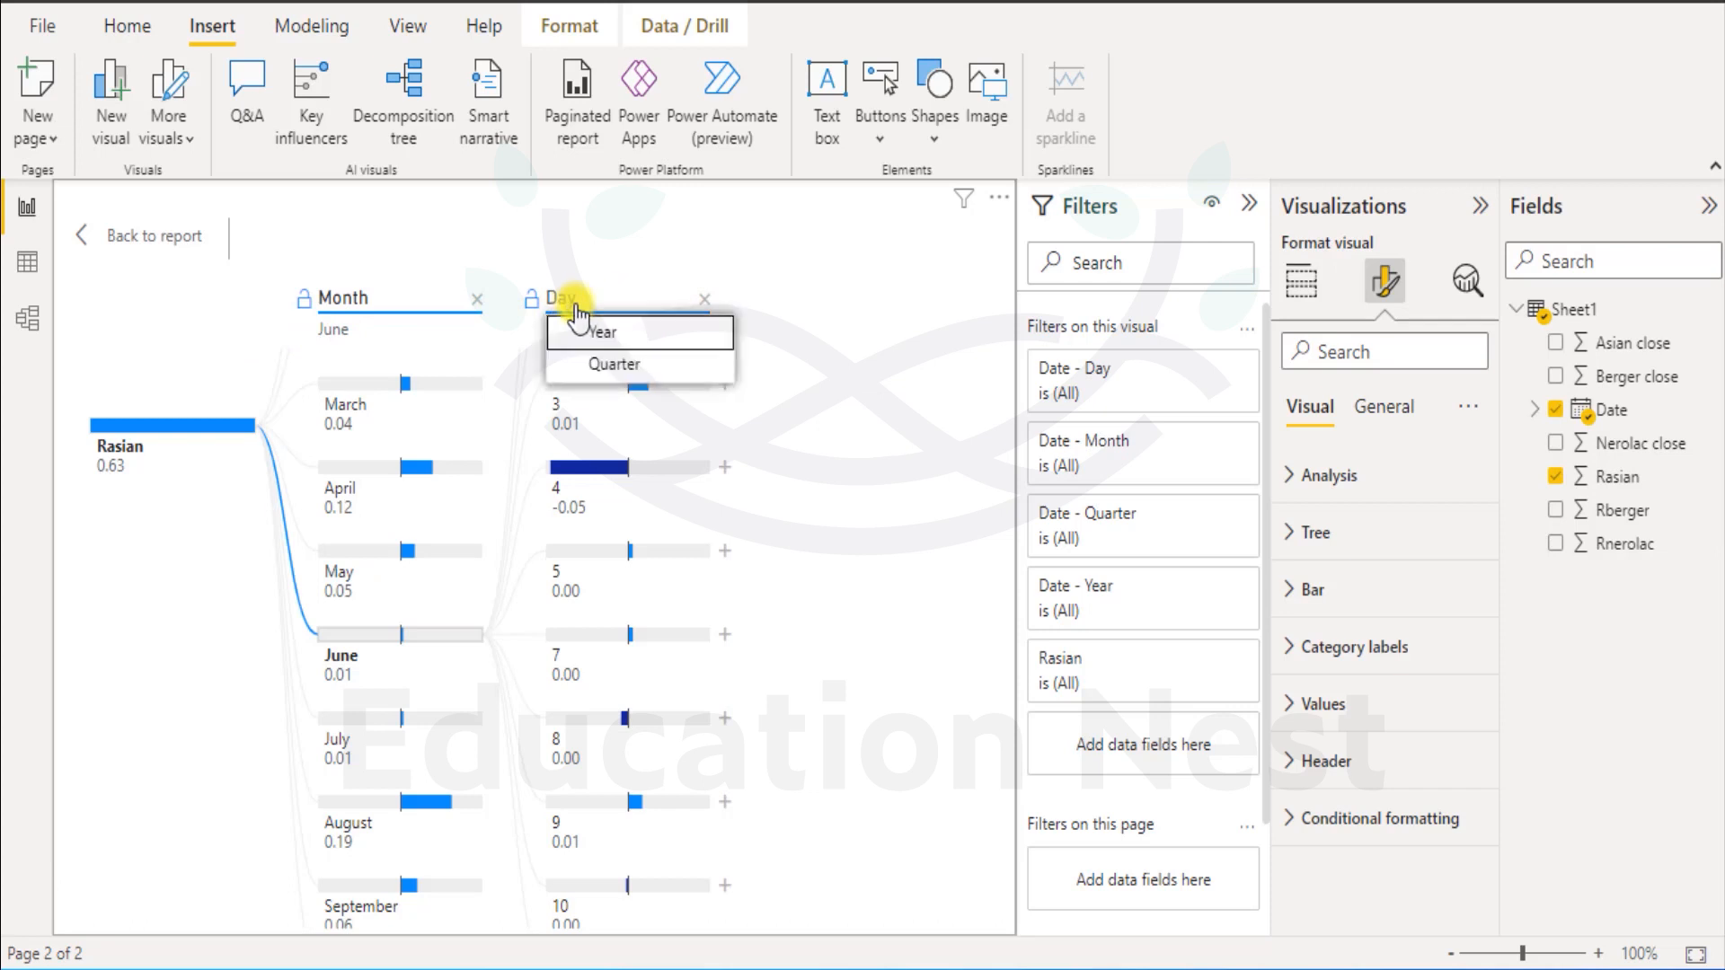
left_click(635, 374)
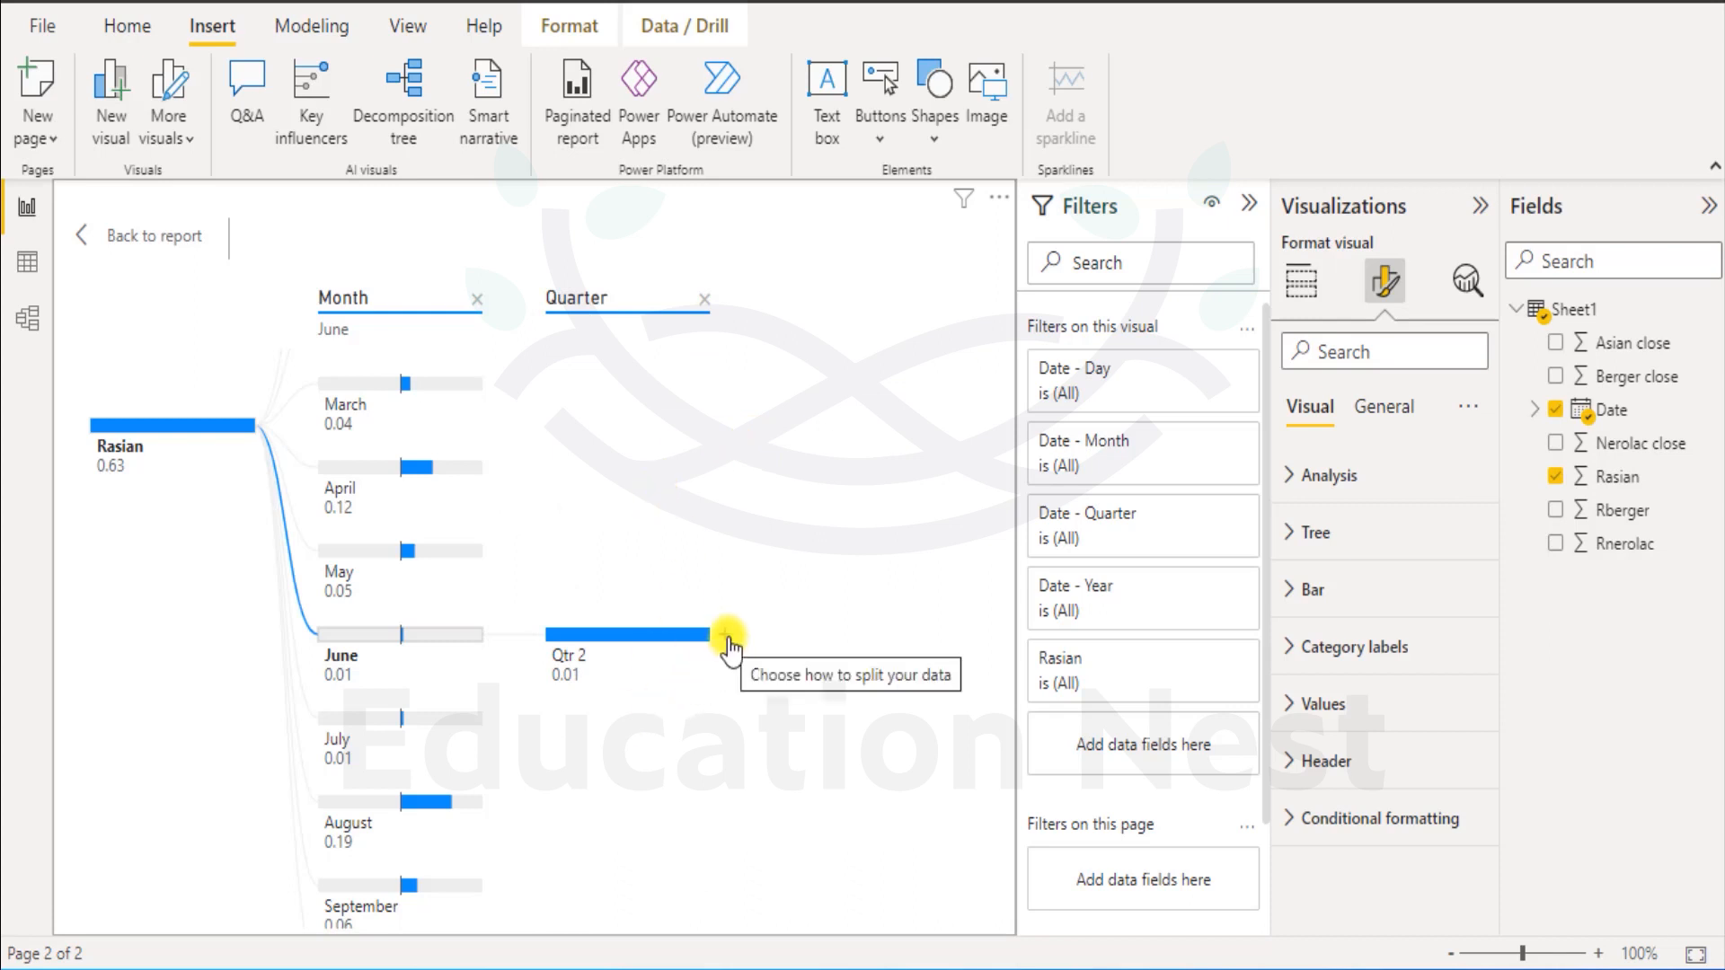
left_click(725, 640)
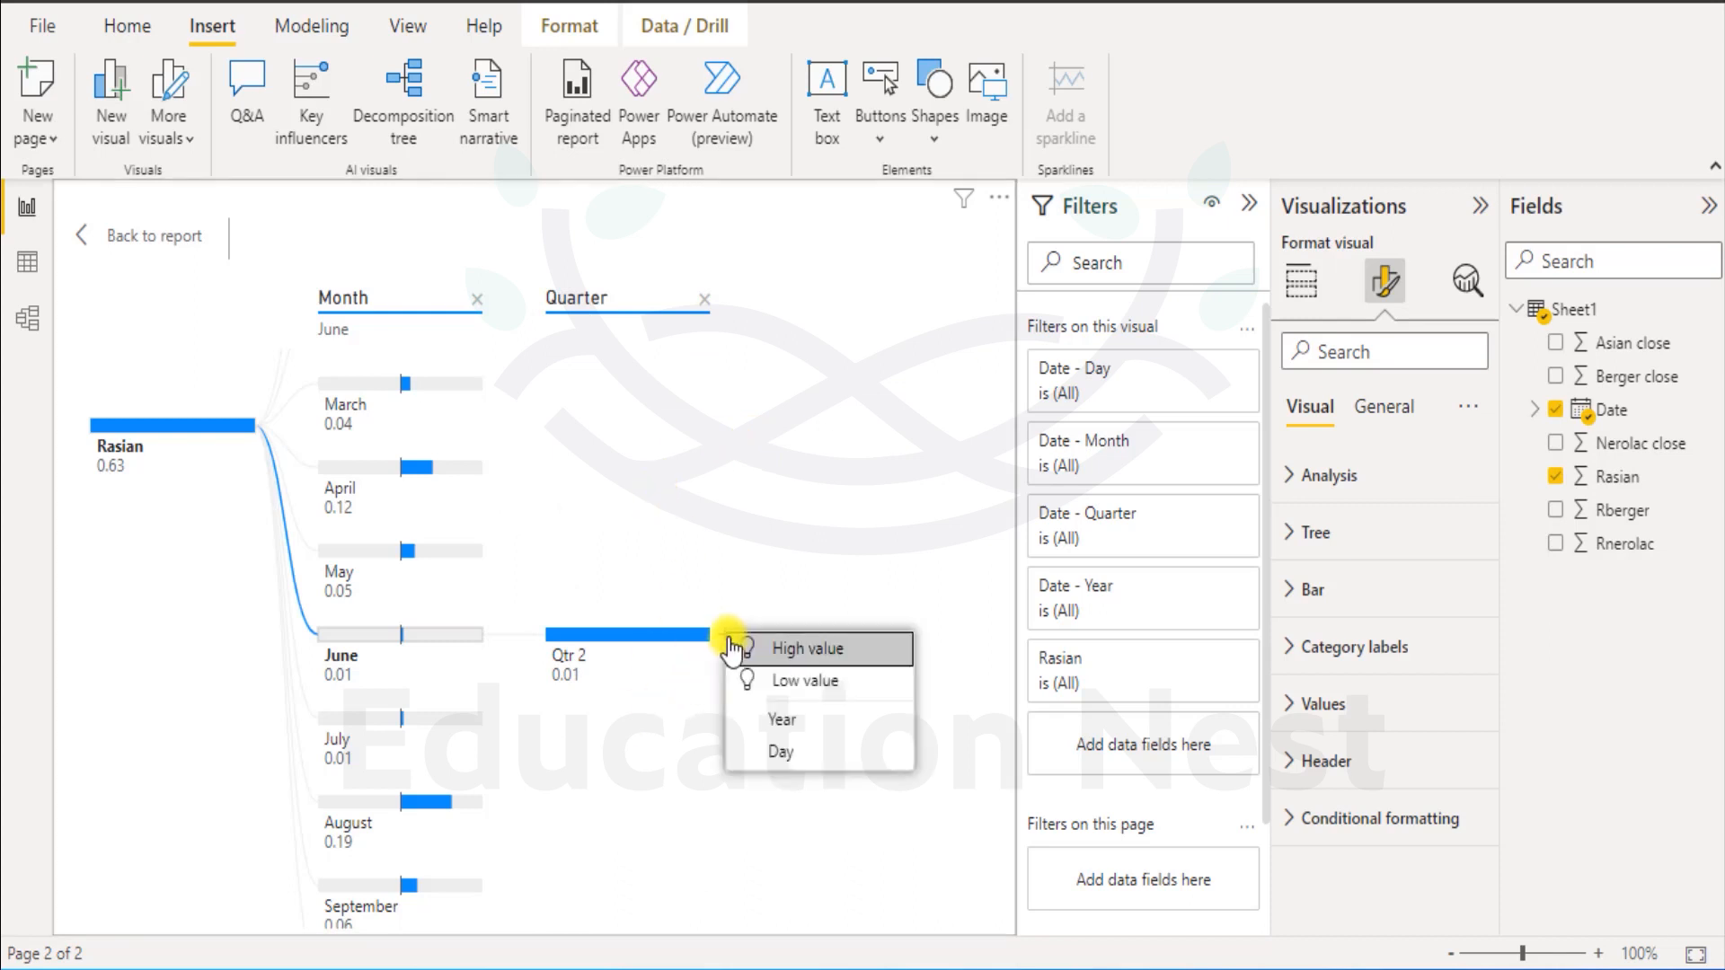
left_click(843, 752)
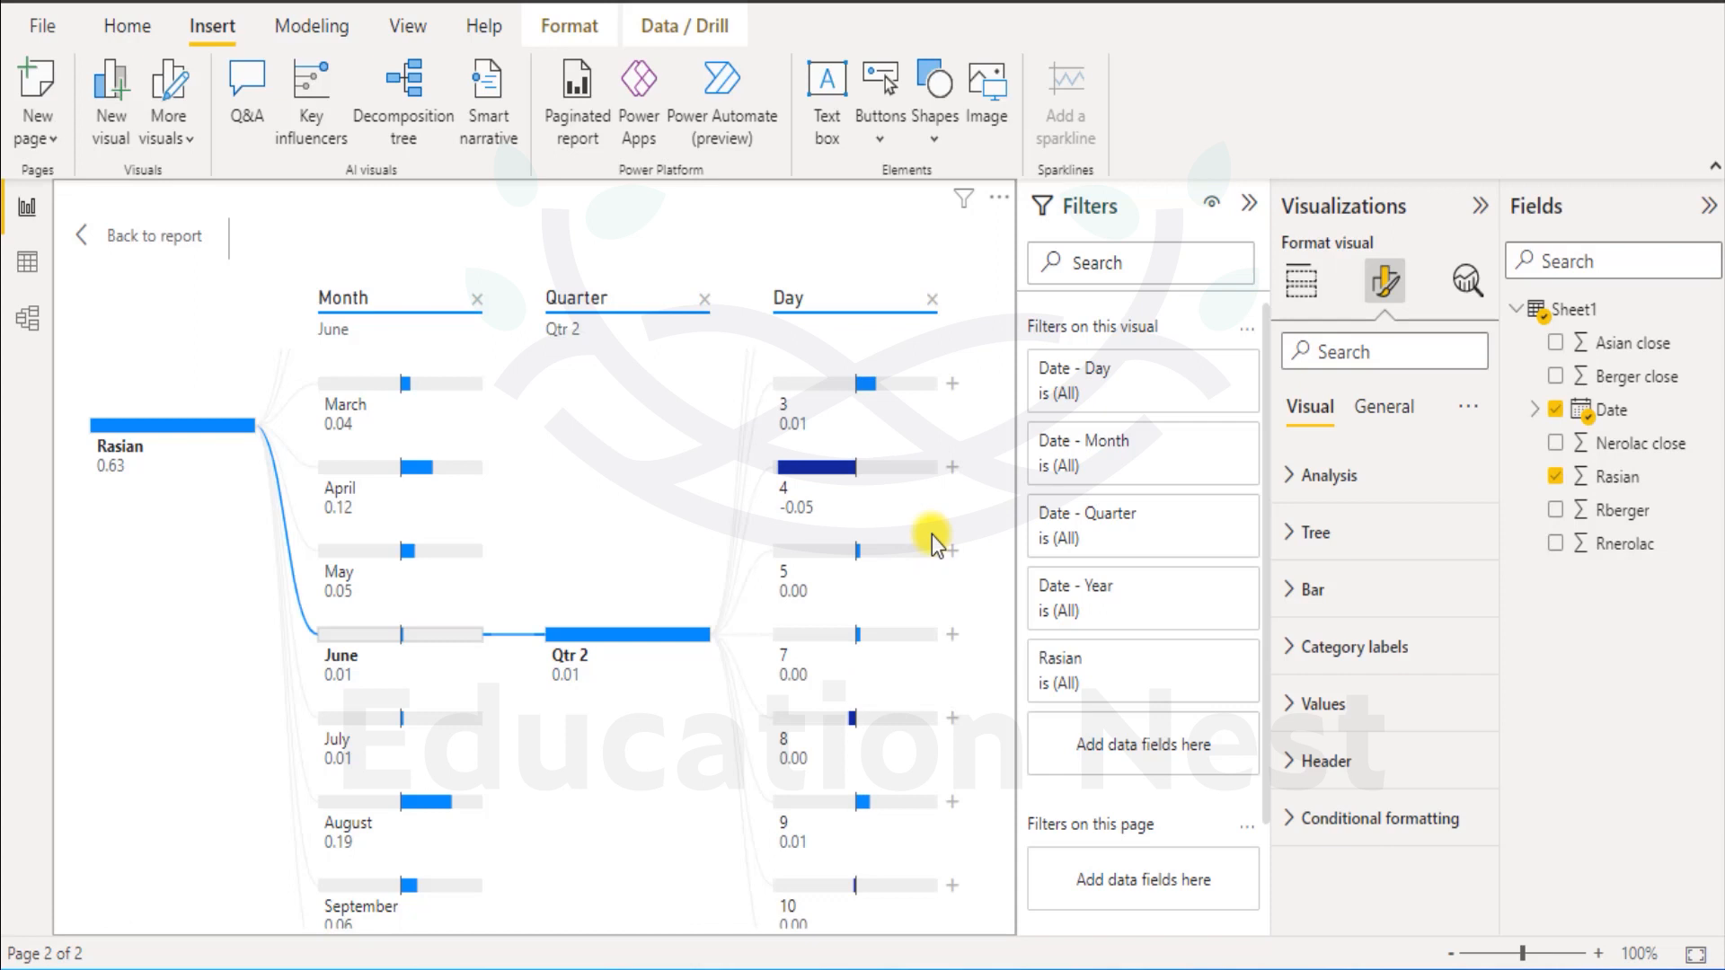
Collapse the tree to Rasian and change its first level to Year and back to Month.
mouse_move(565, 303)
left_click(251, 430)
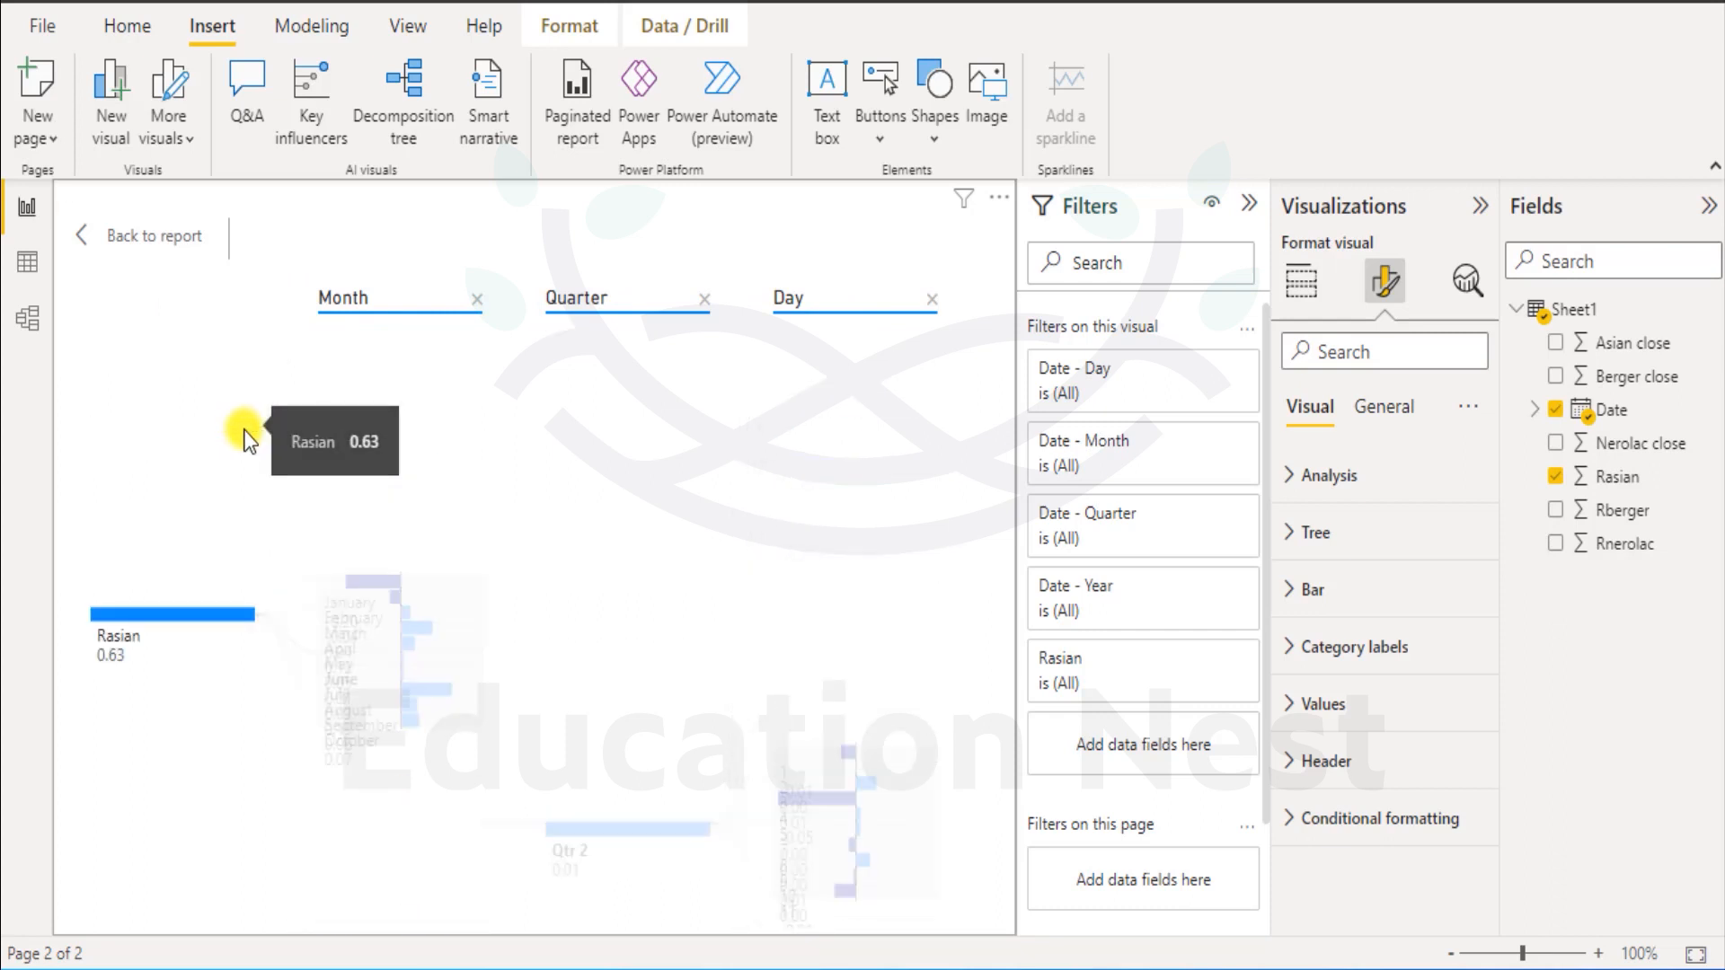
left_click(249, 624)
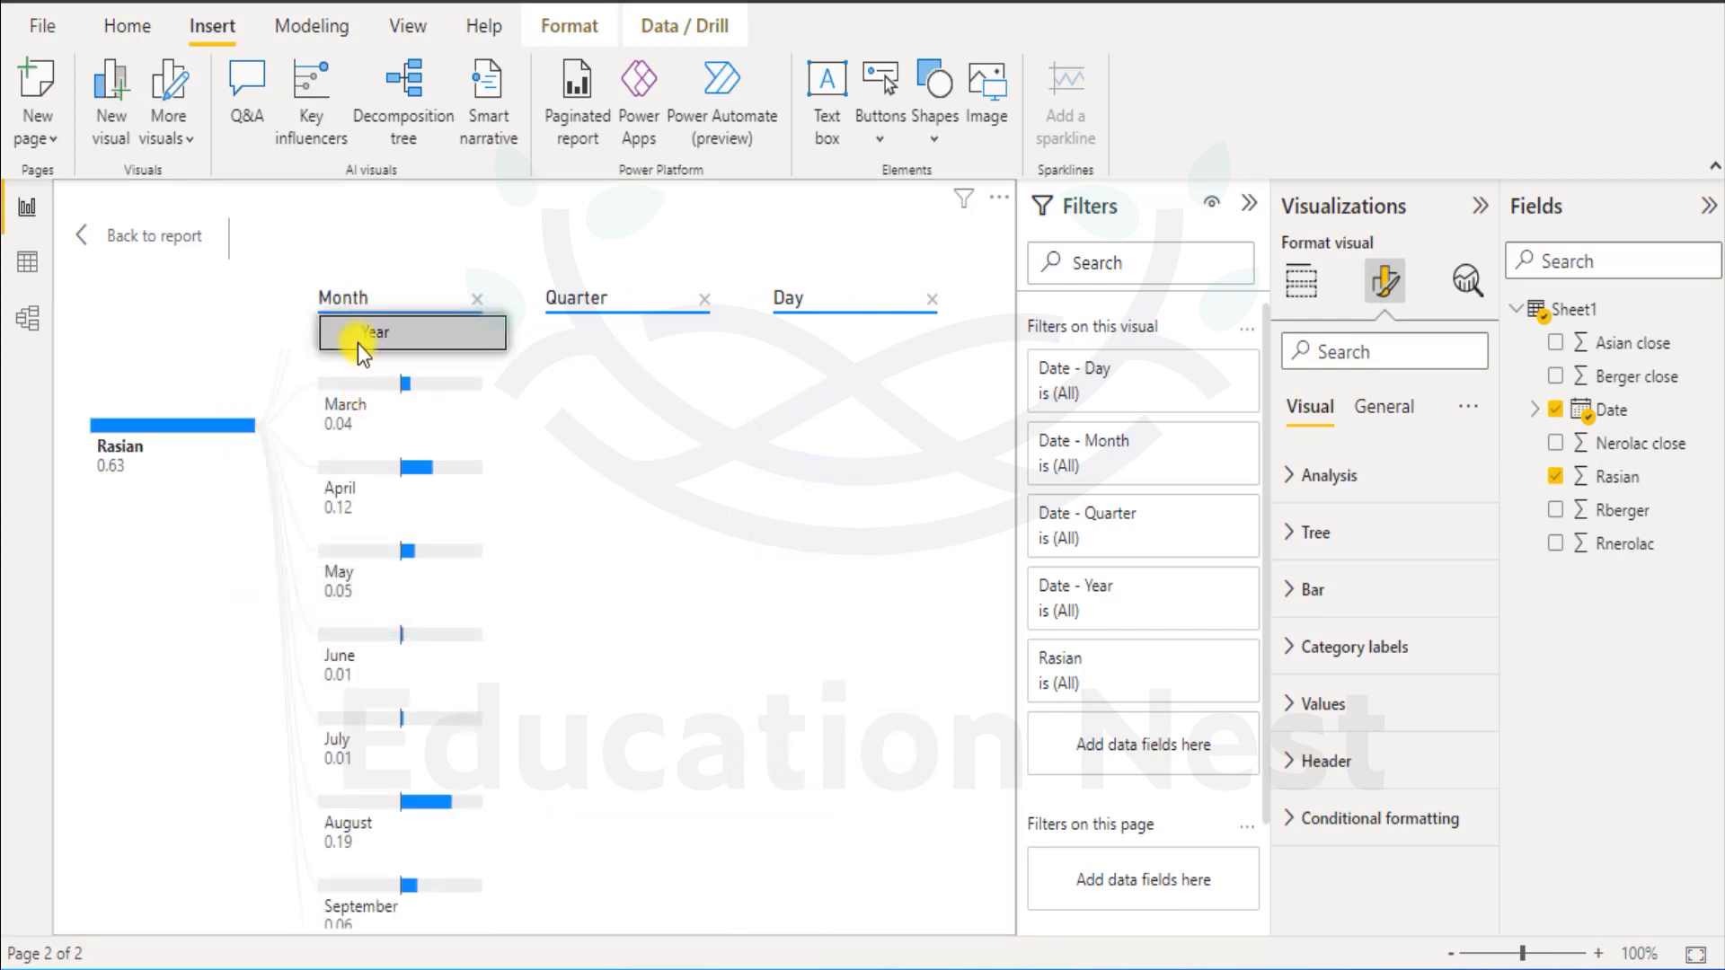
left_click(358, 343)
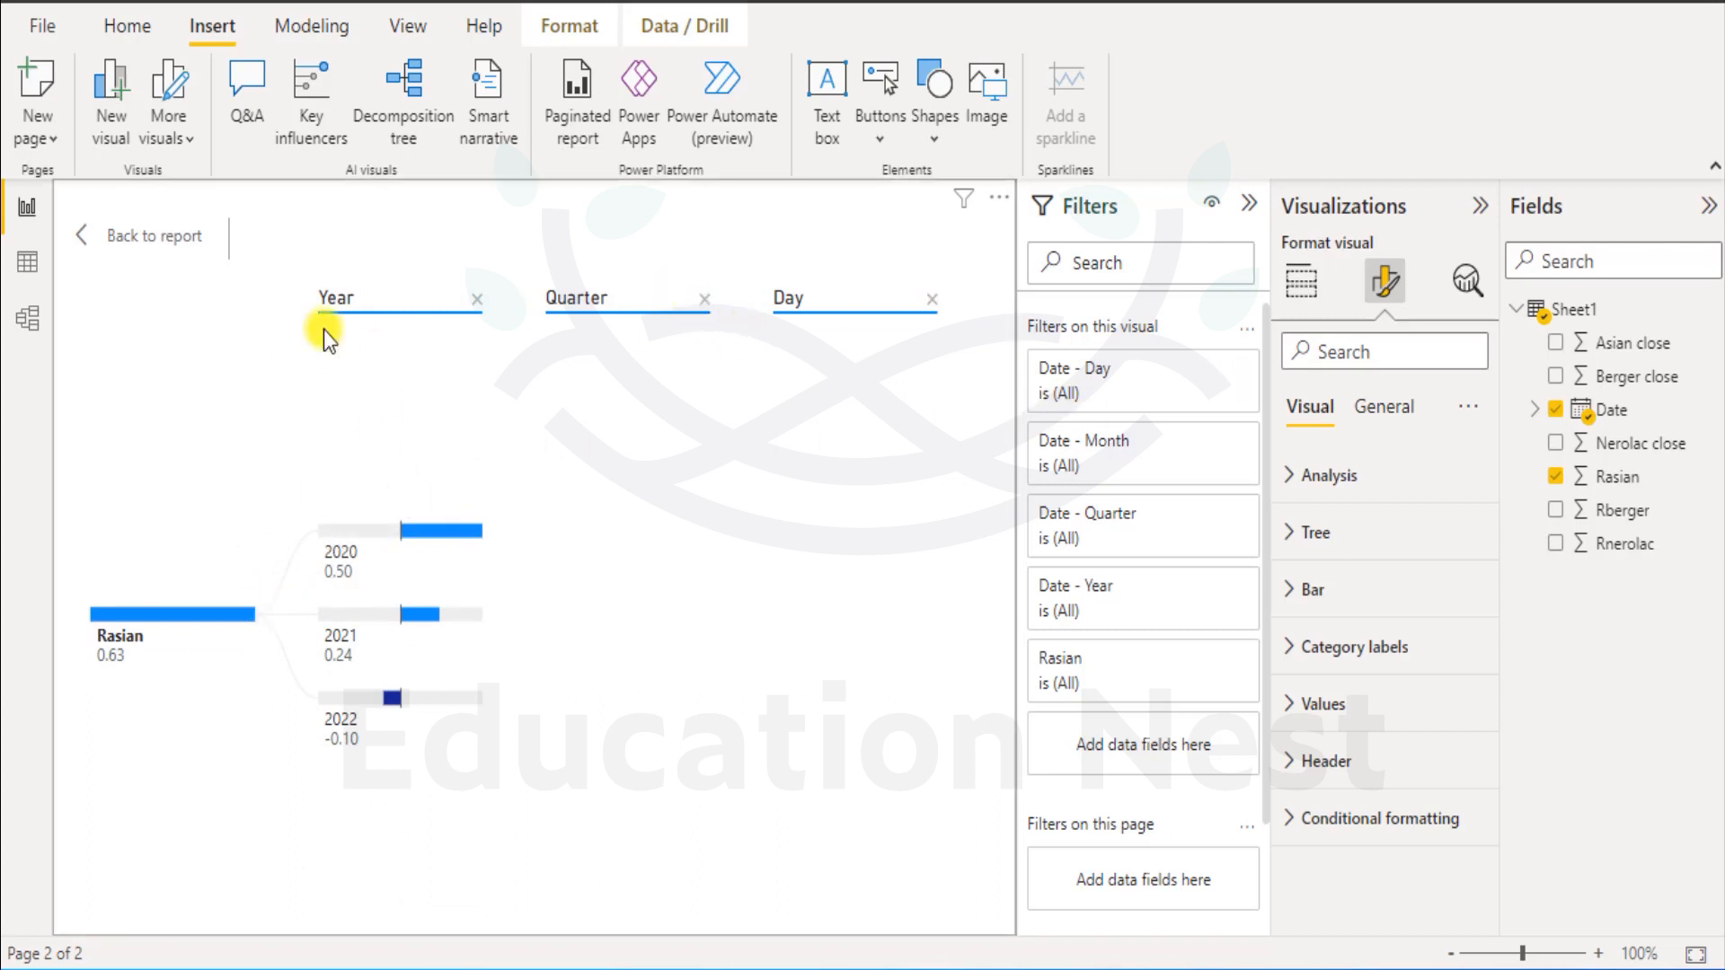
left_click(339, 296)
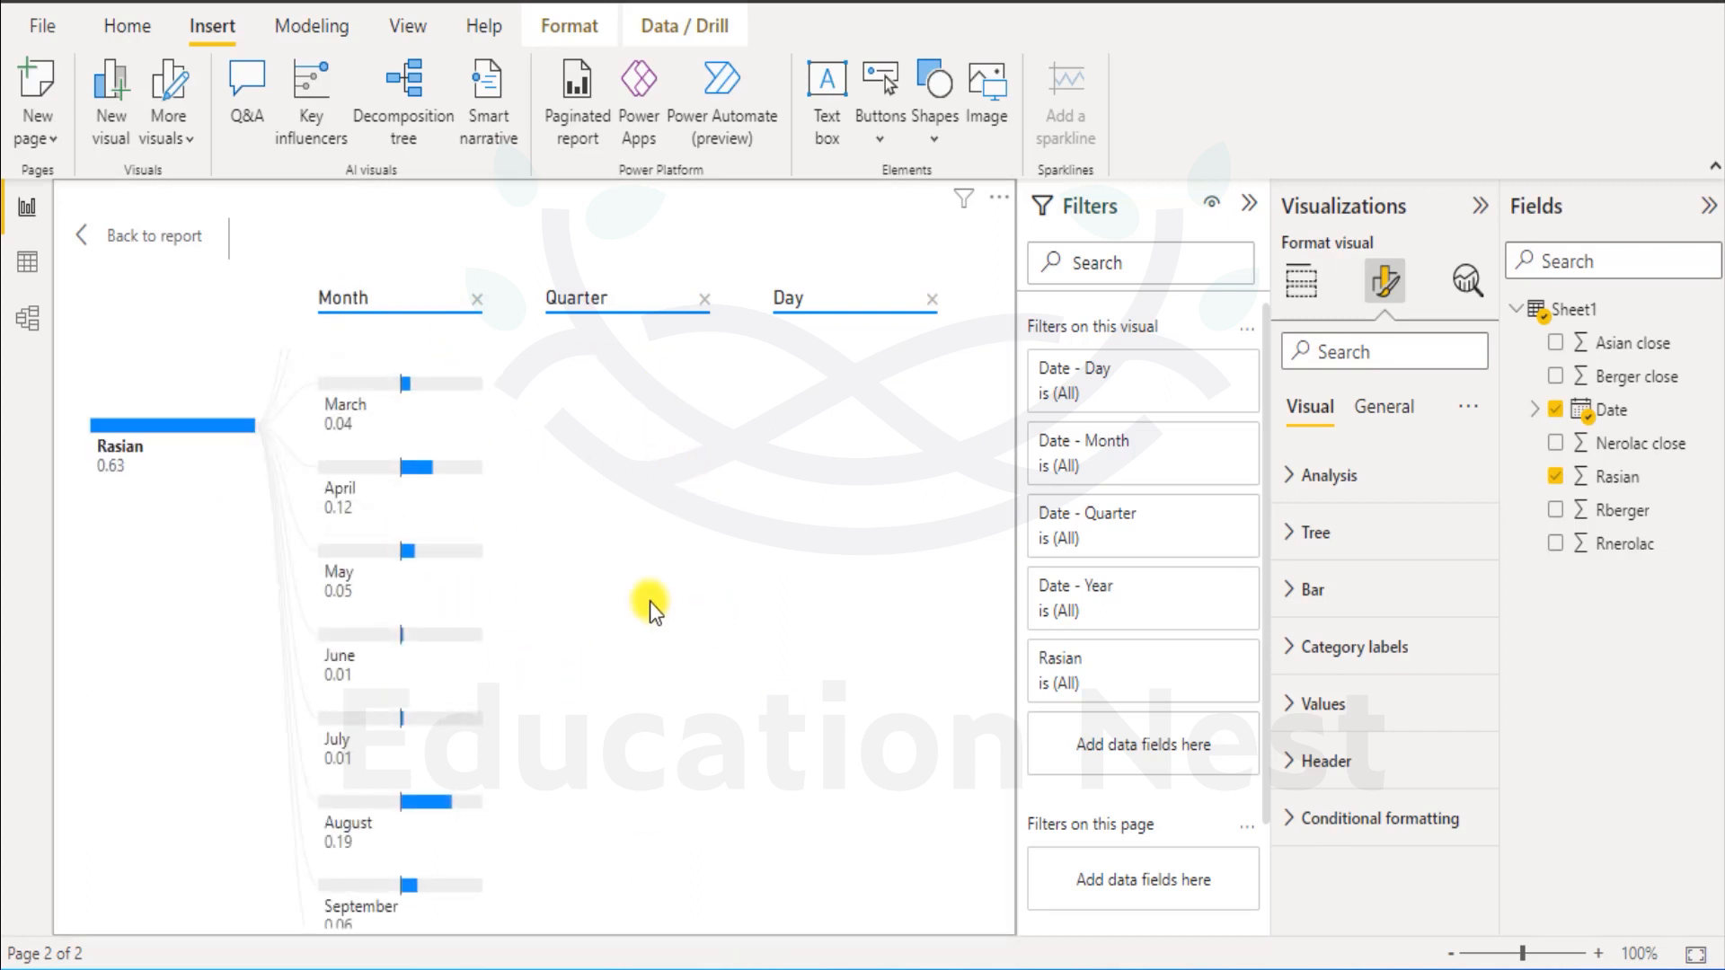
Drill the March branch through Qtr 1 to its days, and check the quarter under April, May, June and July.
left_click(420, 387)
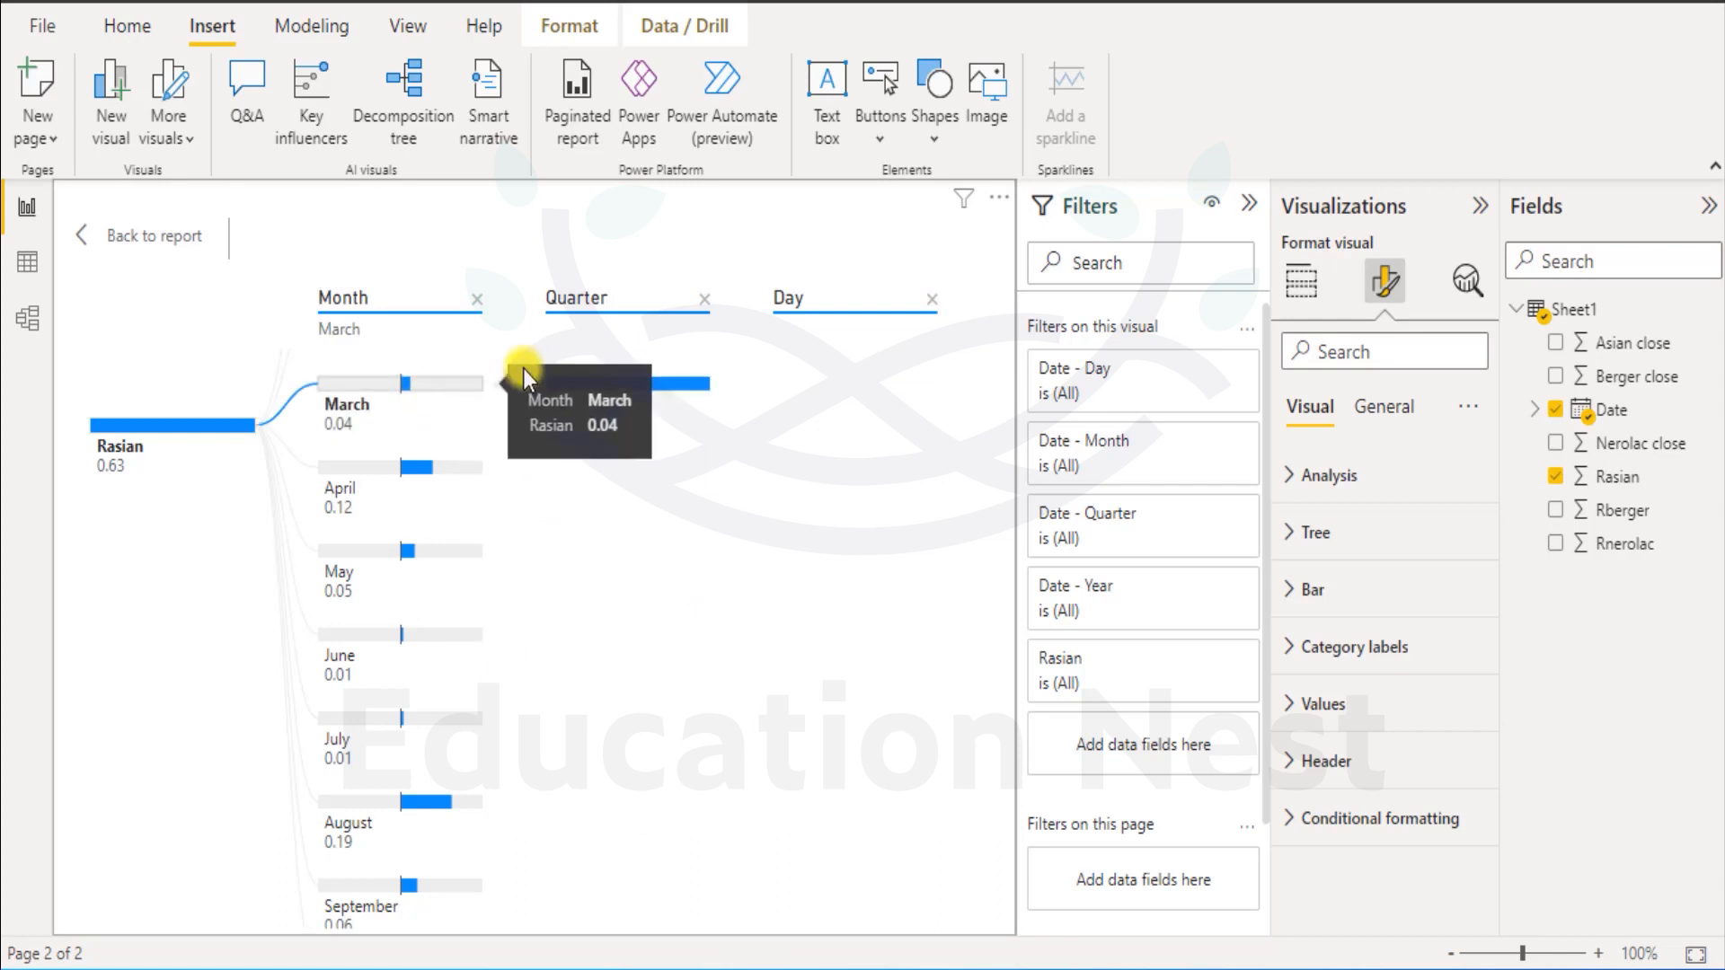
left_click(659, 400)
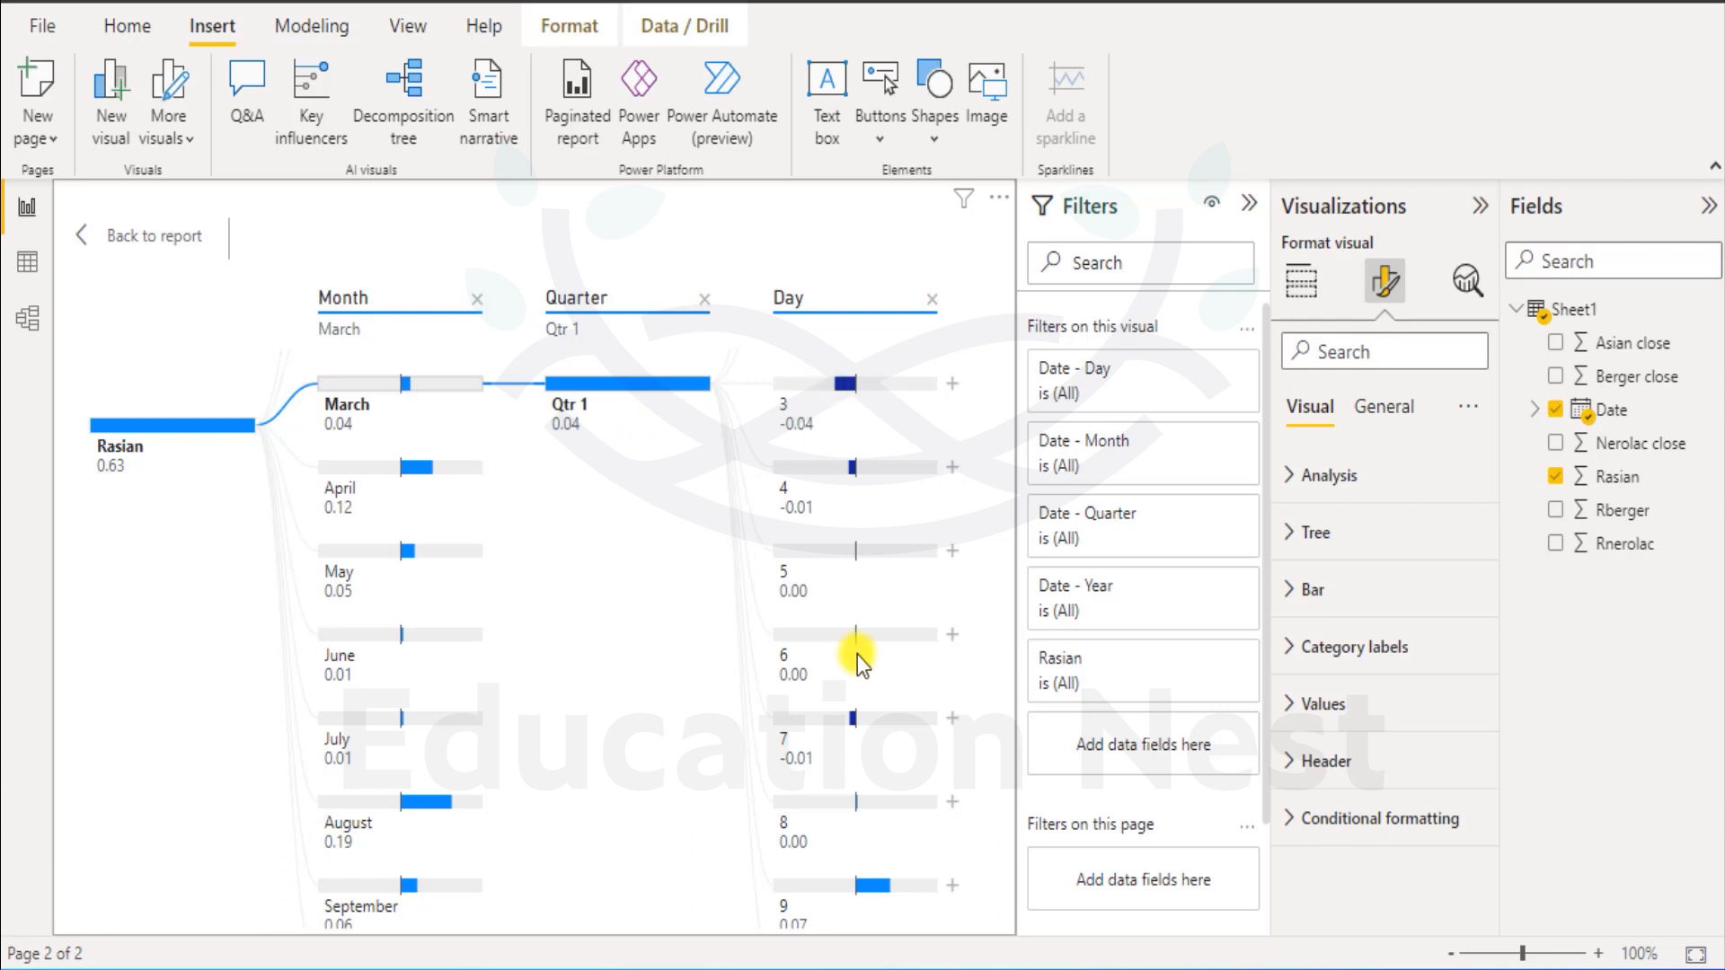
left_click(327, 489)
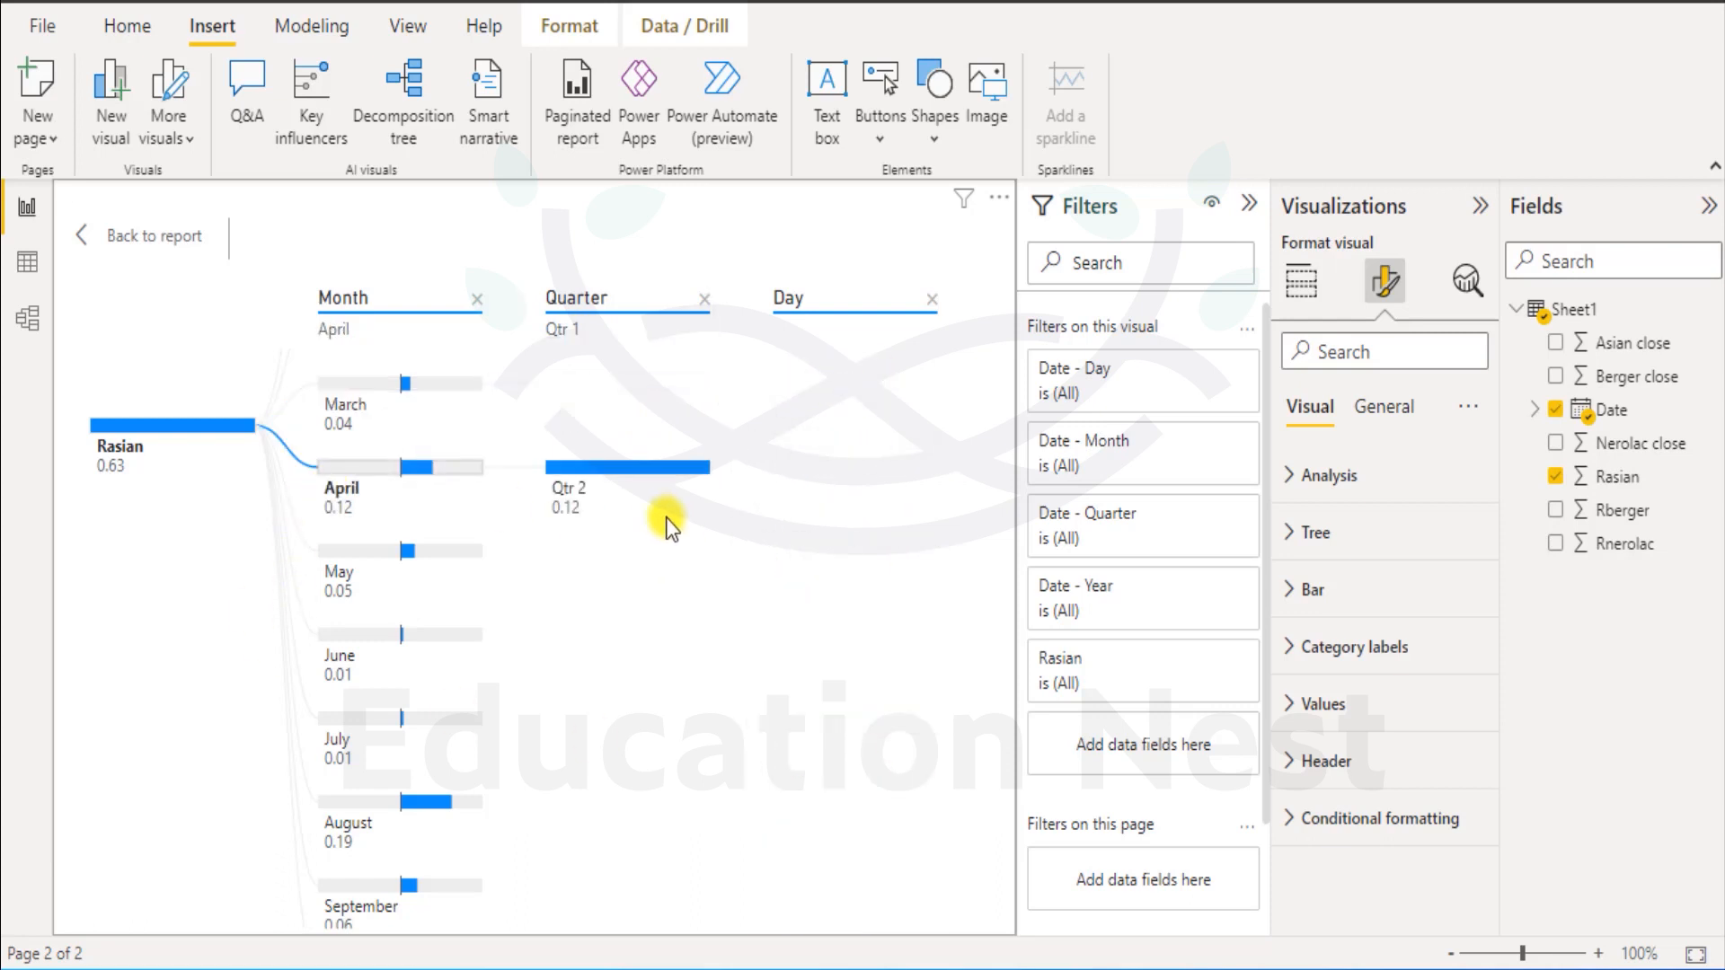
mouse_move(661, 476)
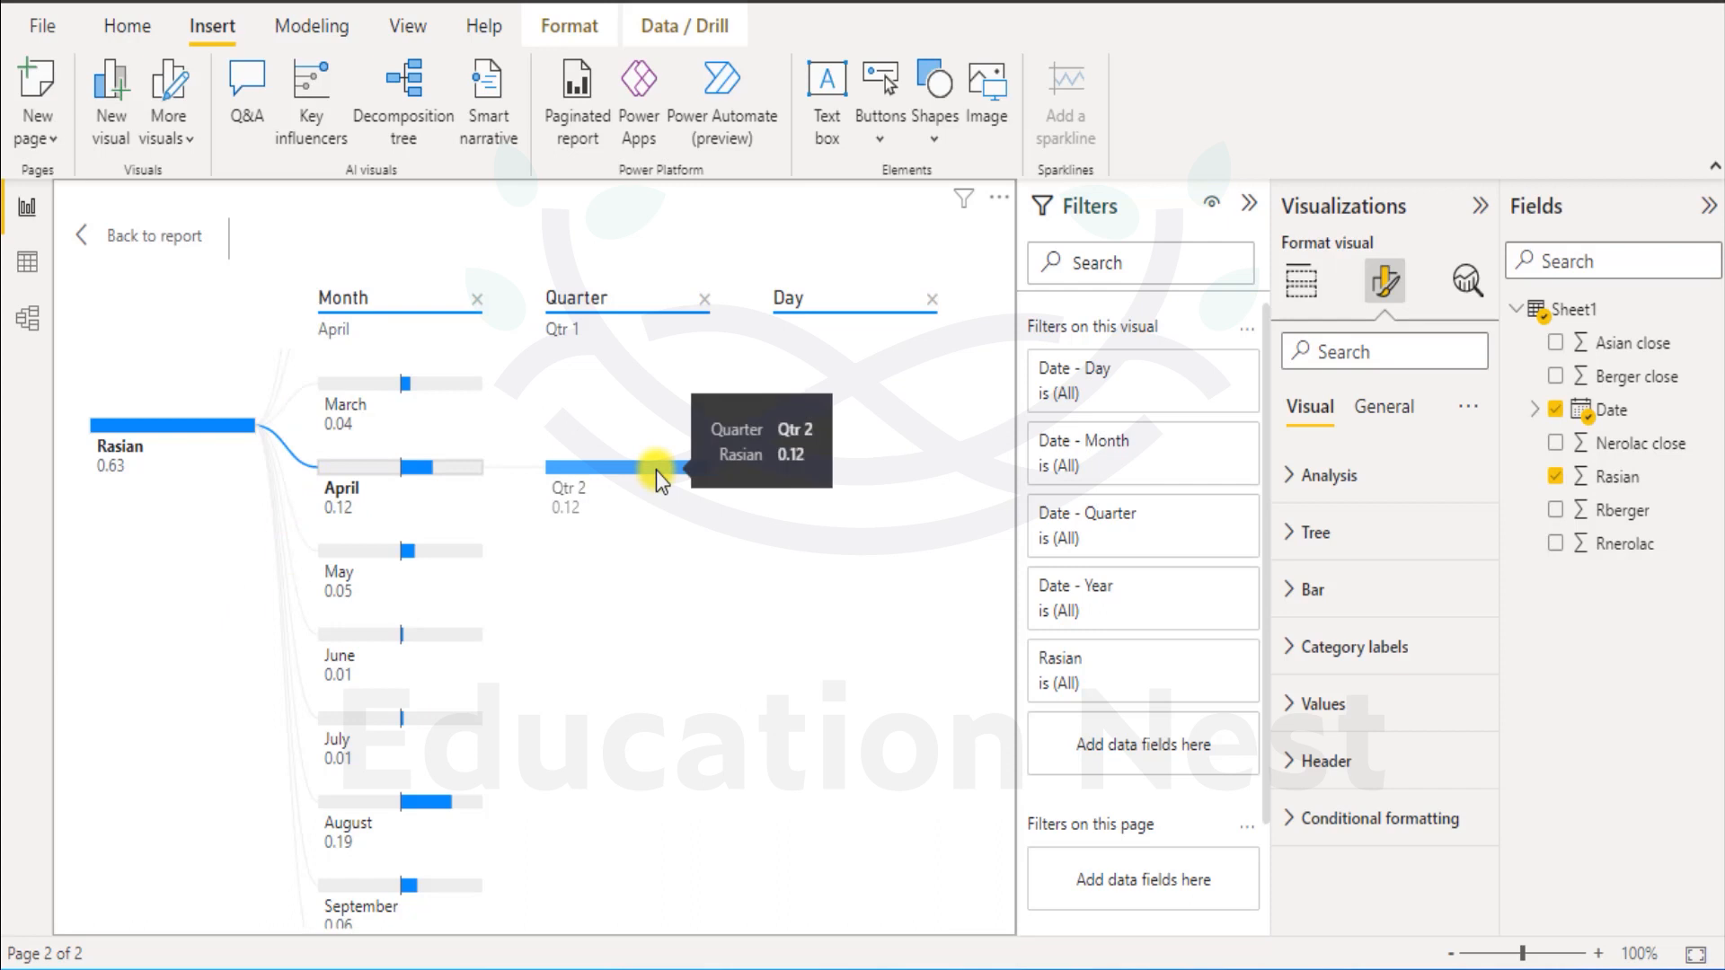
mouse_move(335, 584)
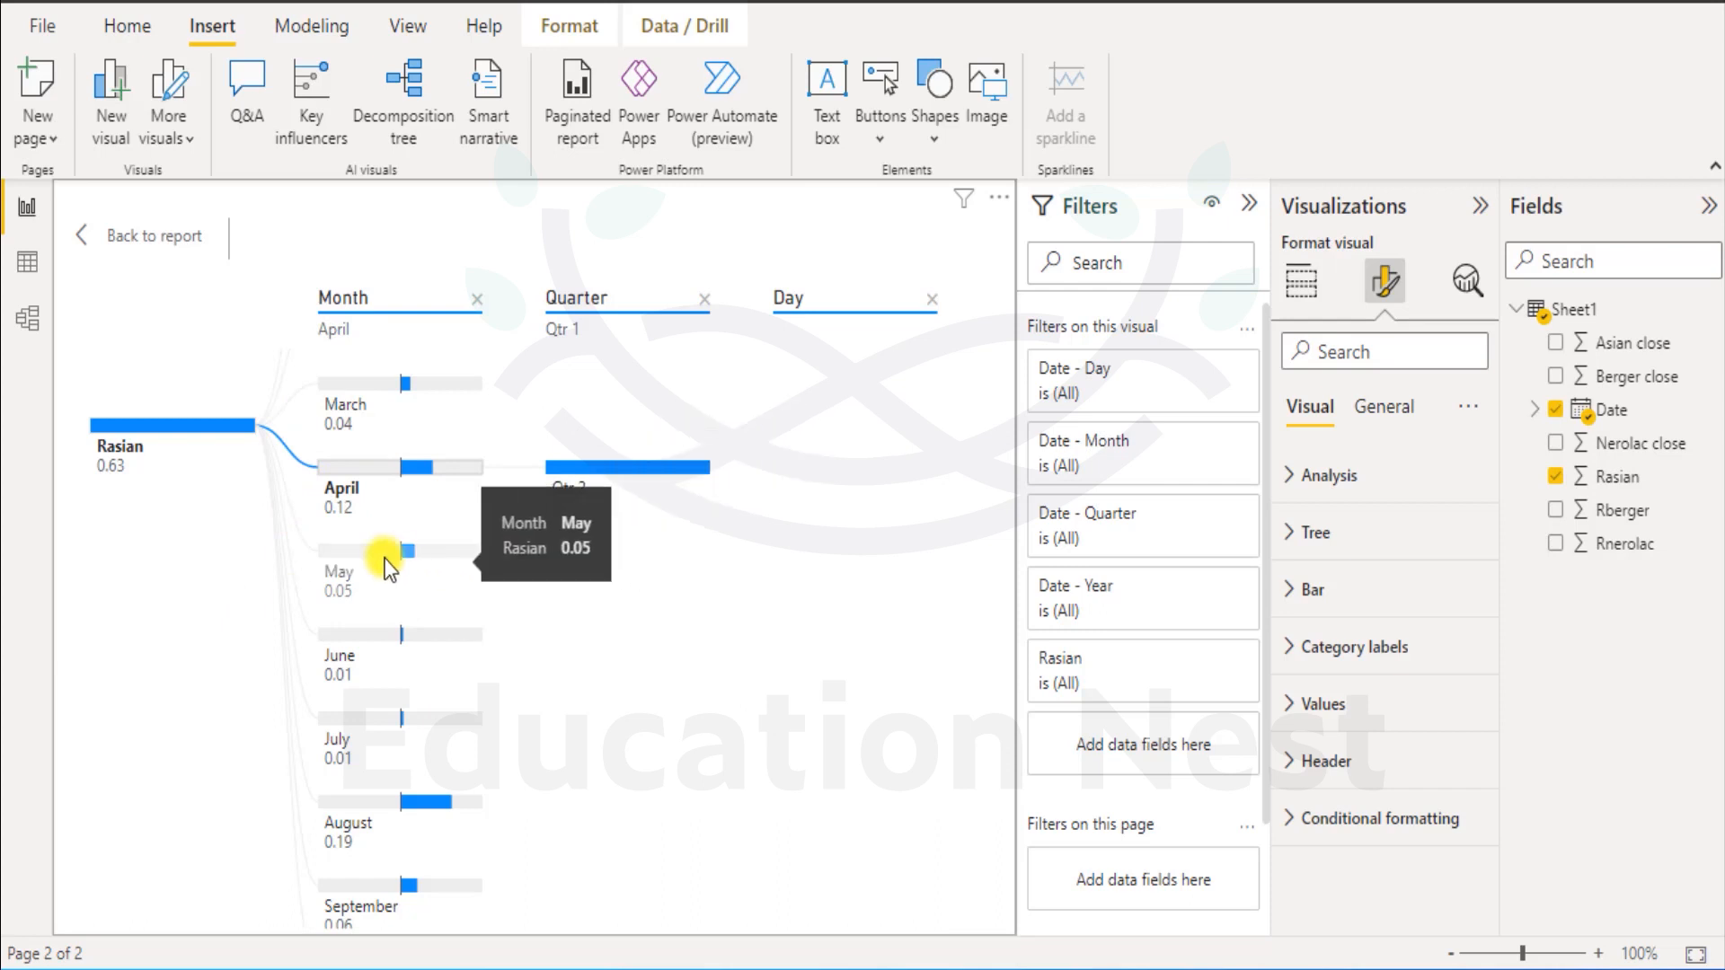
left_click(337, 581)
mouse_move(611, 553)
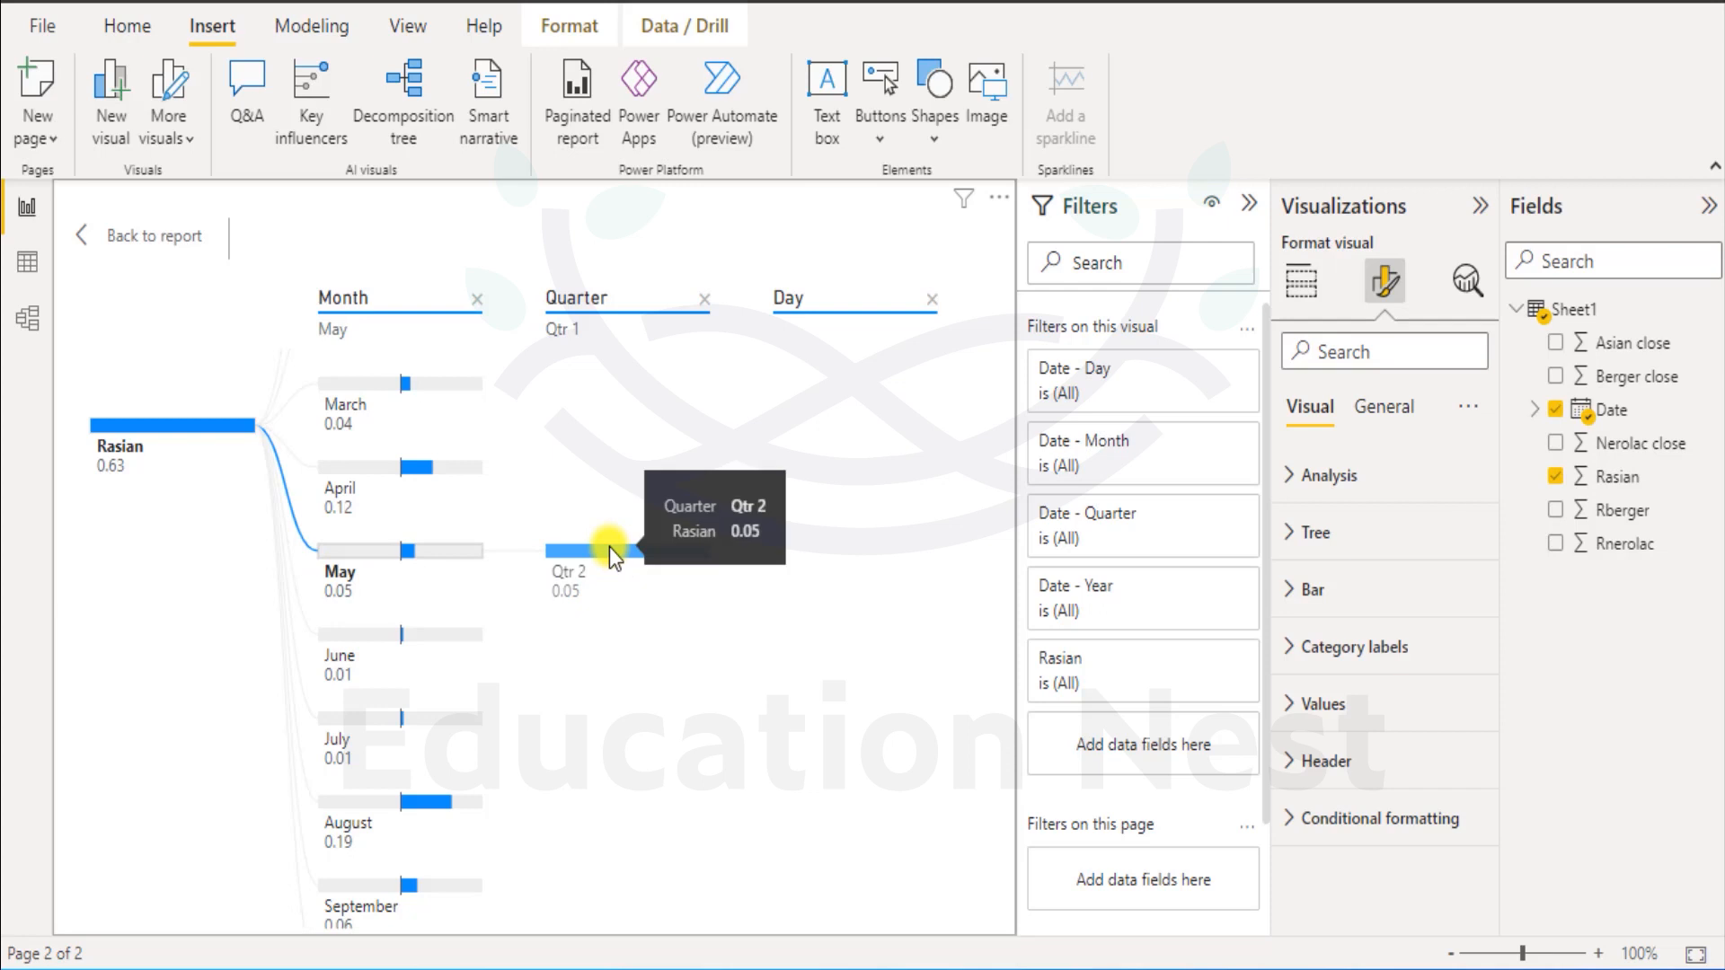
left_click(339, 660)
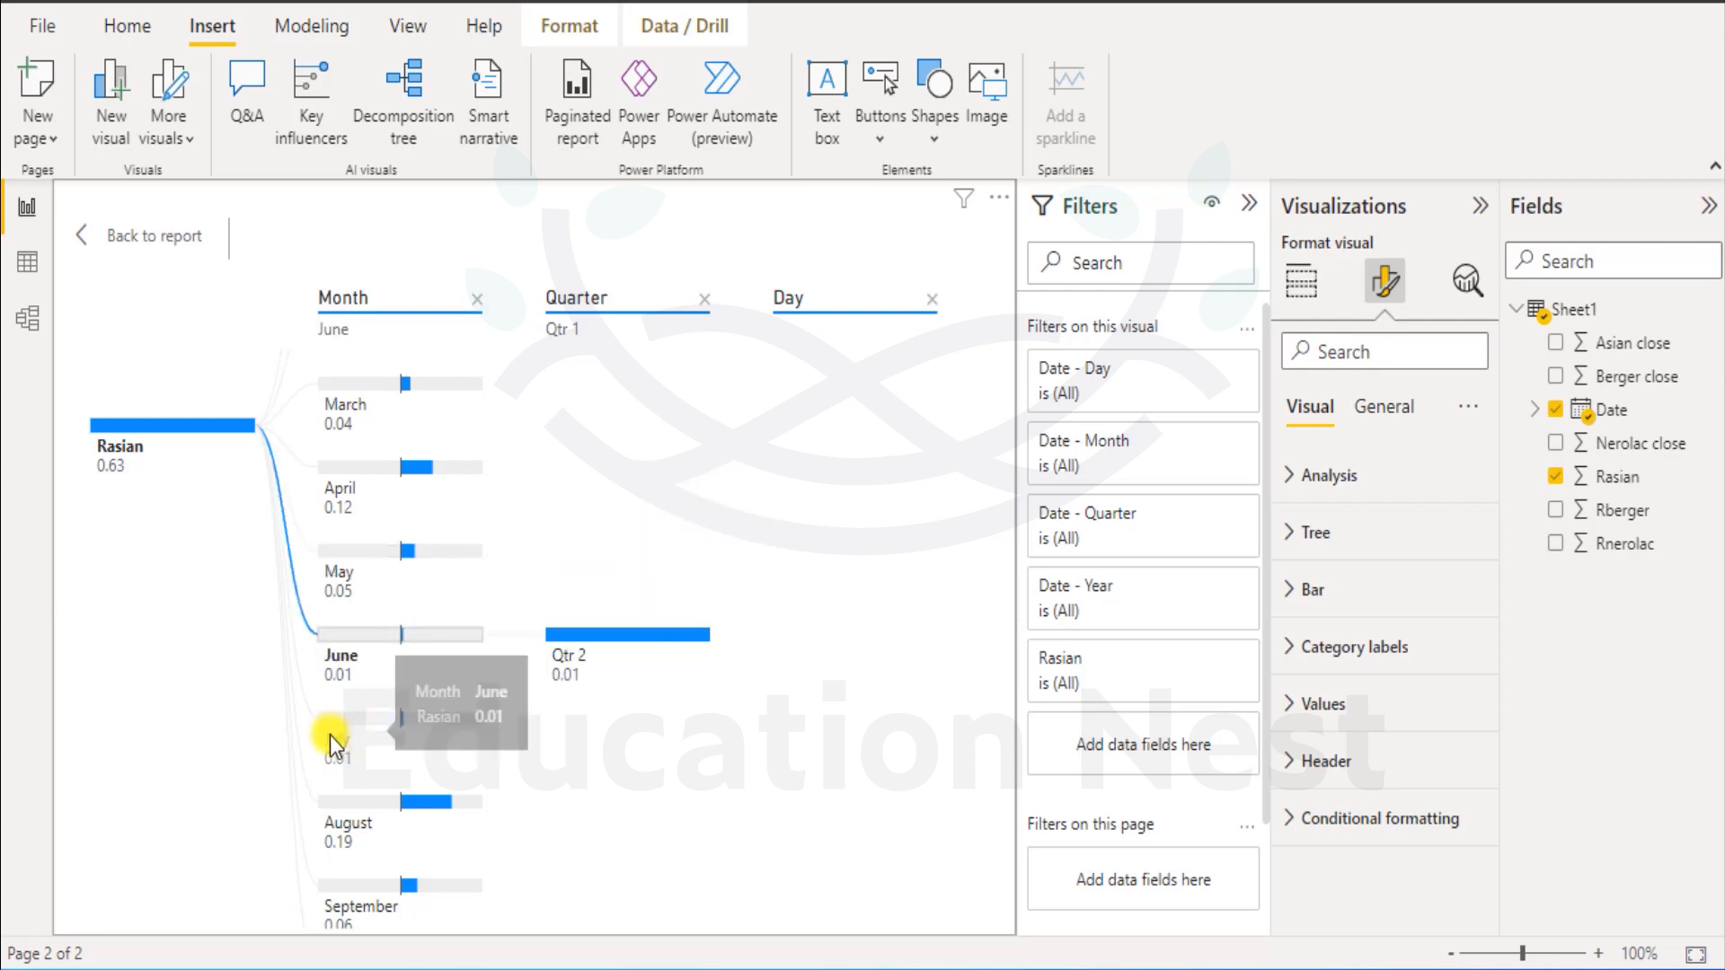
mouse_move(331, 741)
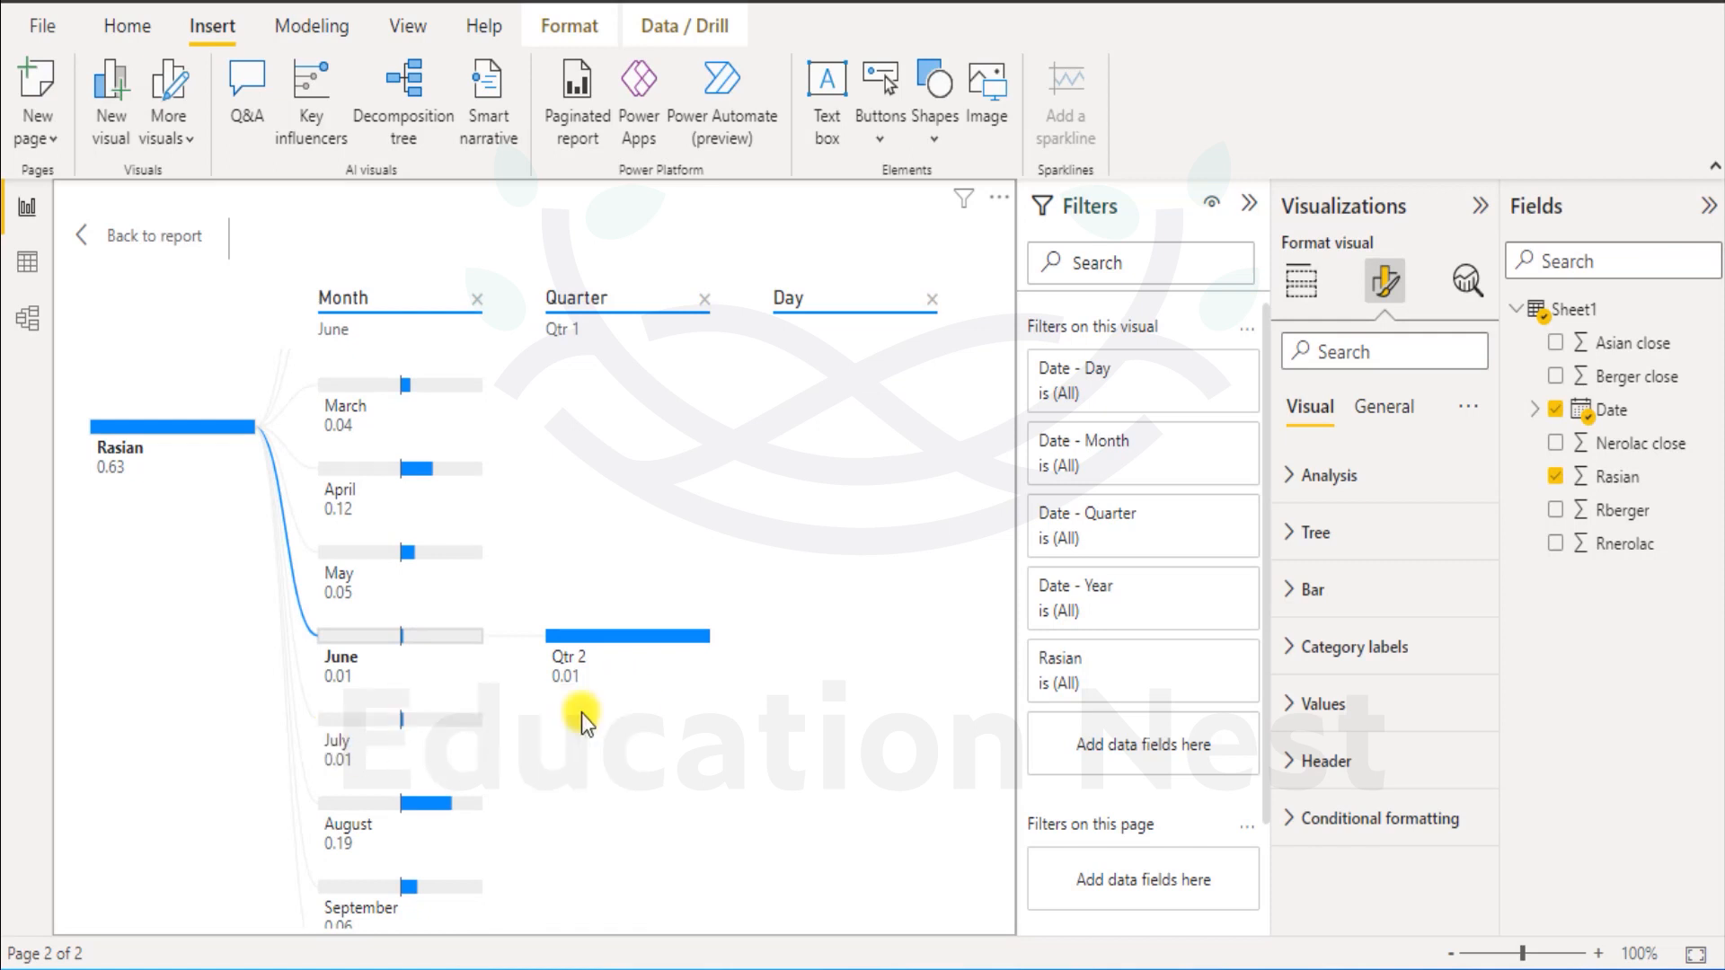
left_click(339, 753)
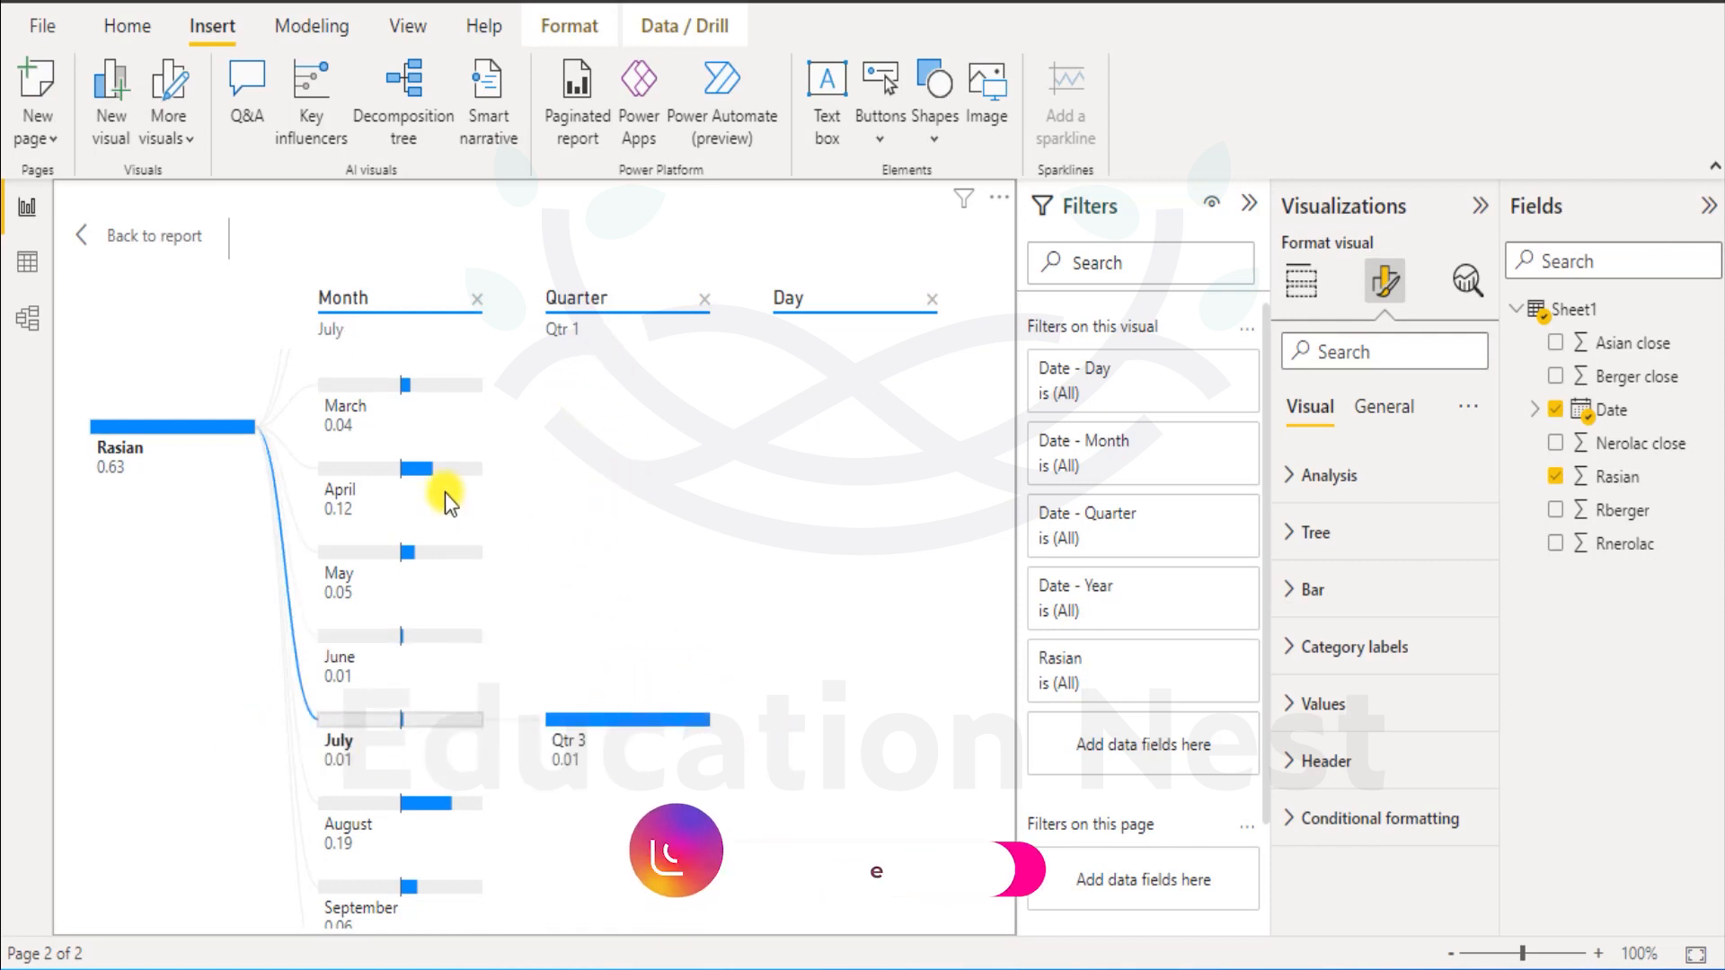
Switch the month branch to September and on to October, and expand October's Qtr 4 branch by Day.
mouse_move(400, 403)
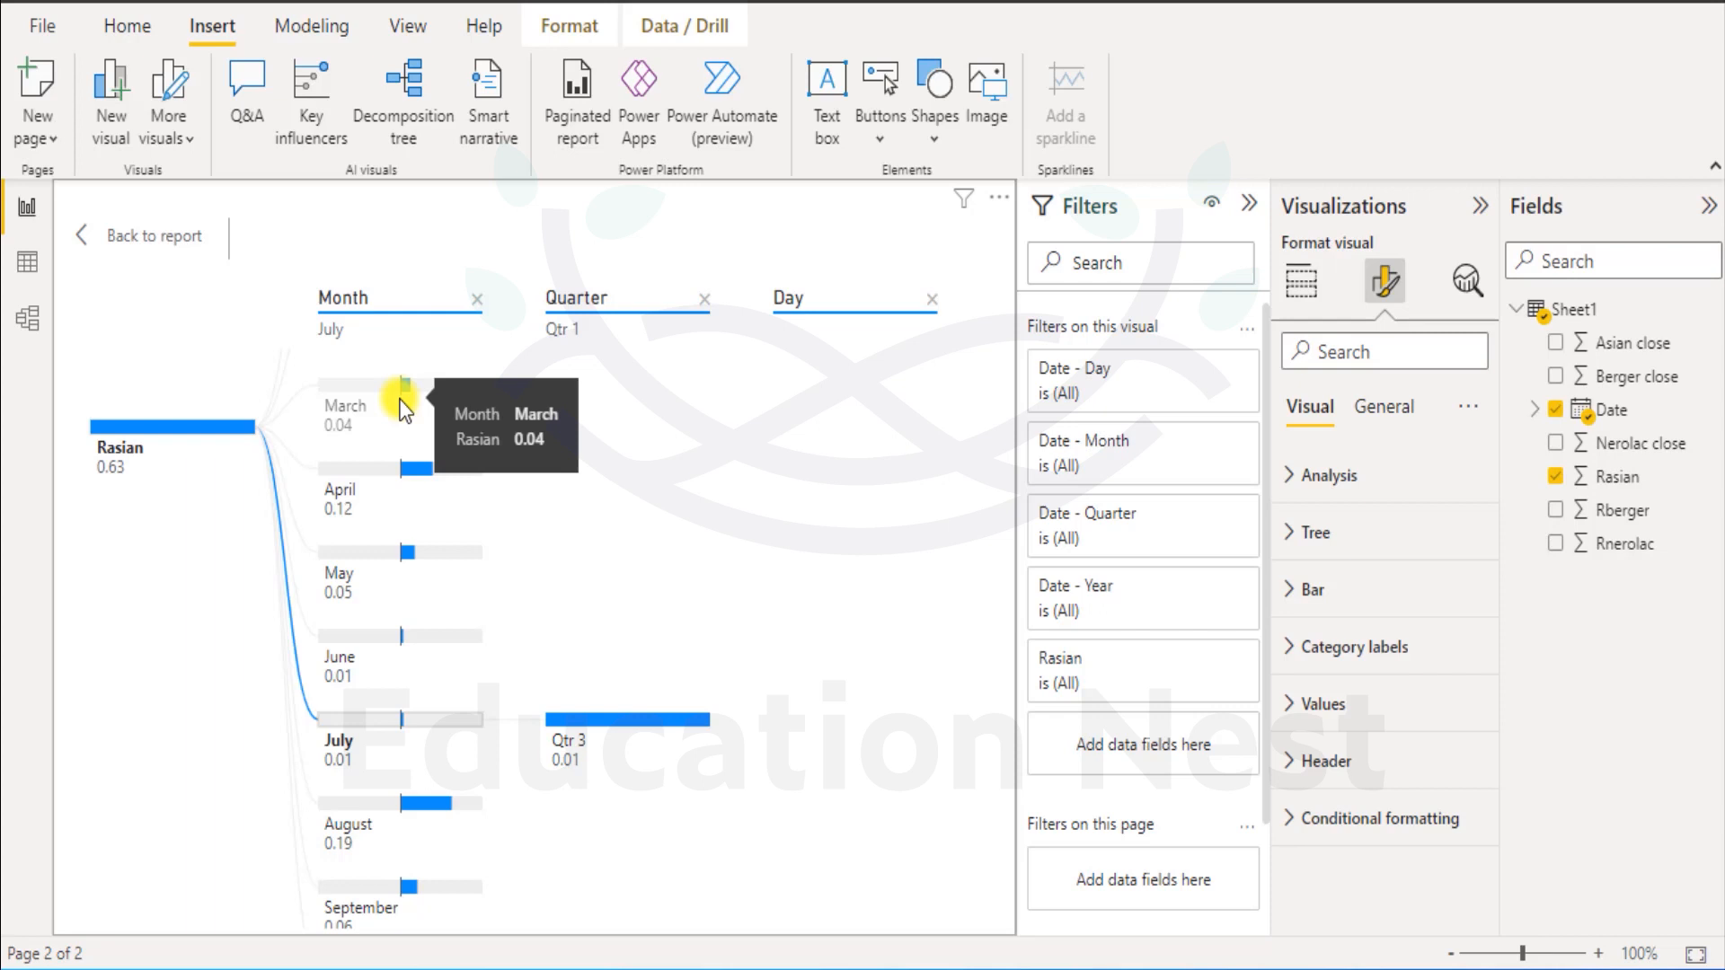
left_click(362, 890)
scroll(362, 889, "down", 1)
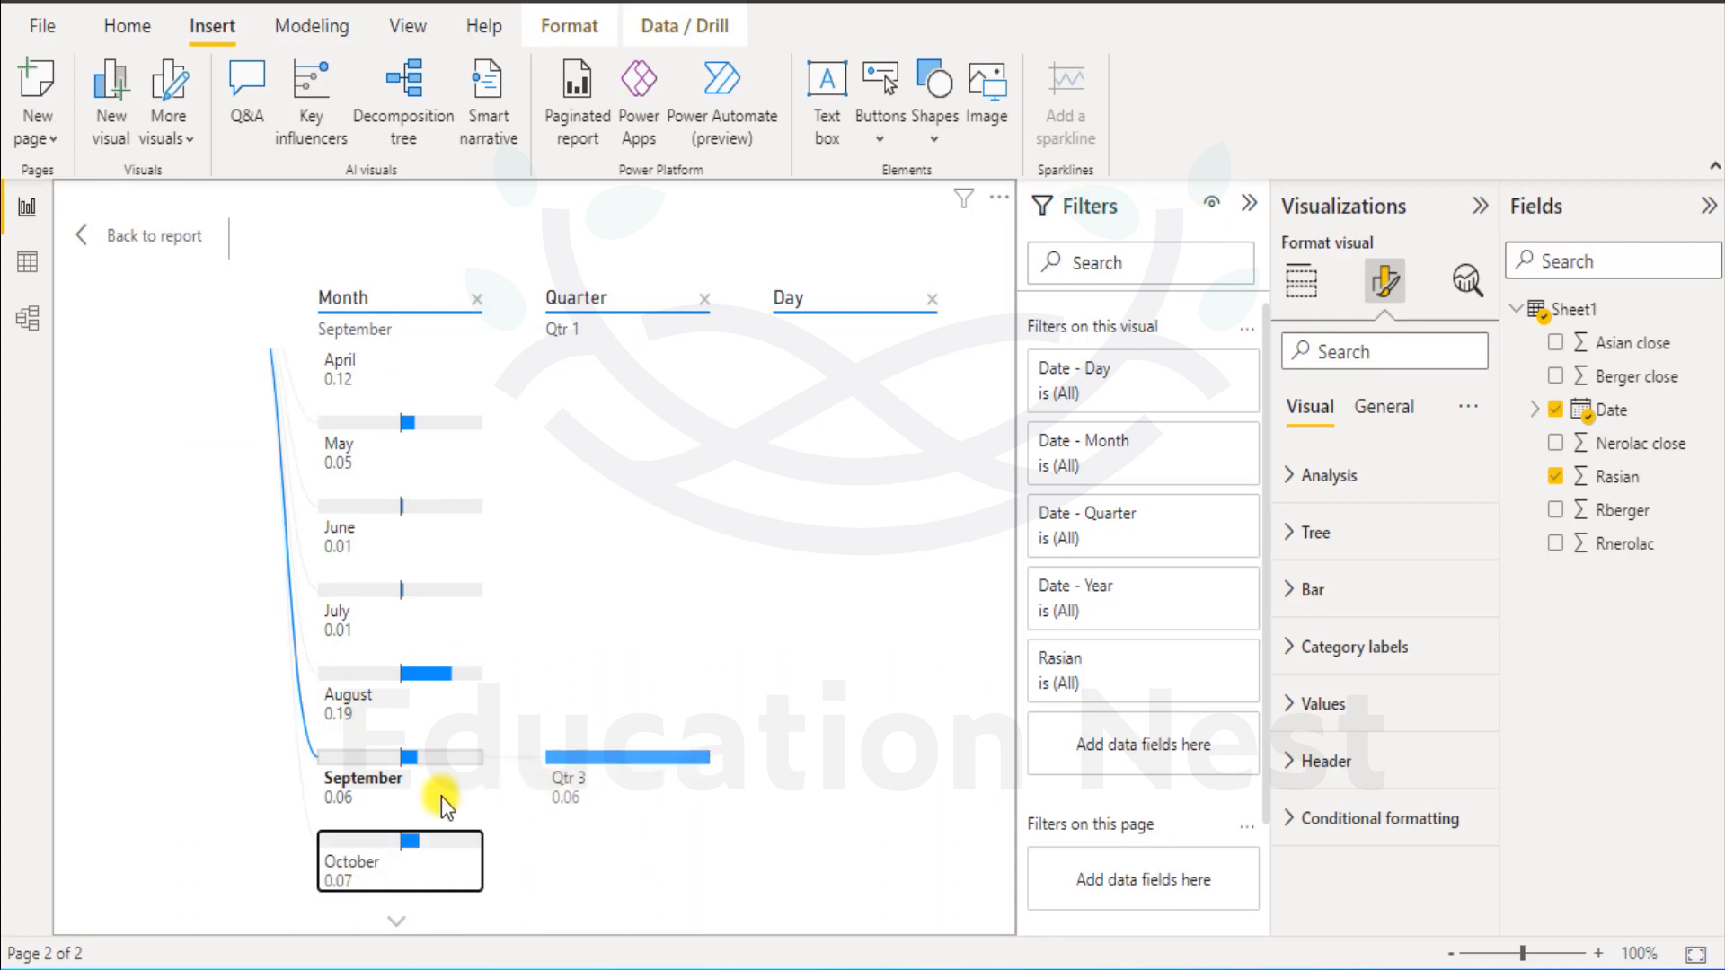
left_click(352, 859)
left_click(618, 853)
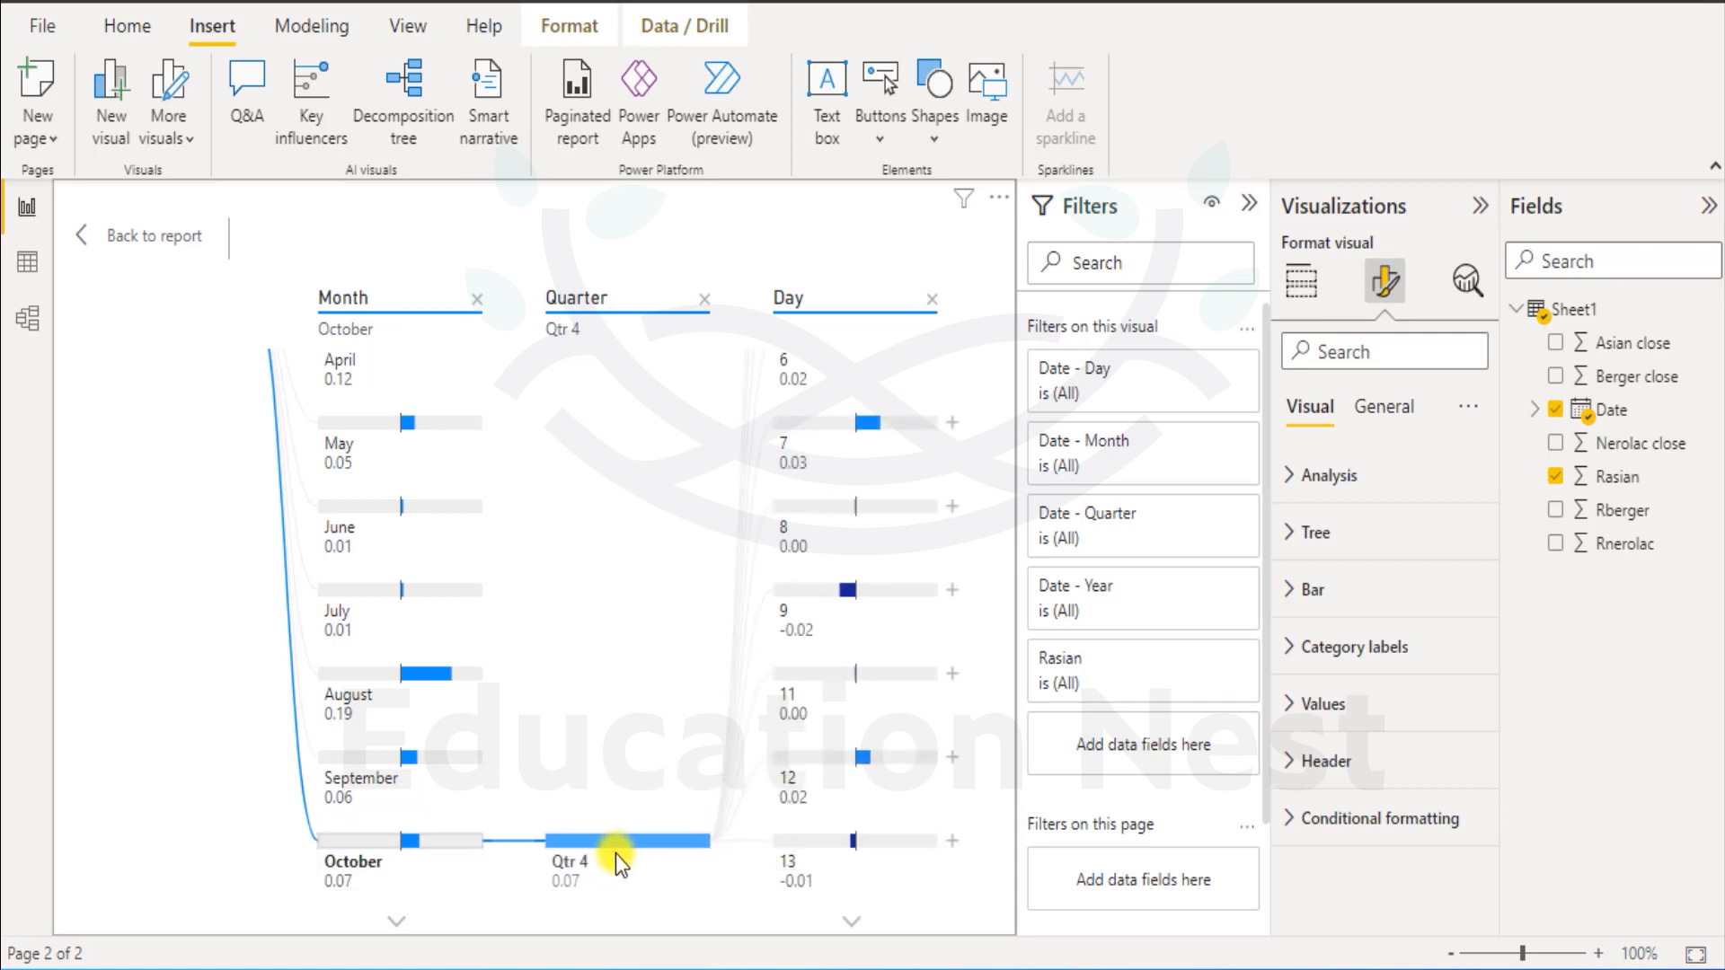
mouse_move(616, 858)
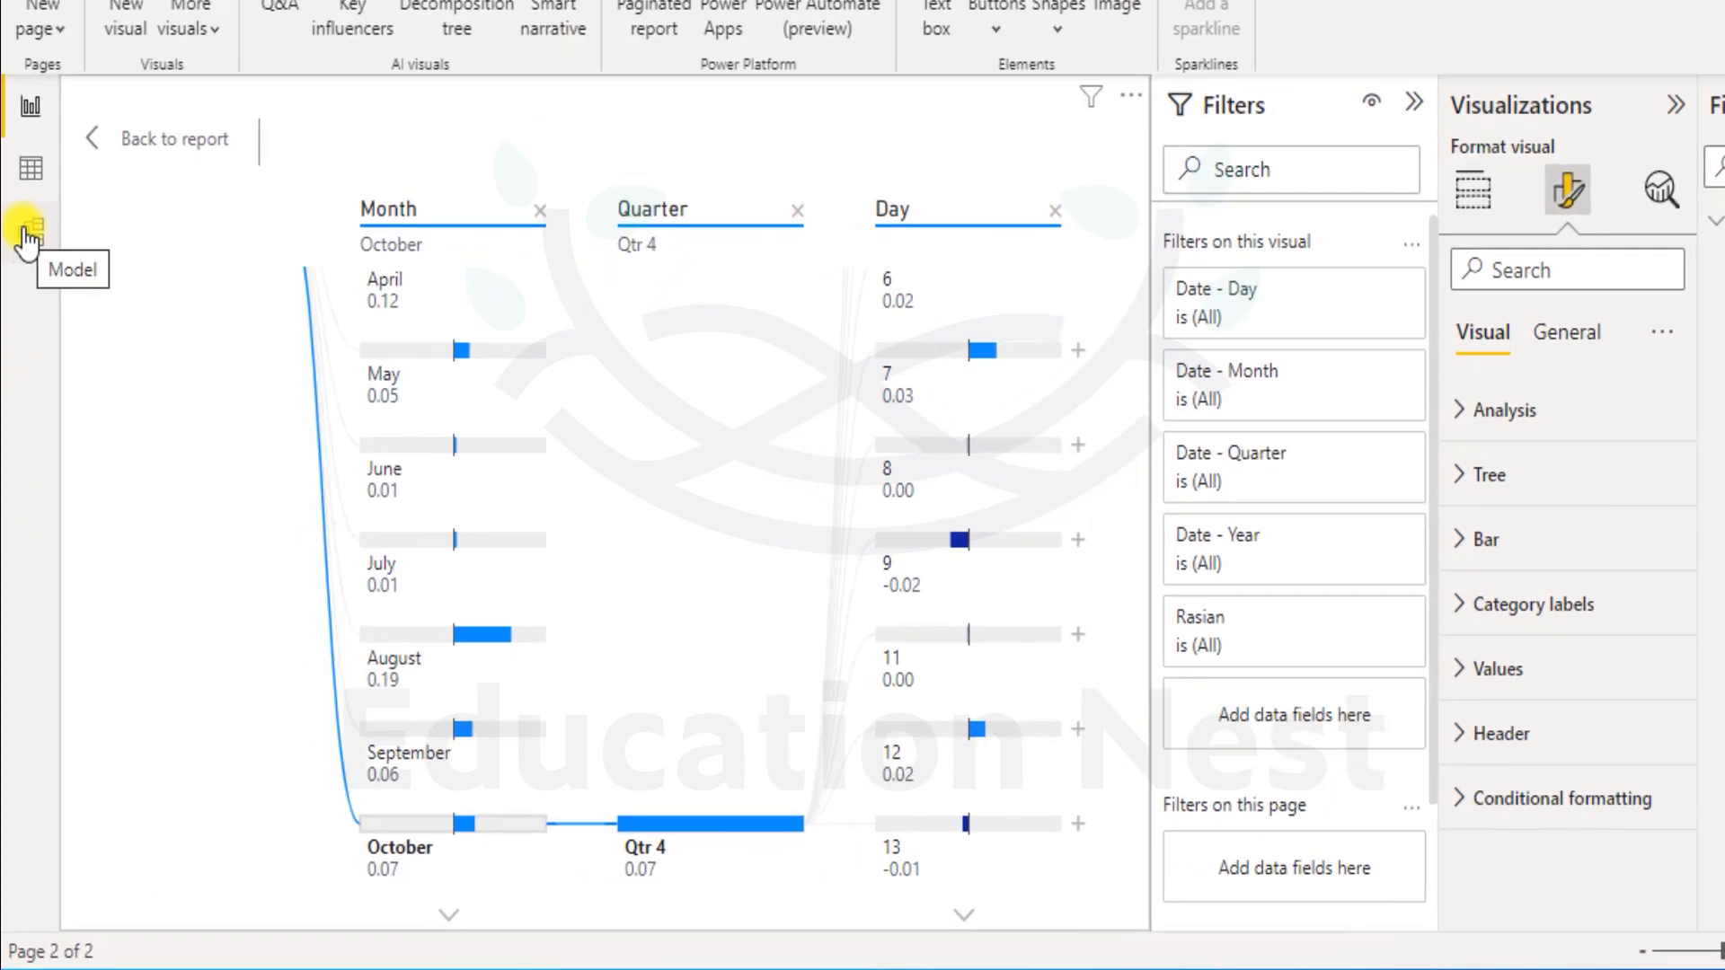
Review the Sheet1 table in the Model and Data views, and return to the decomposition tree in the Report view.
left_click(29, 190)
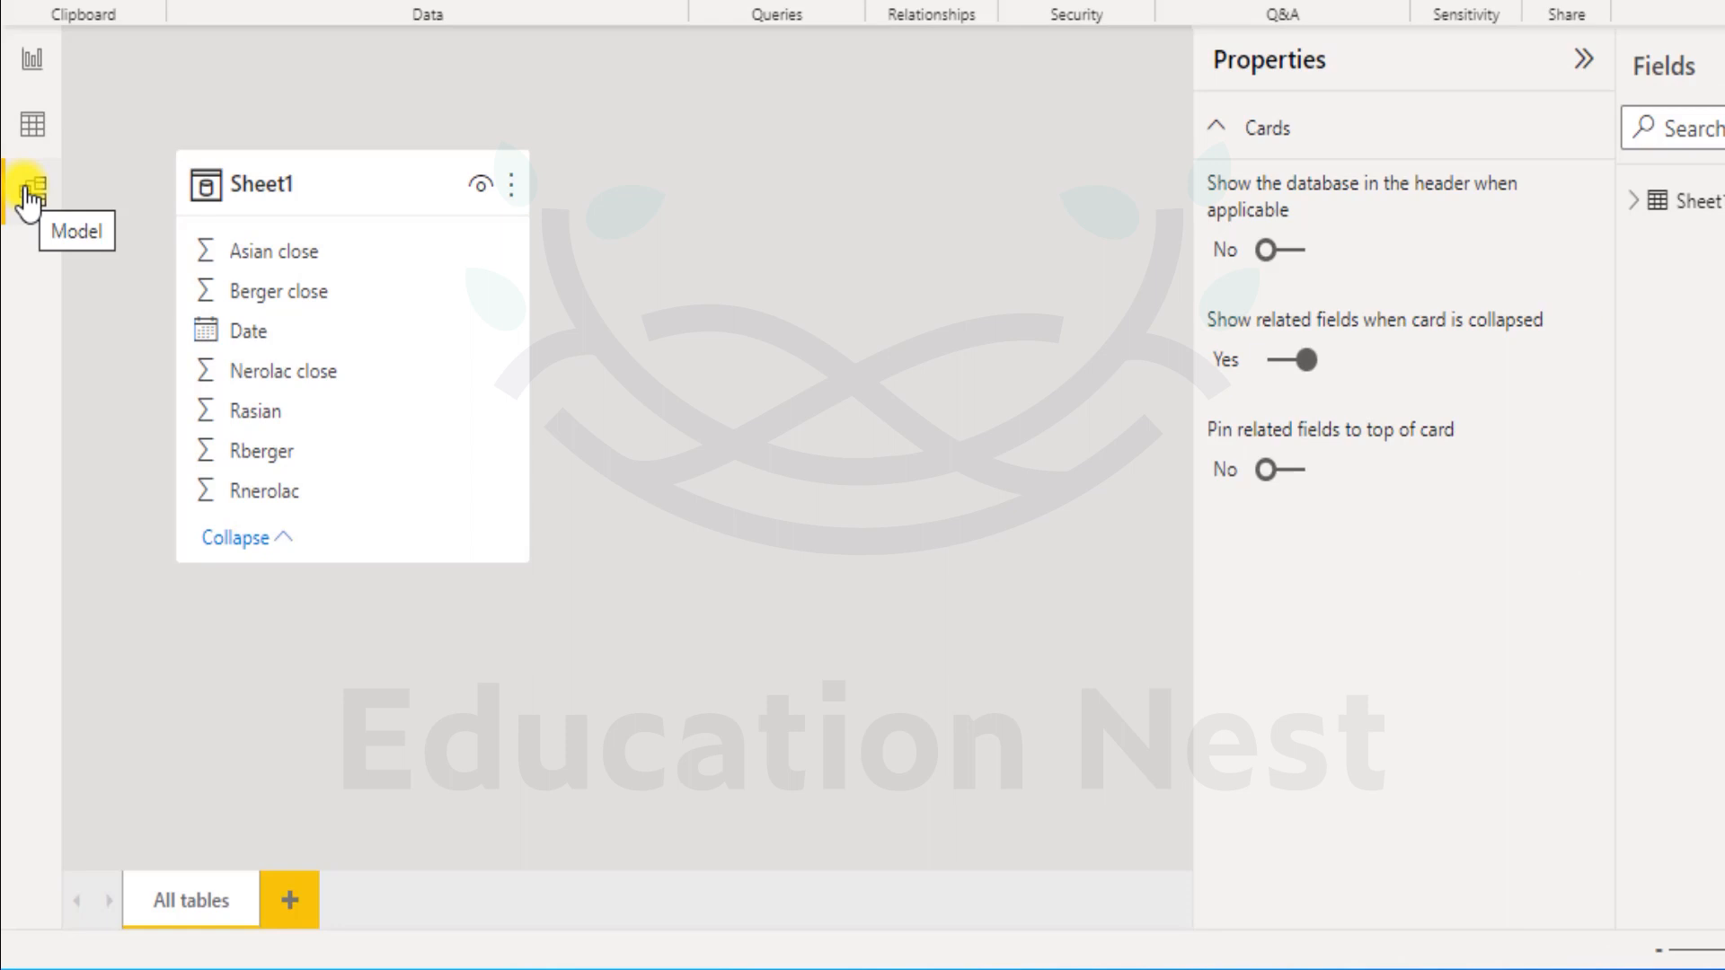
left_click(33, 135)
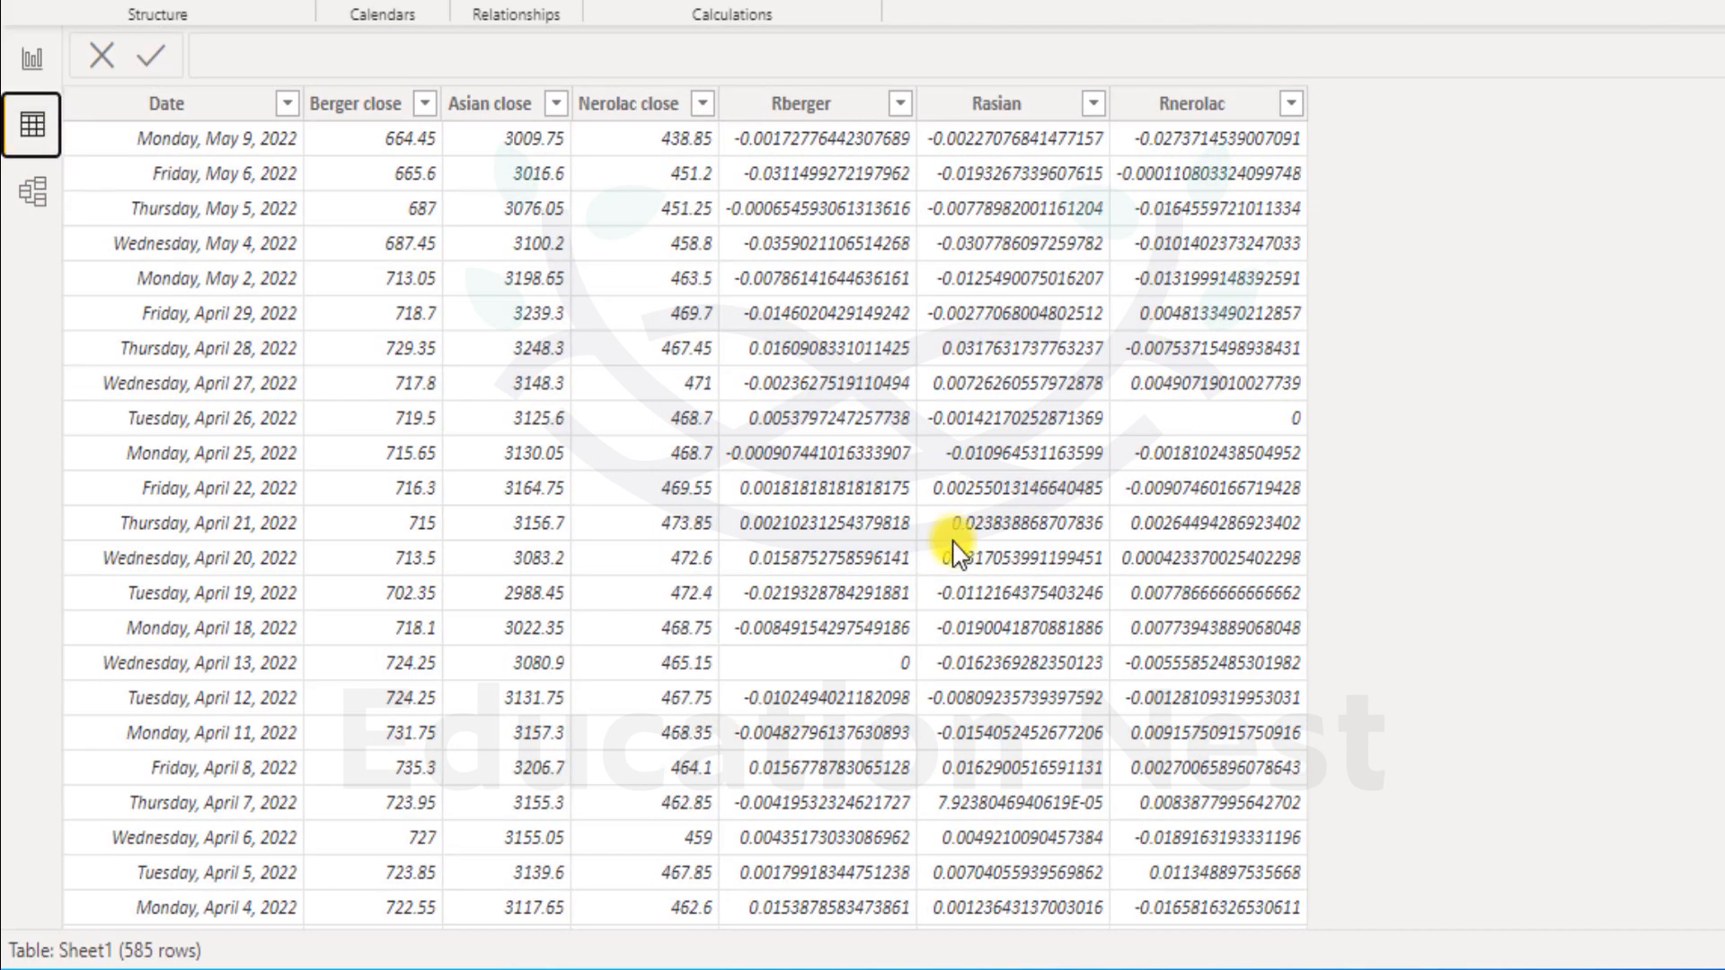
left_click(34, 57)
mouse_move(1040, 541)
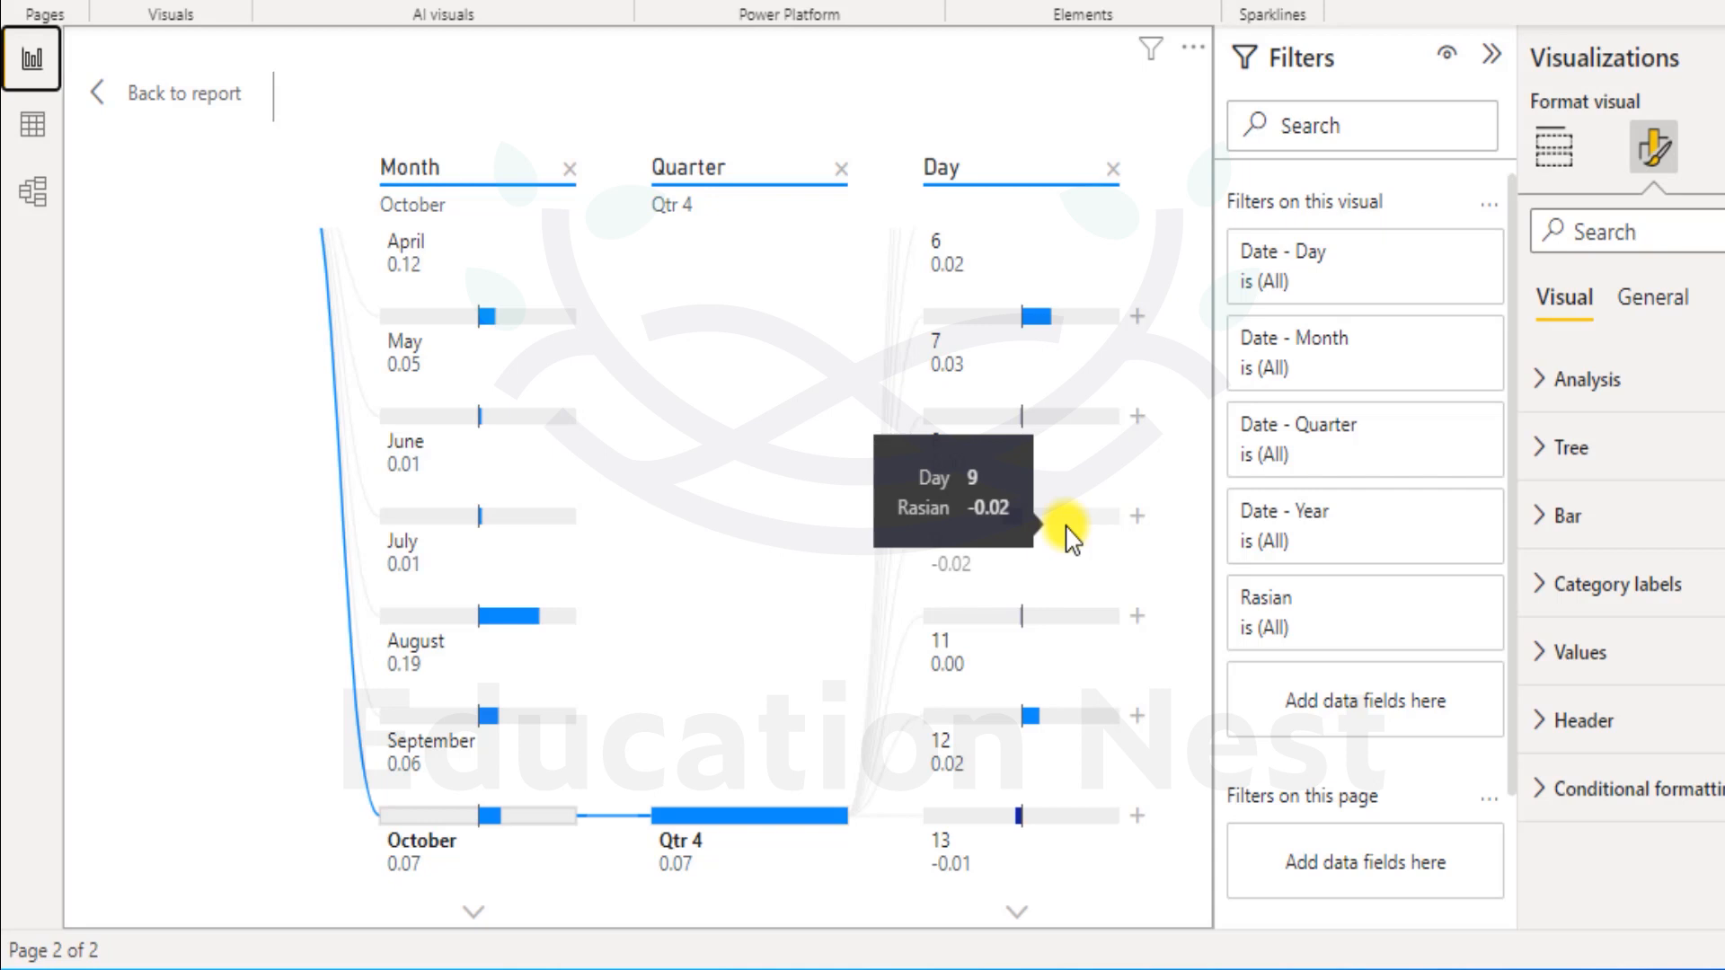
left_click(162, 97)
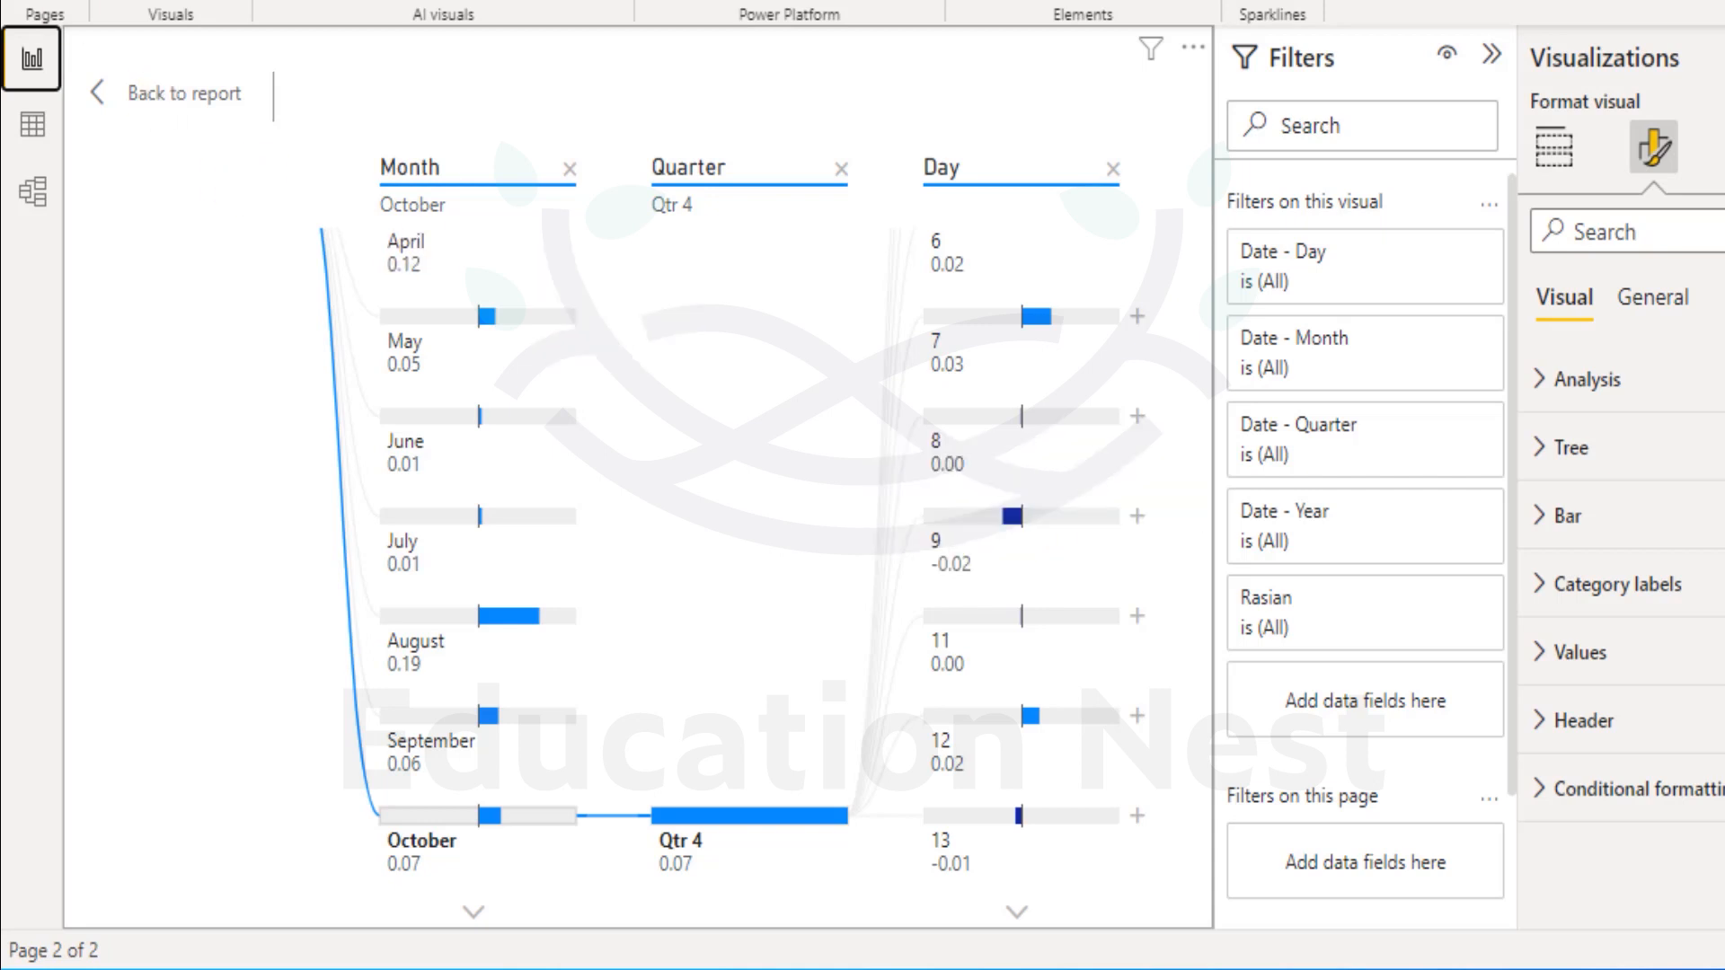
Start saving the report as a Power BI file and enter the name "Working with AI - decomposition tree".
key("ctrl+s")
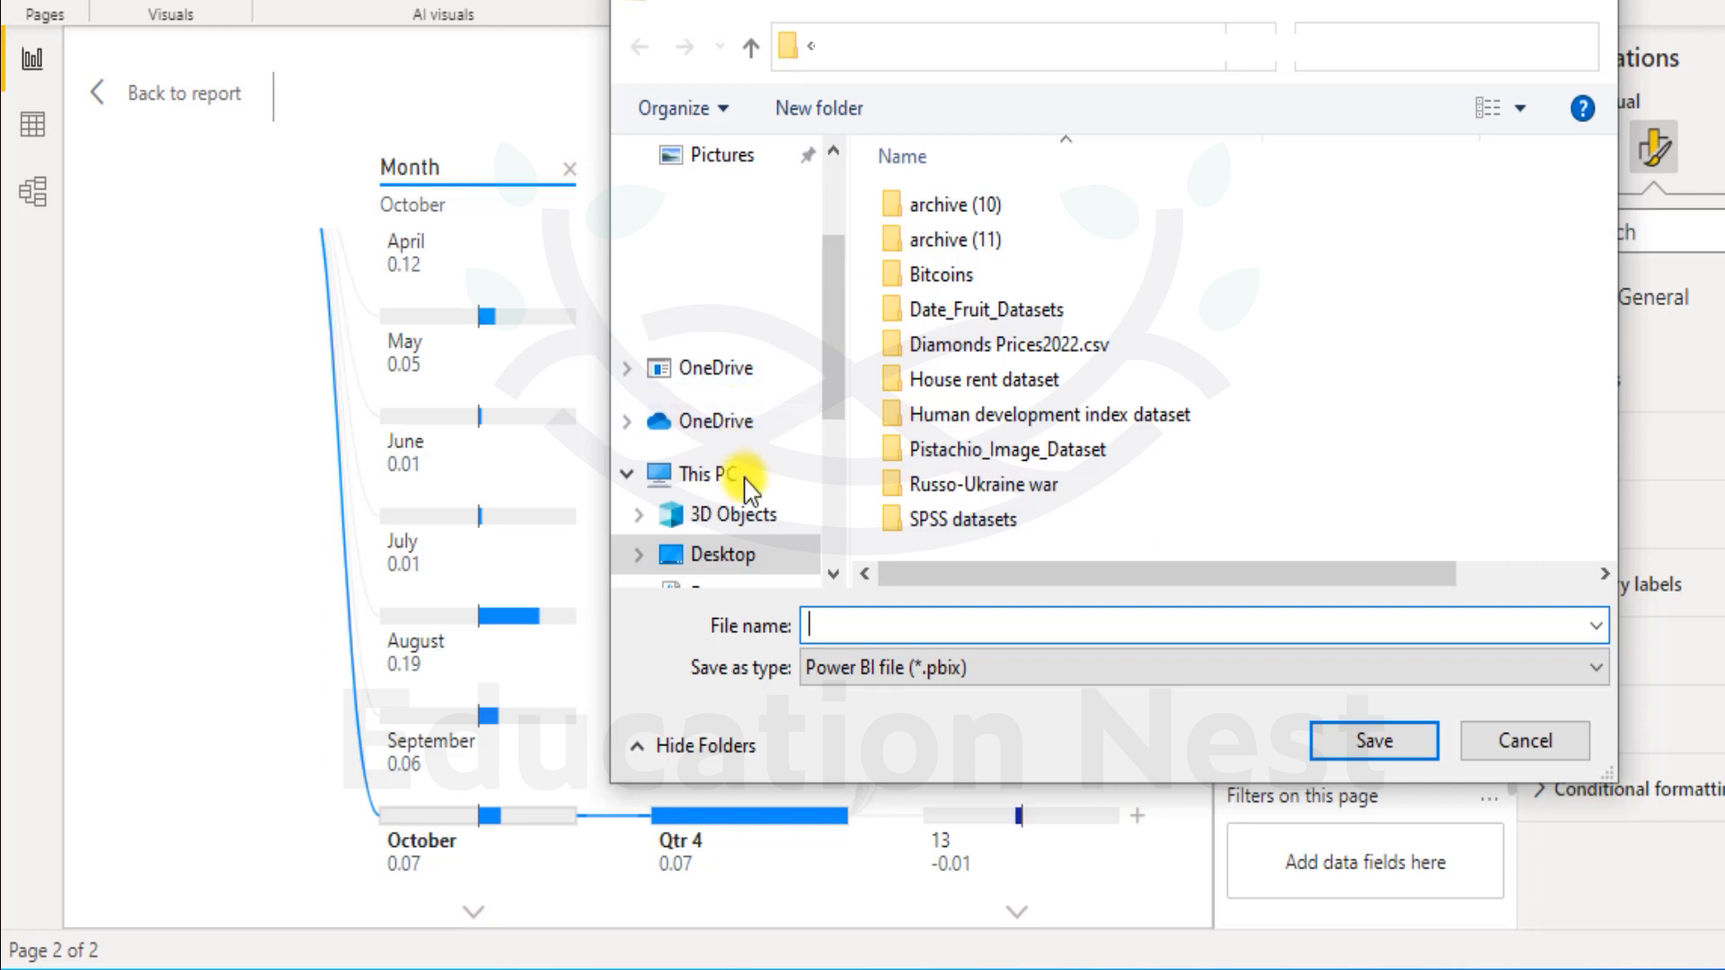
left_click(757, 550)
left_click(1010, 624)
type("S")
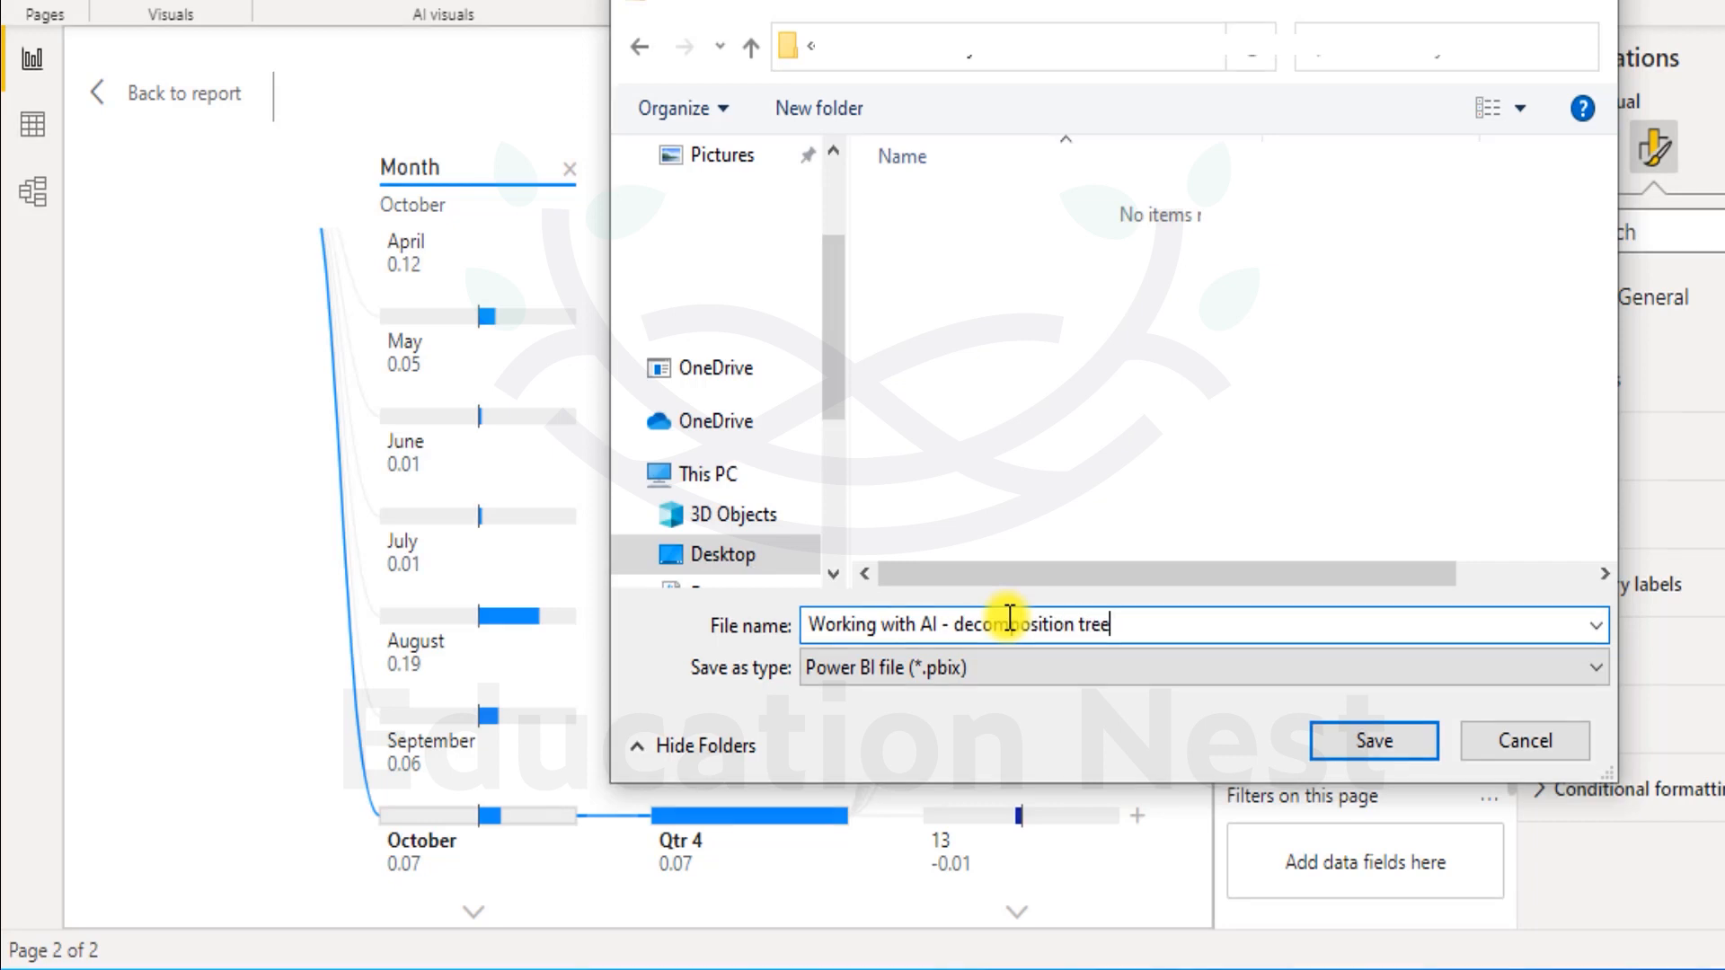
Shorten the file name to "Working with AI -" and save the report.
key("ctrl+a")
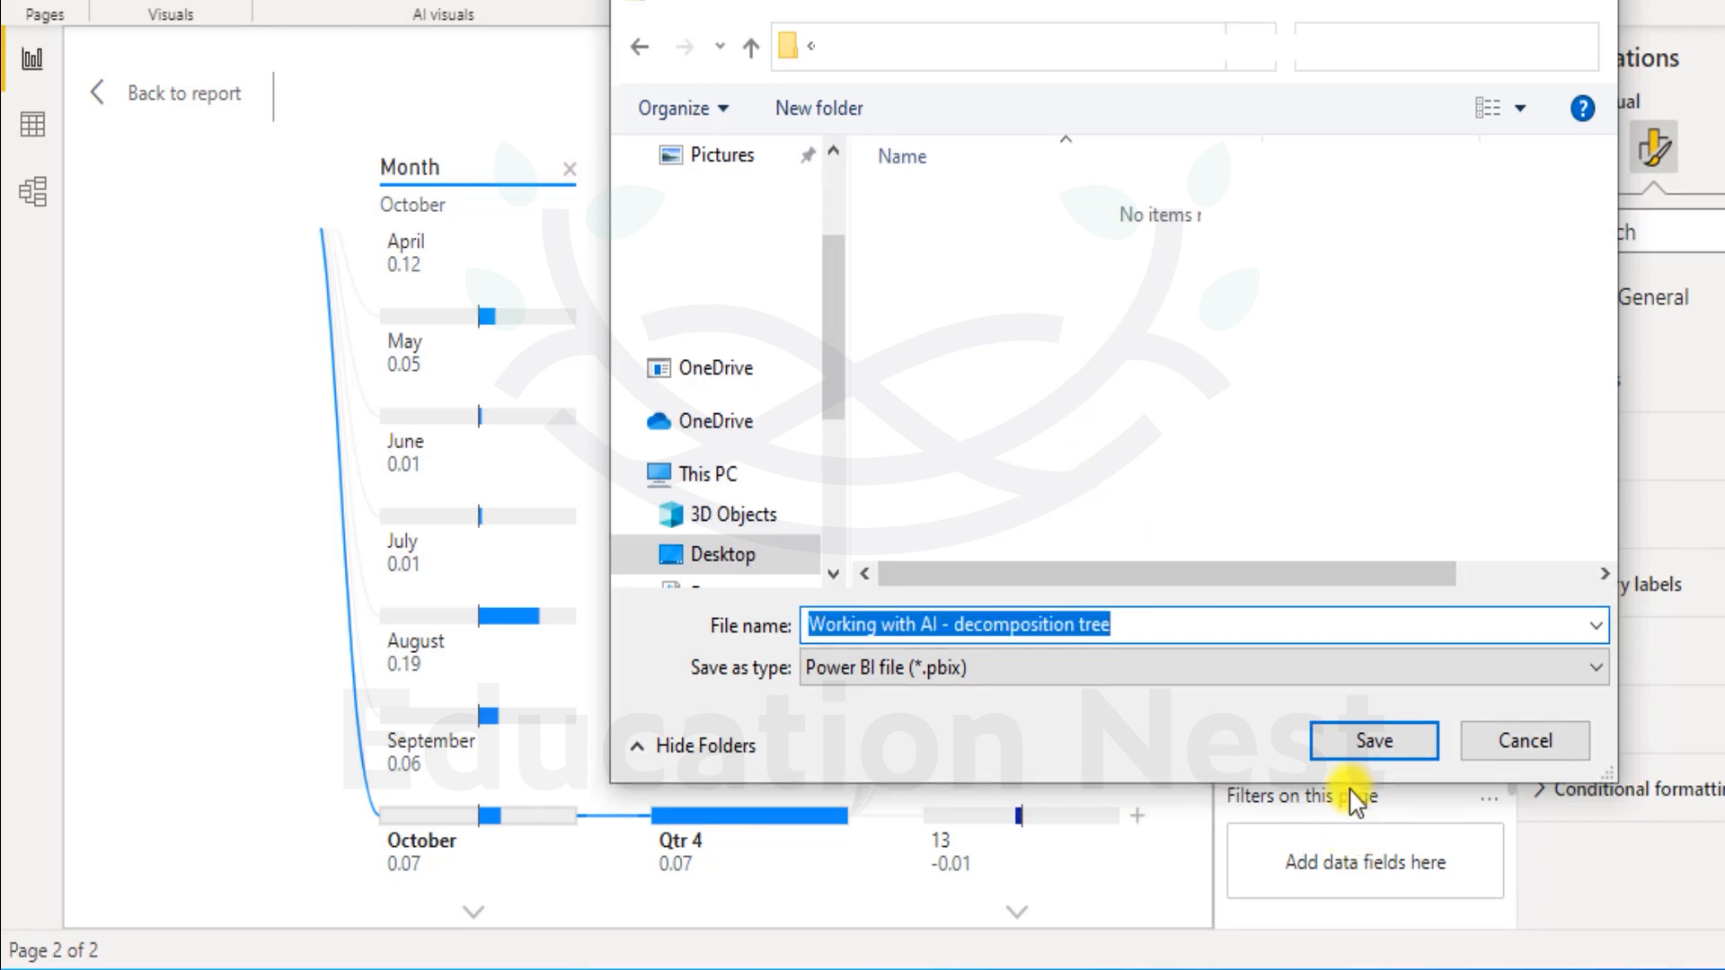
left_click(1148, 626)
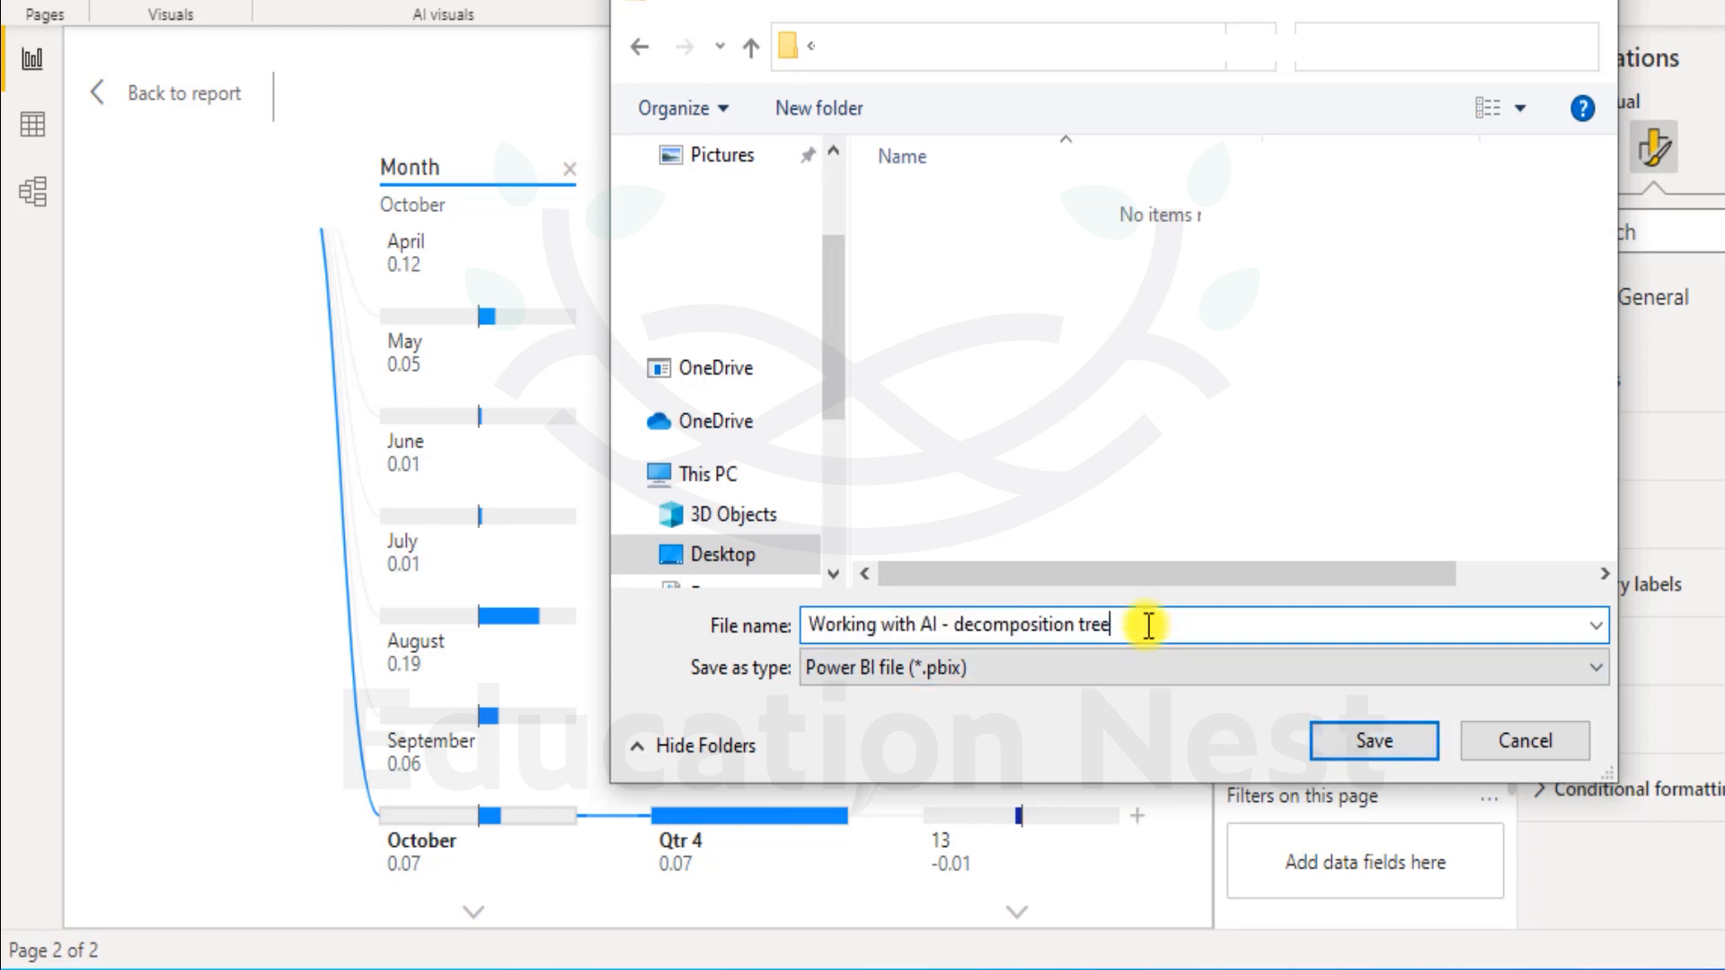
key("BackSpace")
key("BackSpace")
key("BackSpace")
key("BackSpace")
key("BackSpace")
key("BackSpace")
key("BackSpace")
key("BackSpace")
key("BackSpace")
key("BackSpace")
key("BackSpace")
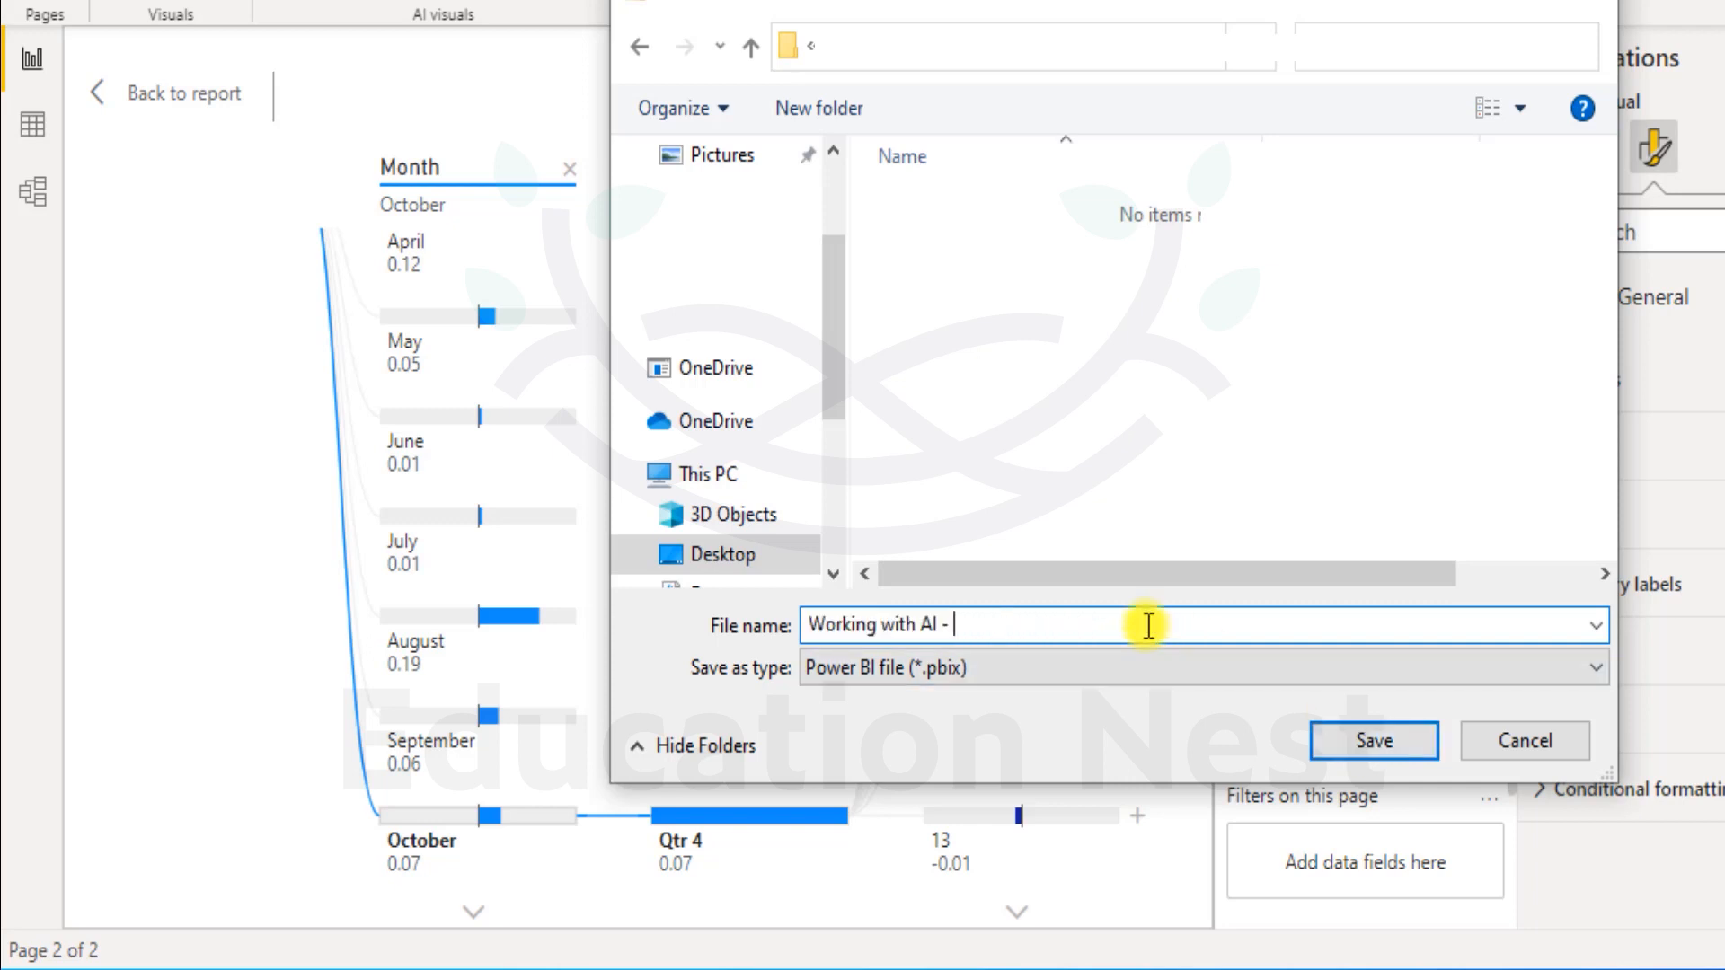
left_click(1376, 742)
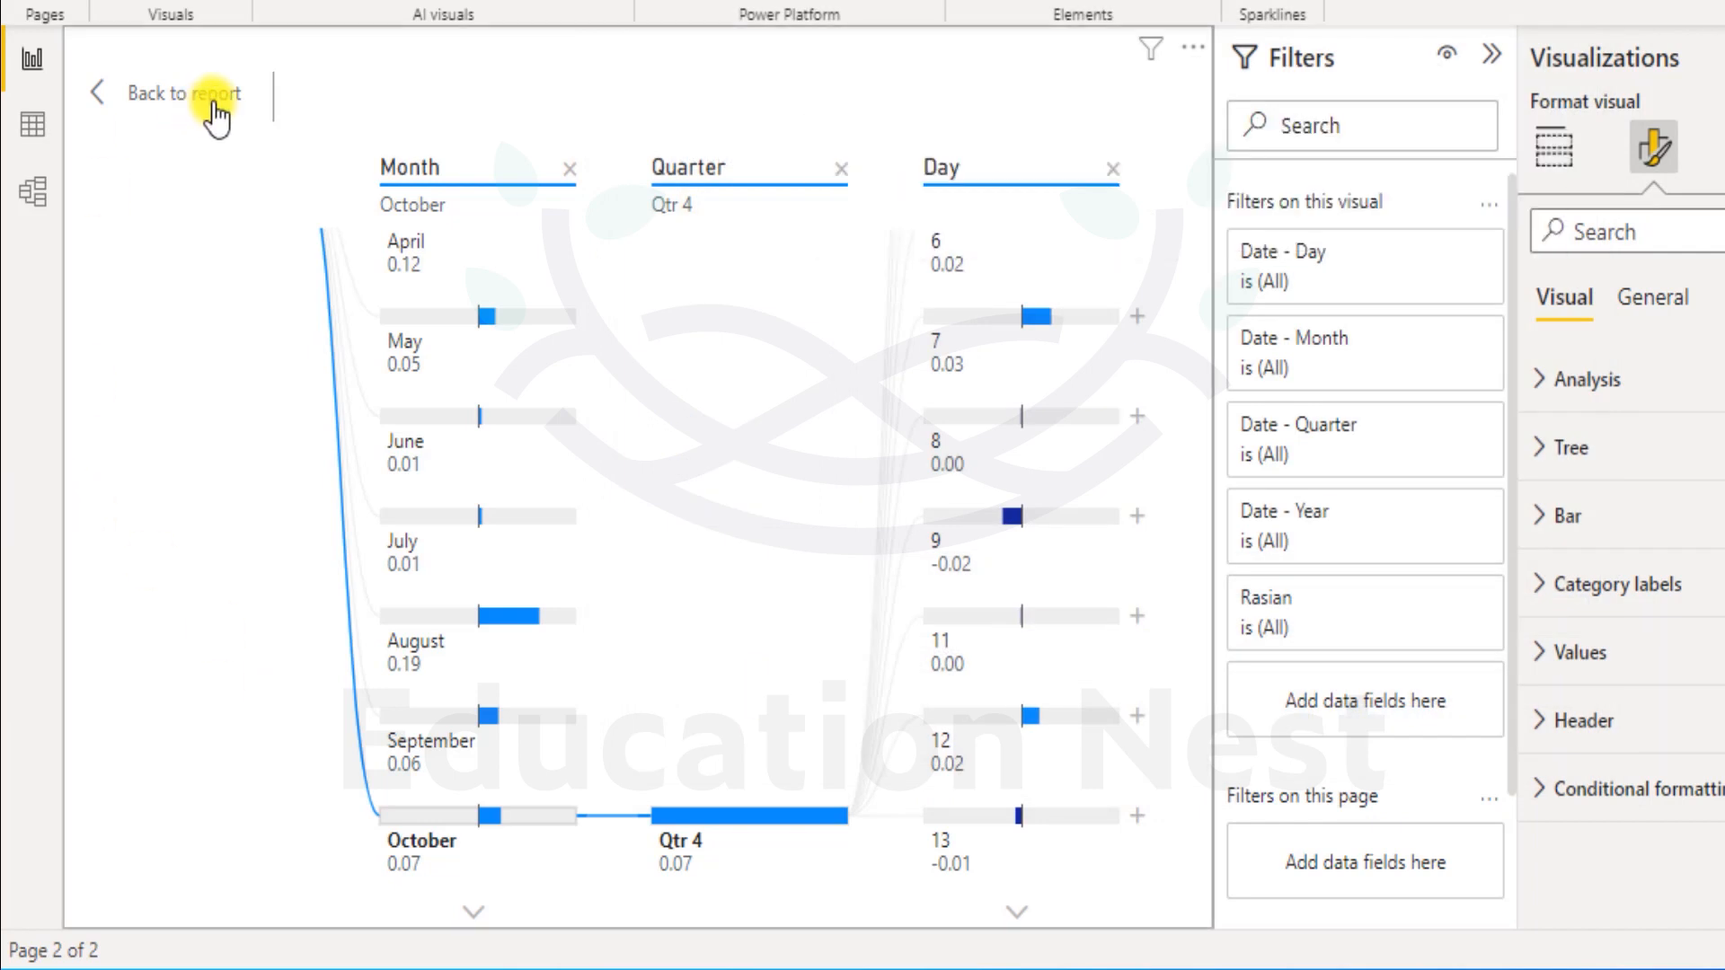
Leave the enlarged decomposition tree for the Duplicate of Page 1 report page and insert an empty text box.
left_click(135, 96)
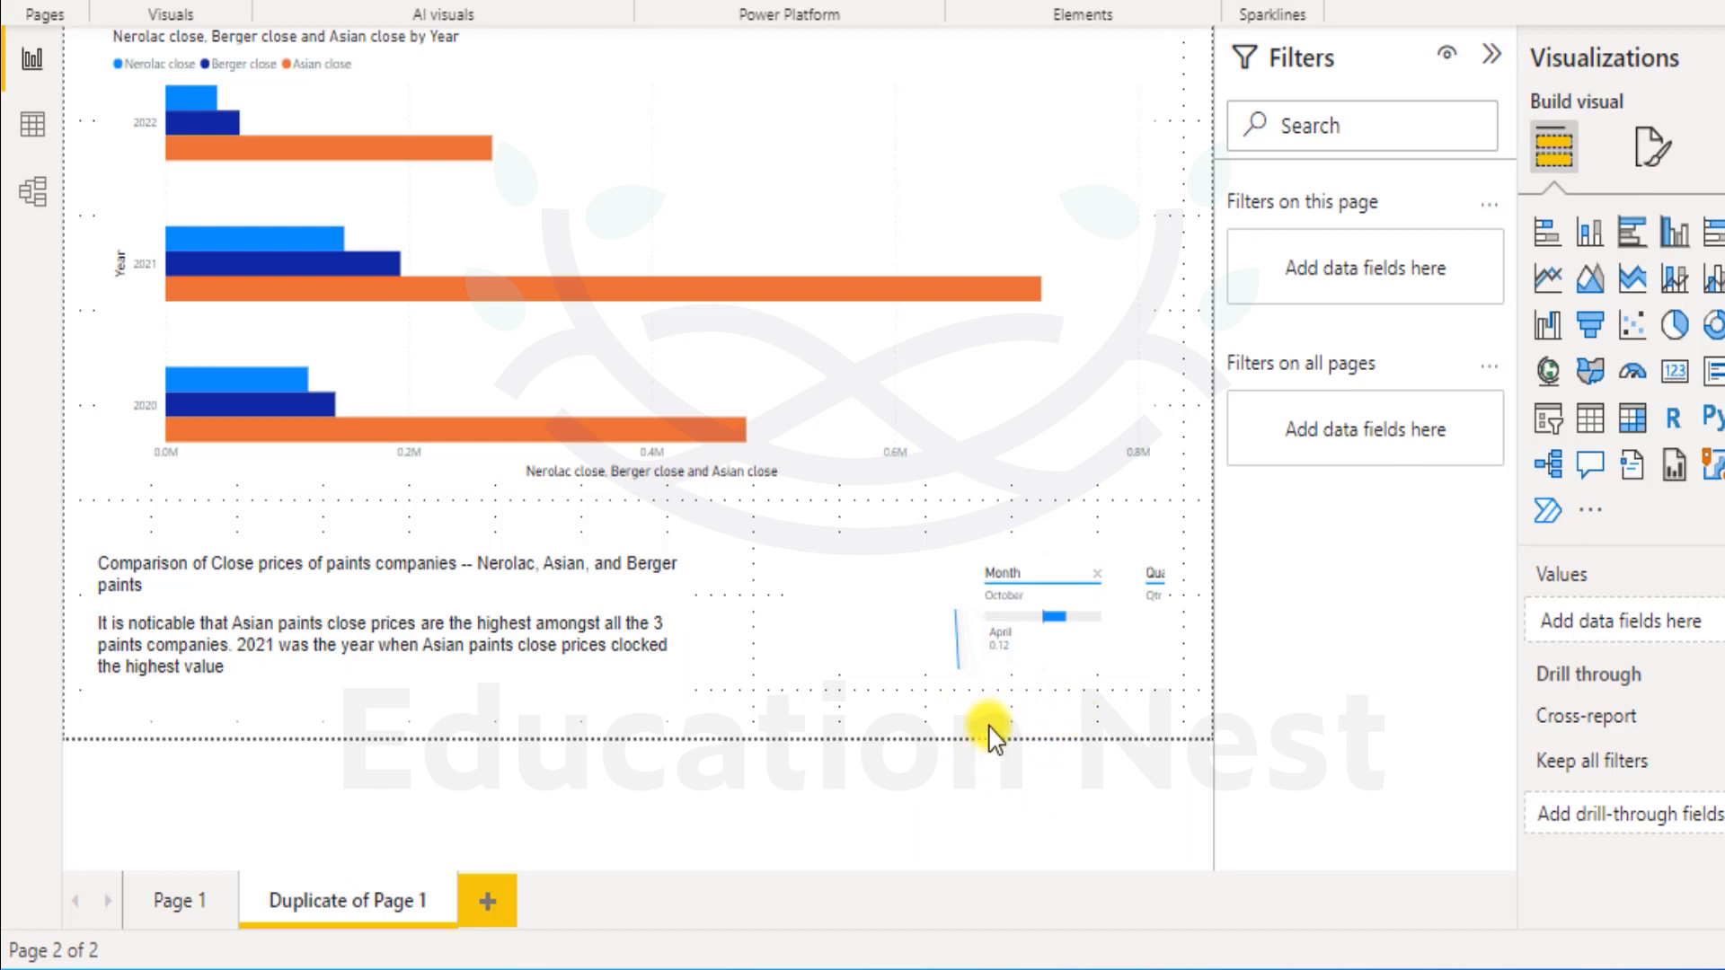
left_click(995, 620)
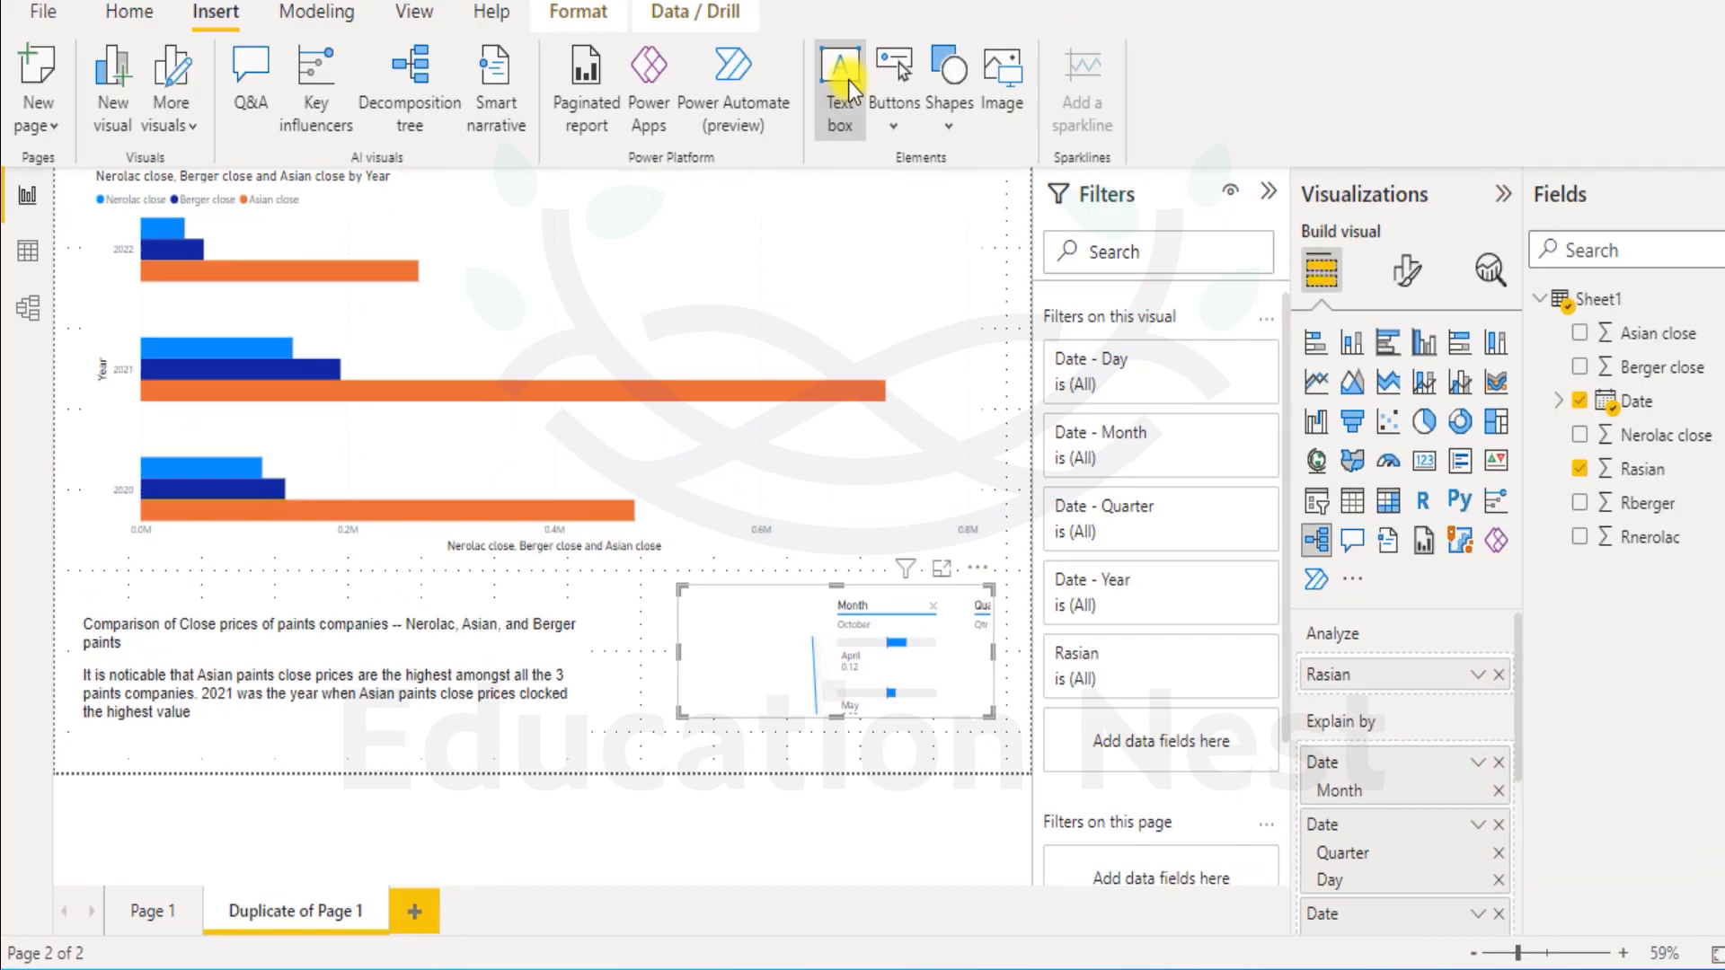
left_click(831, 90)
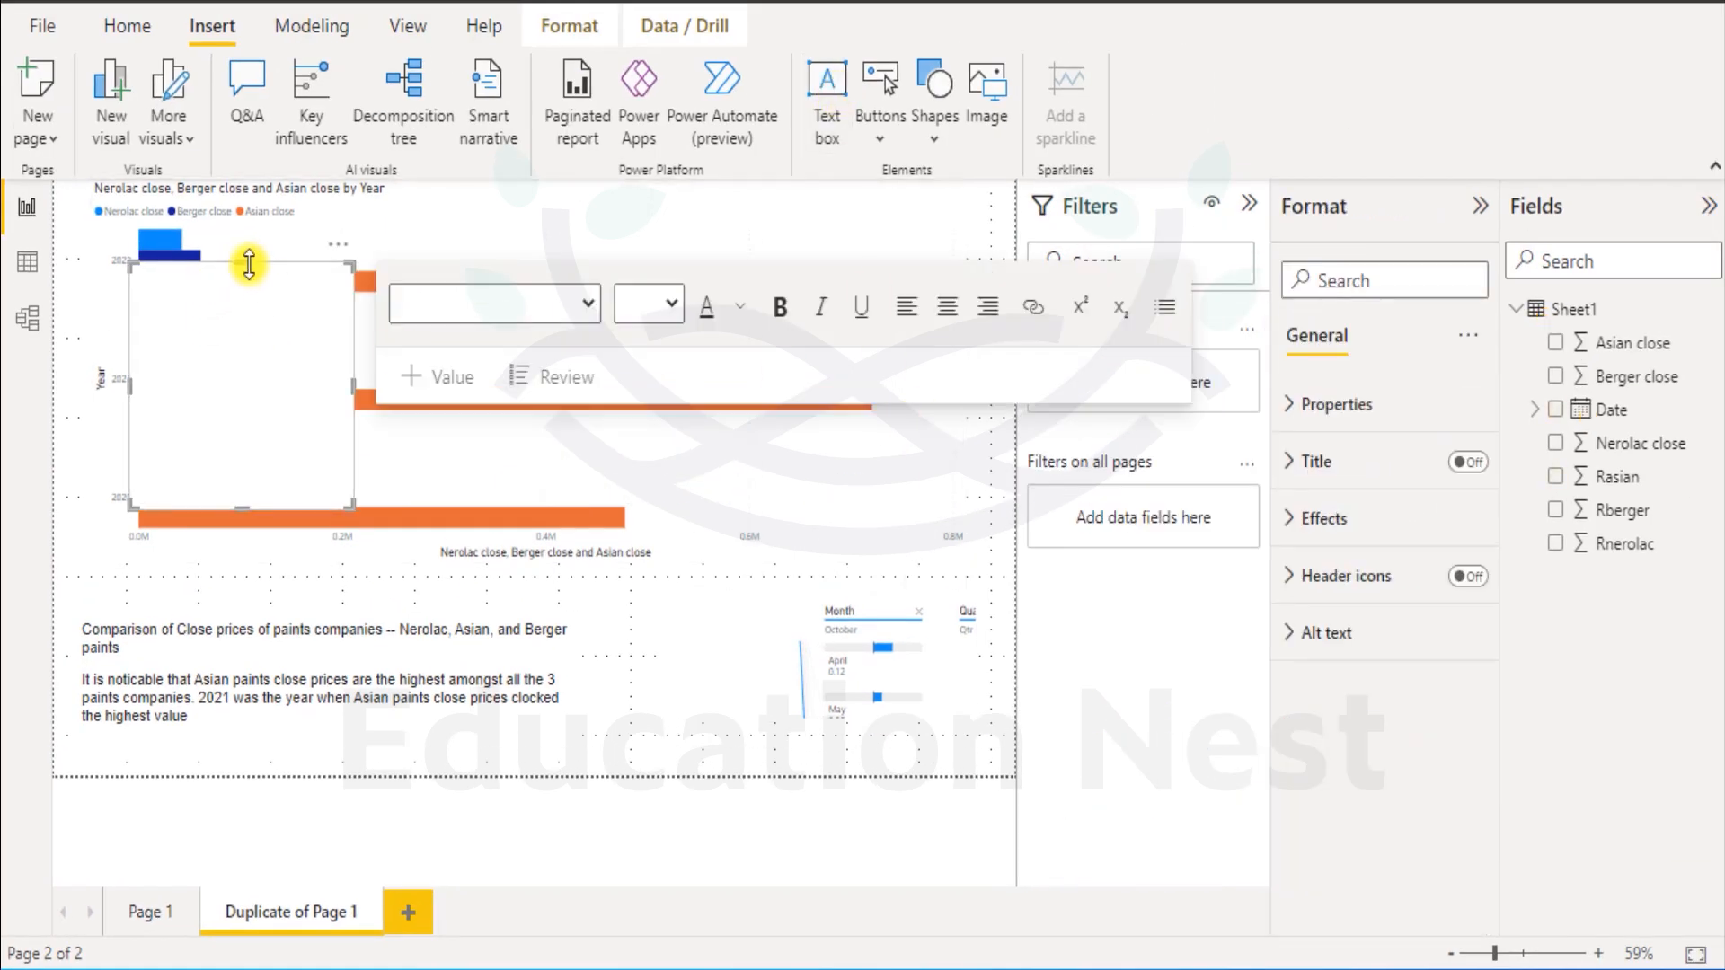
Reduce the empty text box's height from its upper edge, and shrink the close-price bar chart into the page's upper-left corner.
left_click_drag(251, 264, 253, 415)
mouse_move(569, 464)
left_mouse_down()
mouse_move(617, 676)
mouse_move(616, 500)
mouse_move(593, 442)
left_mouse_up()
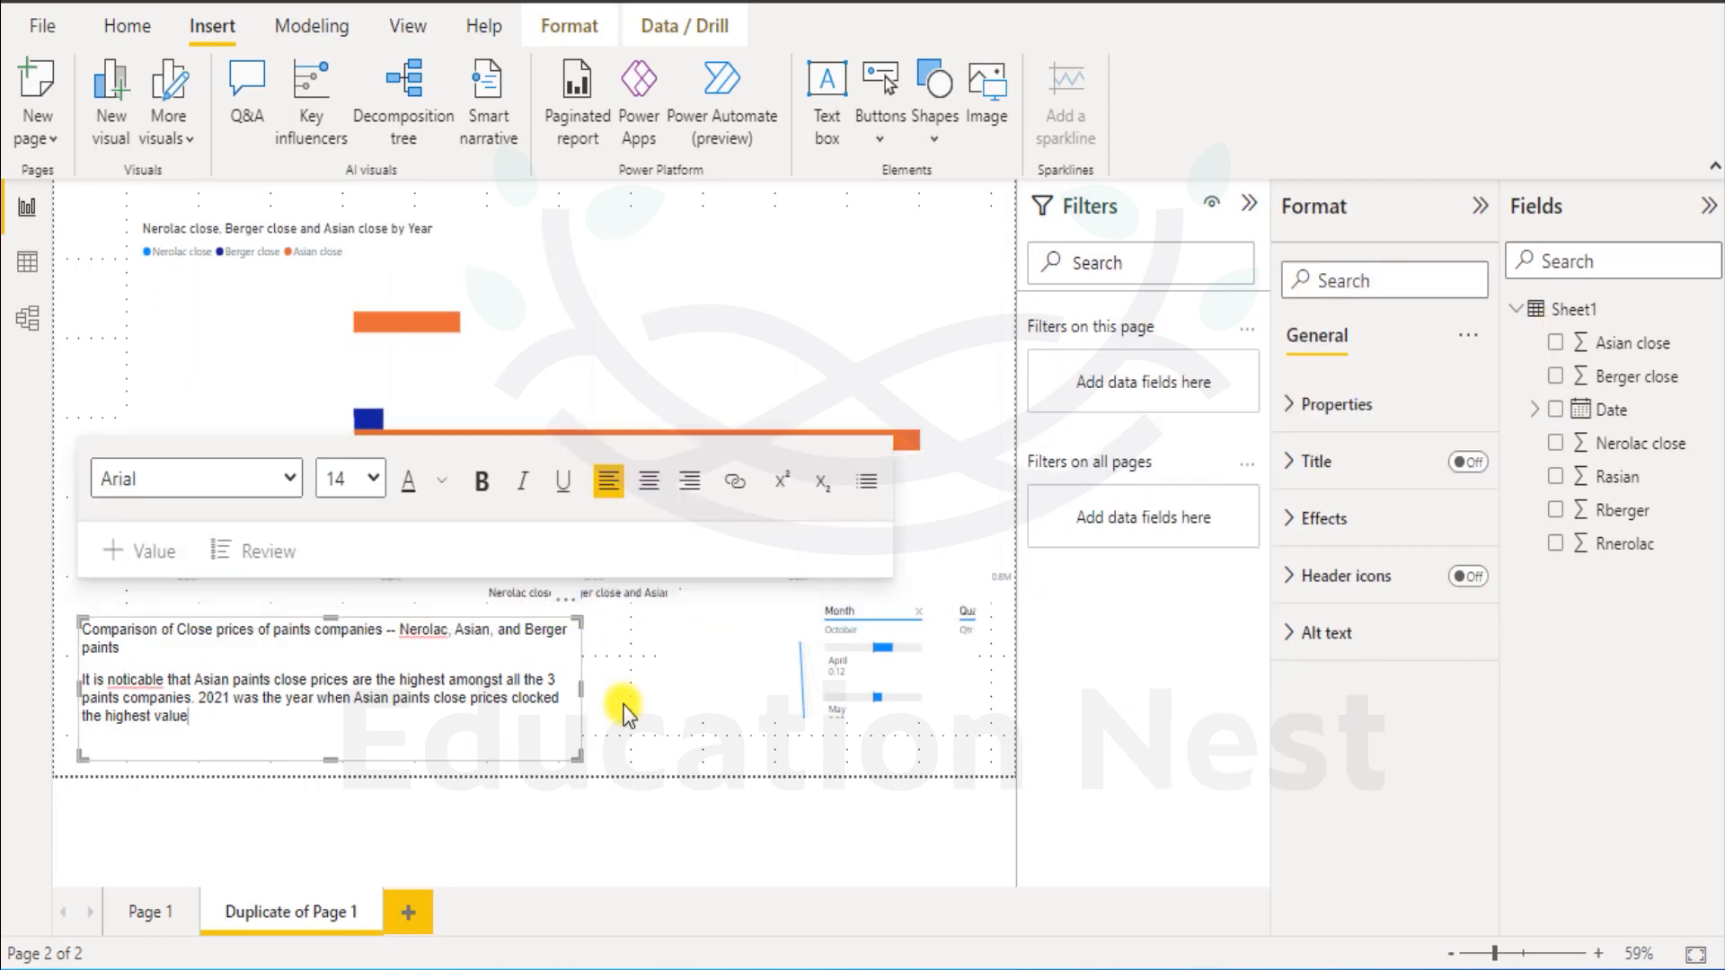
left_click(624, 708)
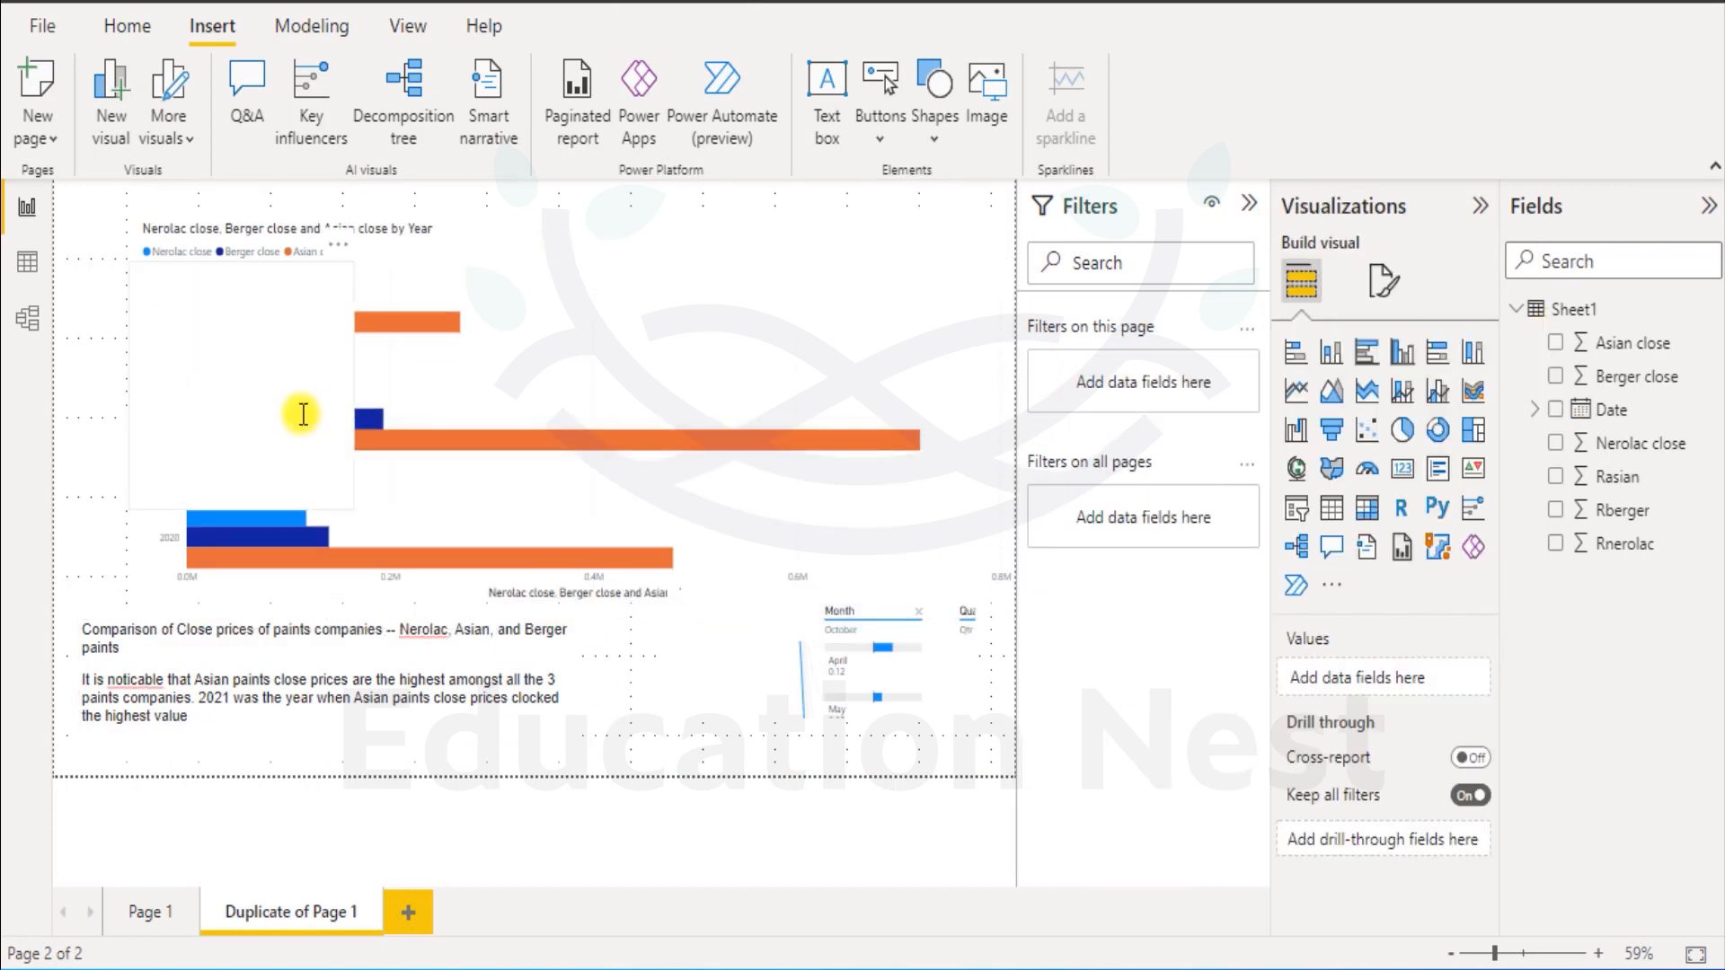
left_click(303, 414)
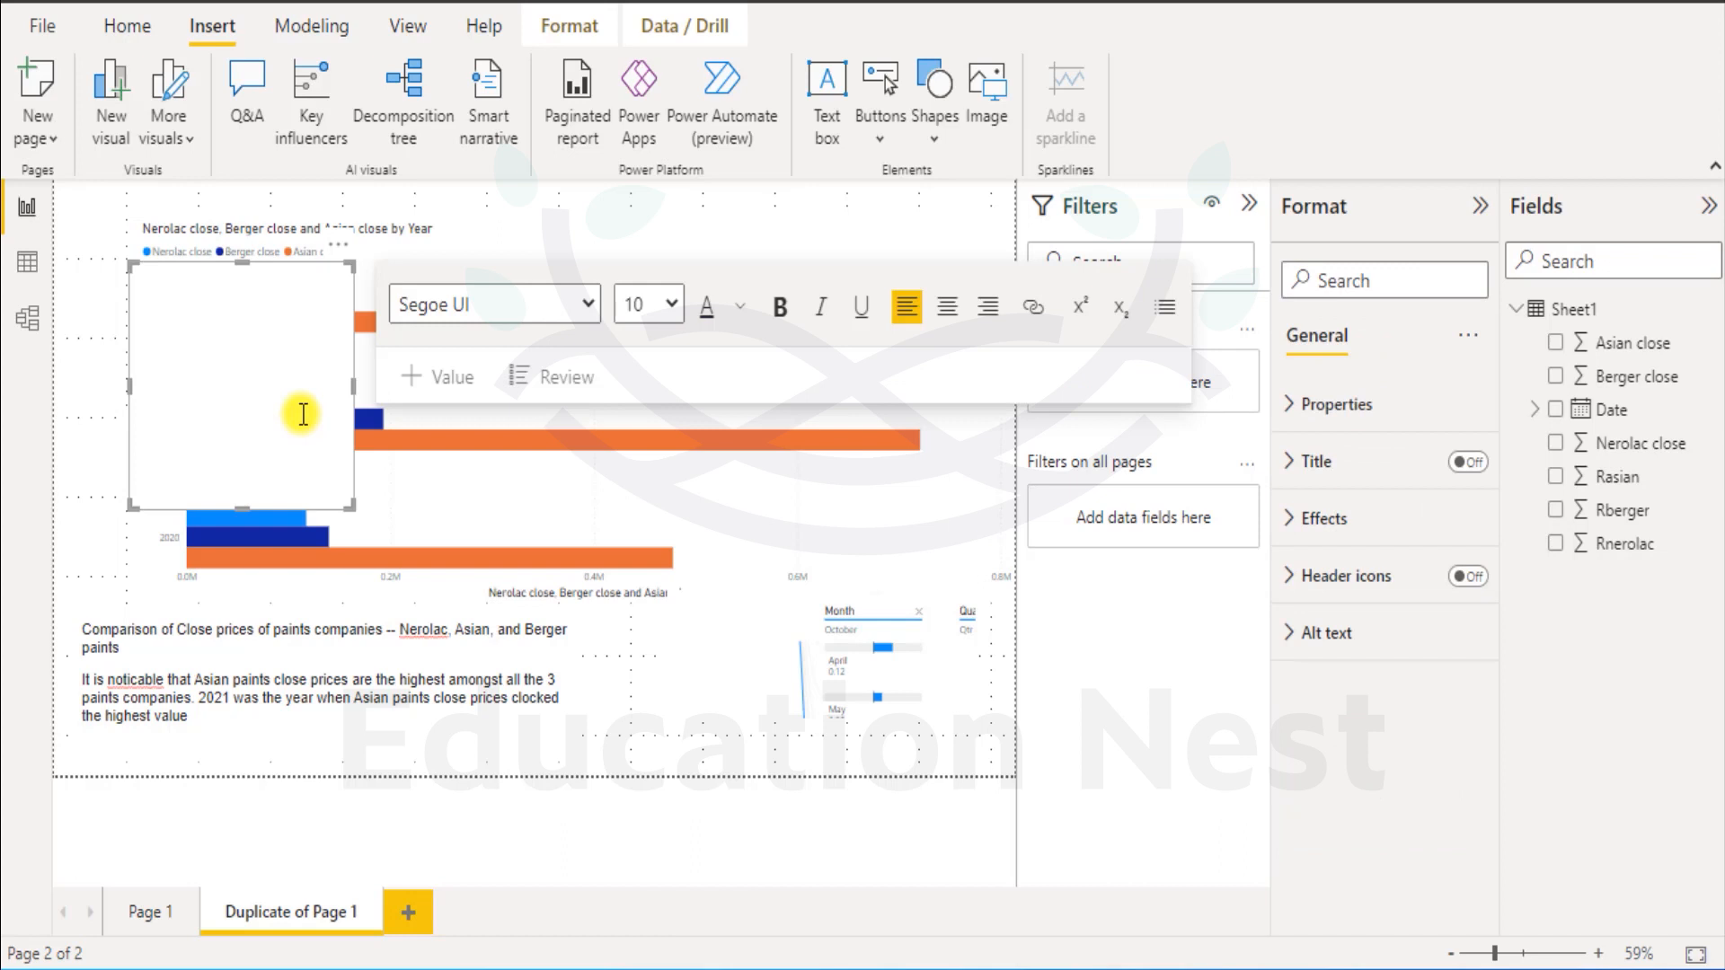
left_click_drag(338, 267, 302, 440)
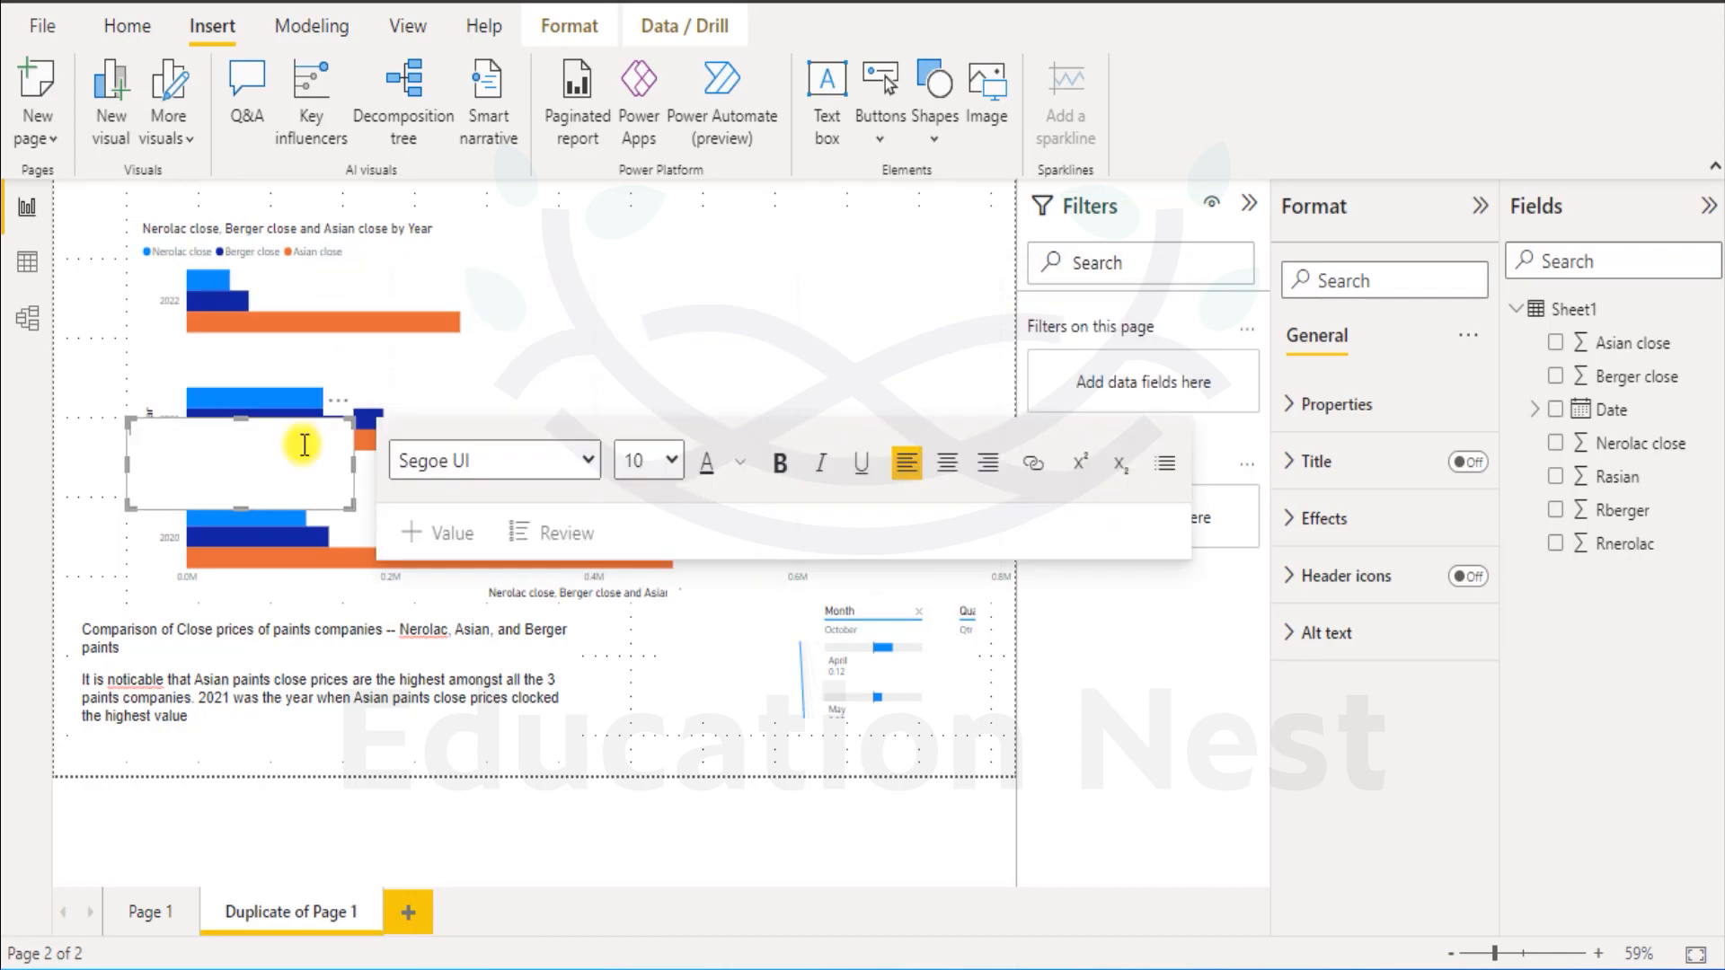
left_click(558, 338)
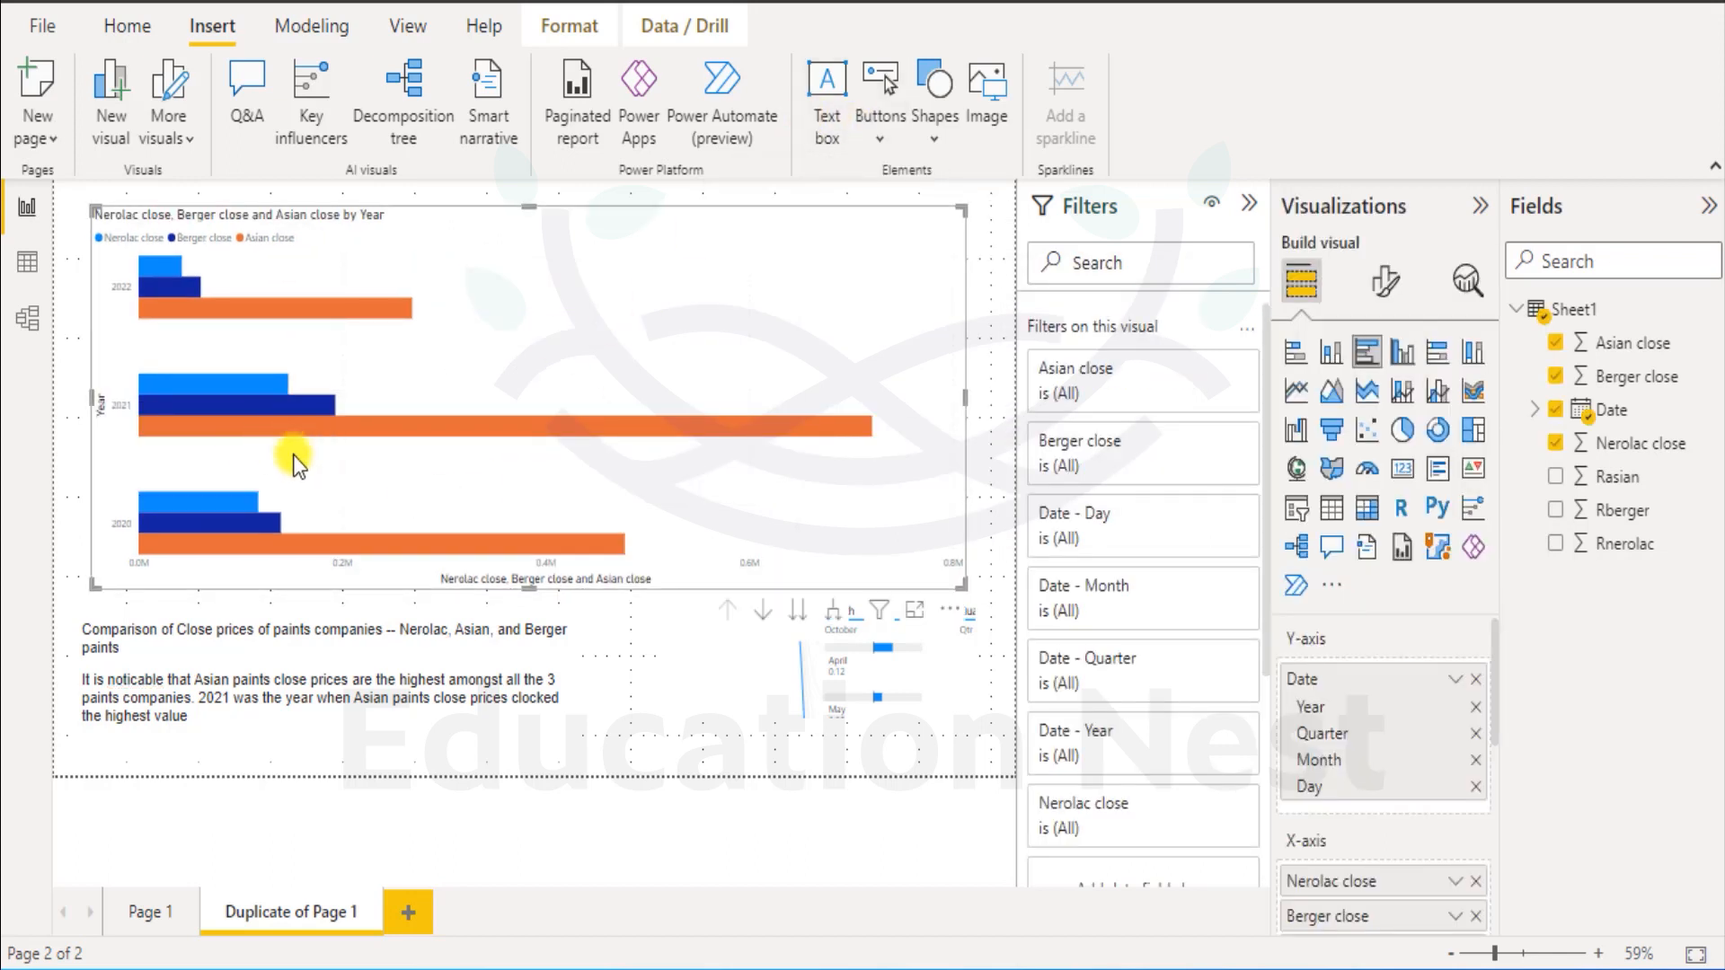
left_click(834, 112)
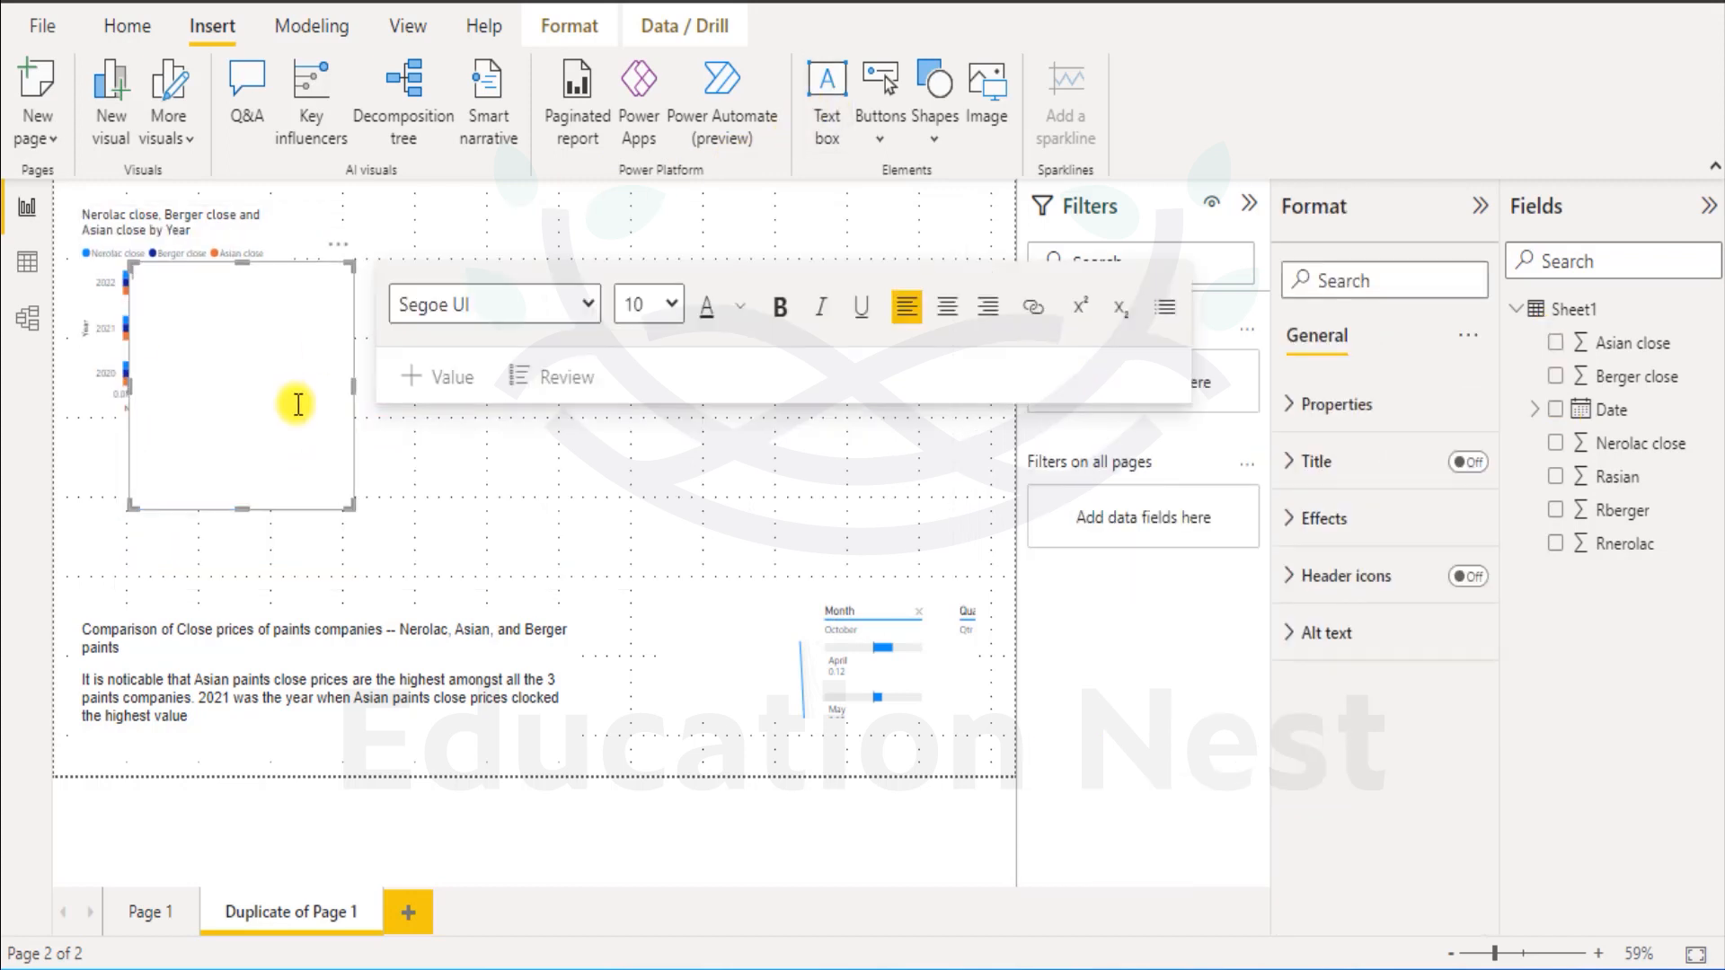
left_click(336, 247)
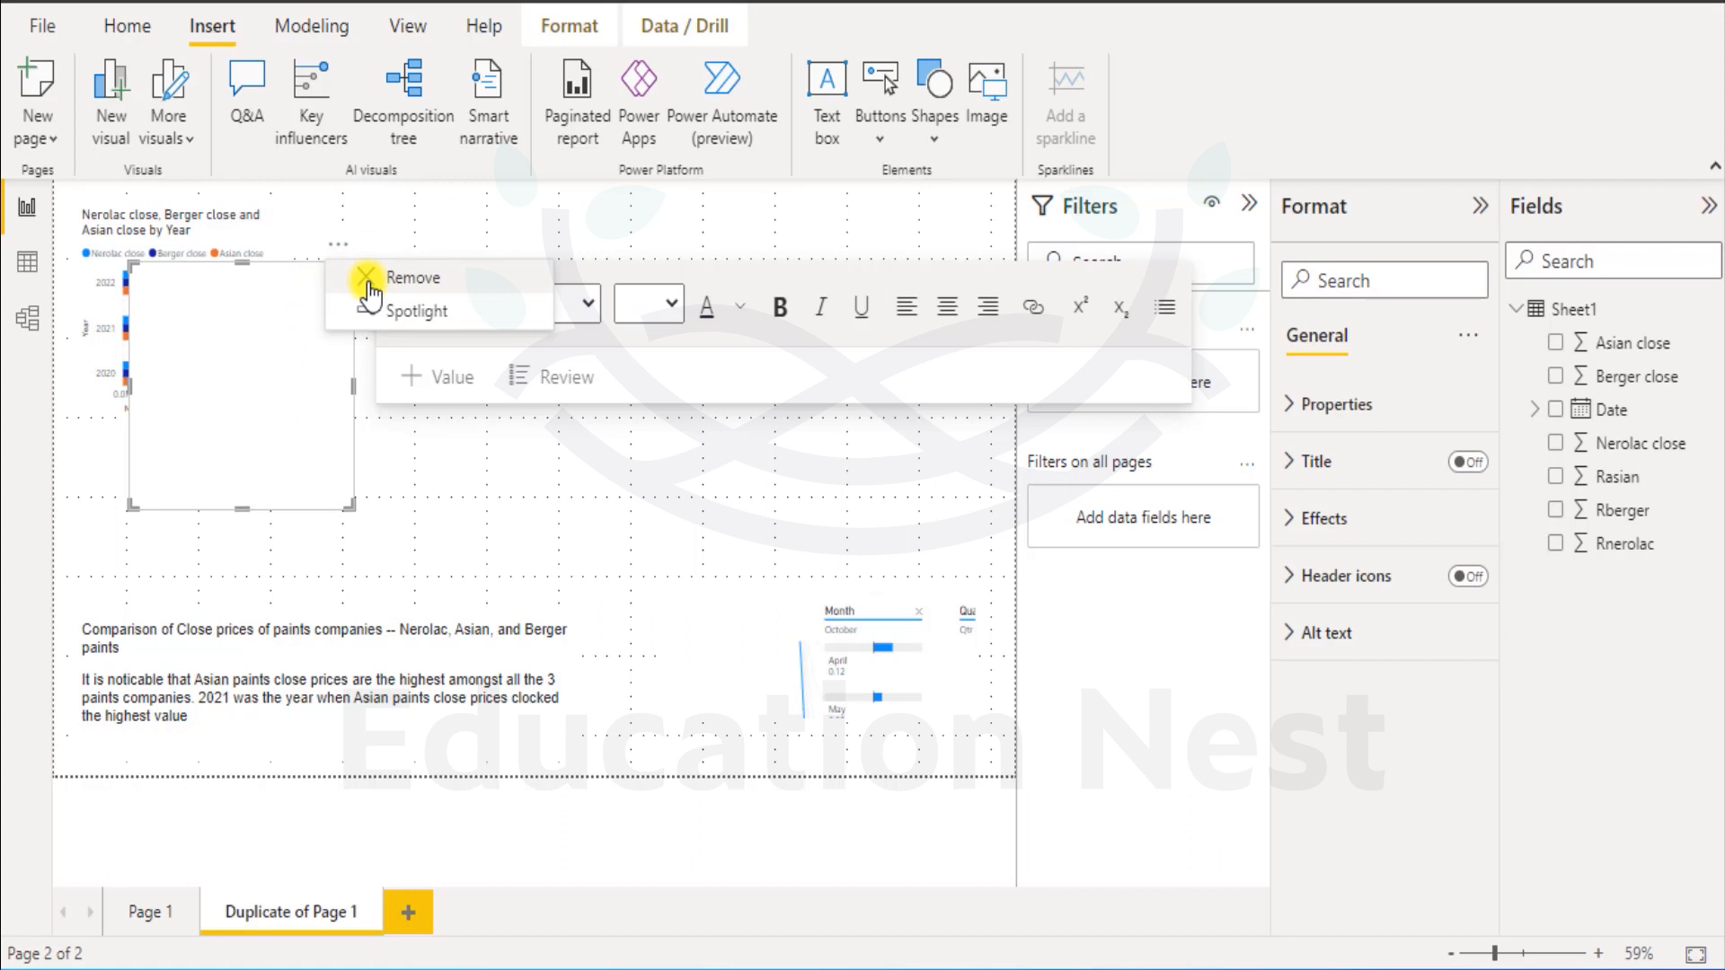
left_click(366, 282)
Move the empty text box to just above the decomposition tree on the page.
left_click(316, 459)
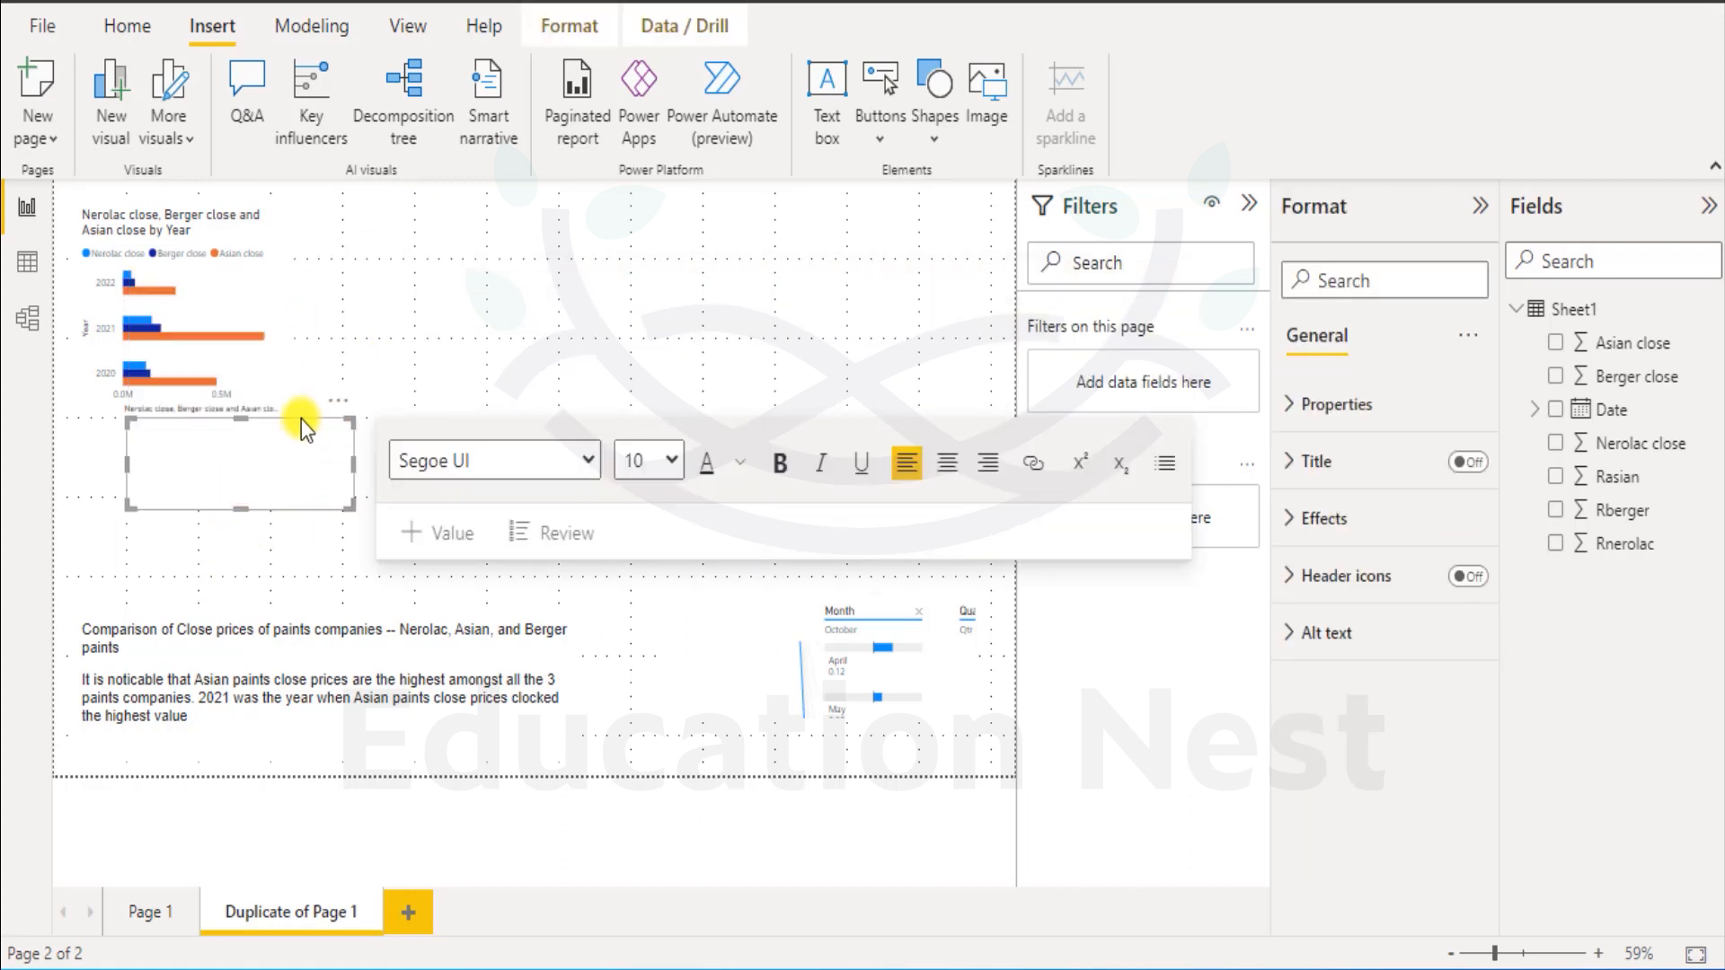
left_click_drag(338, 434, 870, 463)
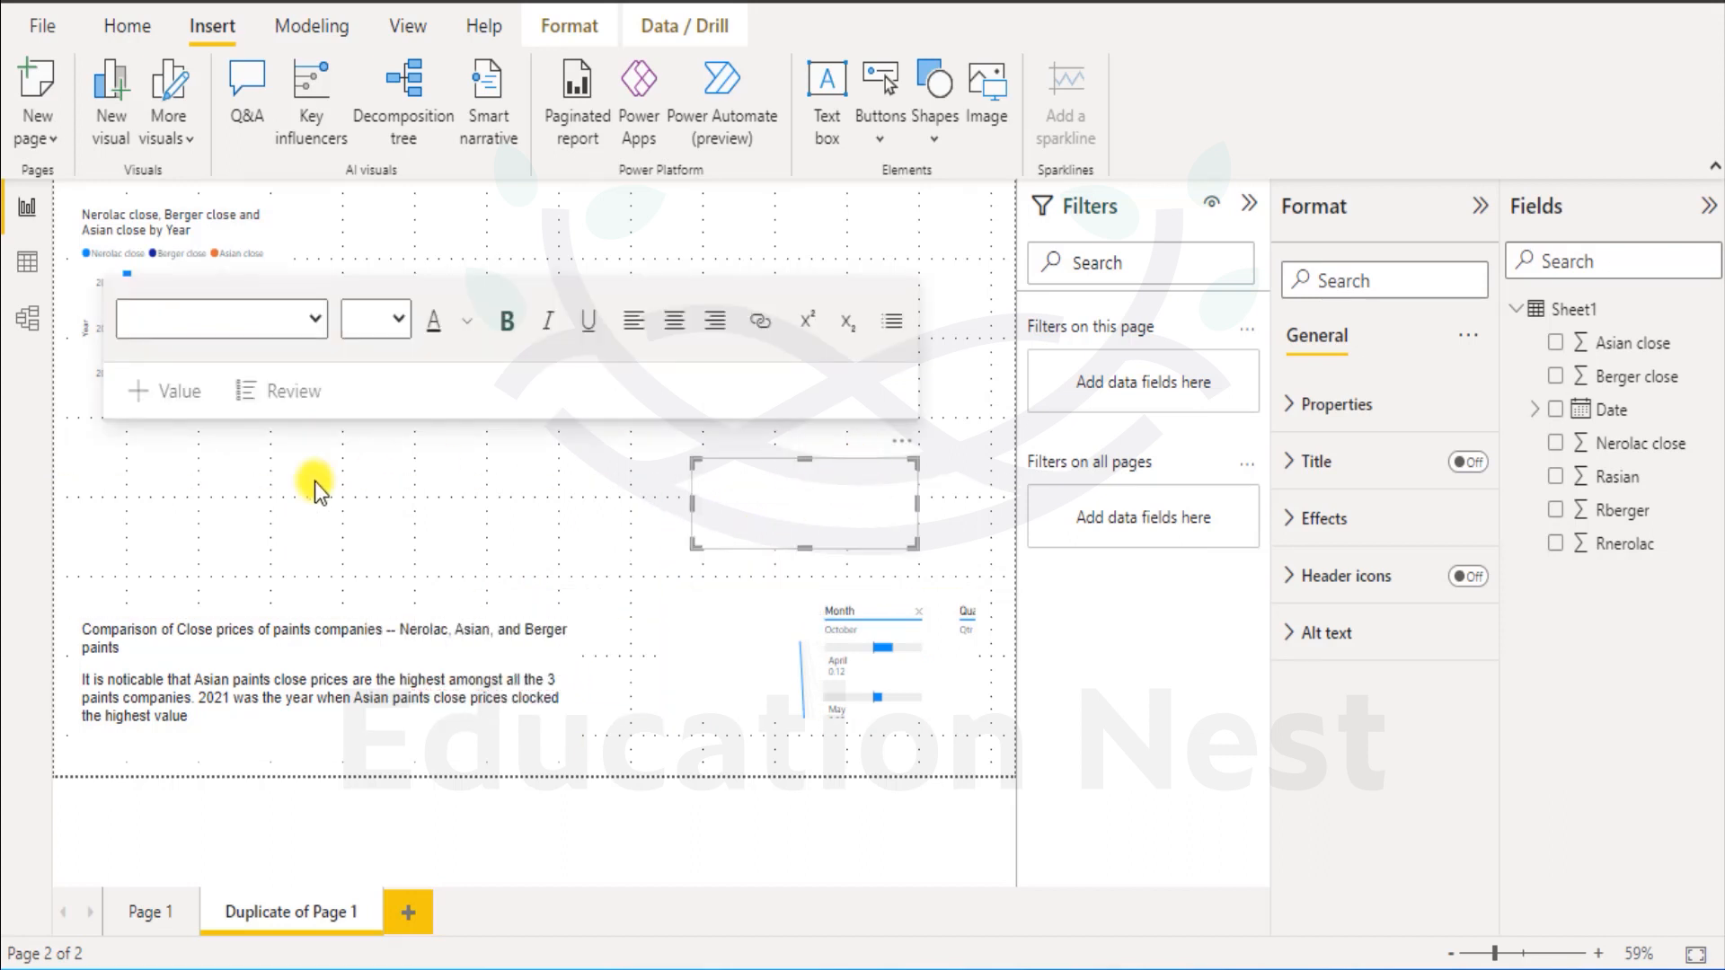
Enter the caption "Deocmposition Tree - Rasian" in the empty text box as bold, left-aligned 14-point text.
left_click(762, 487)
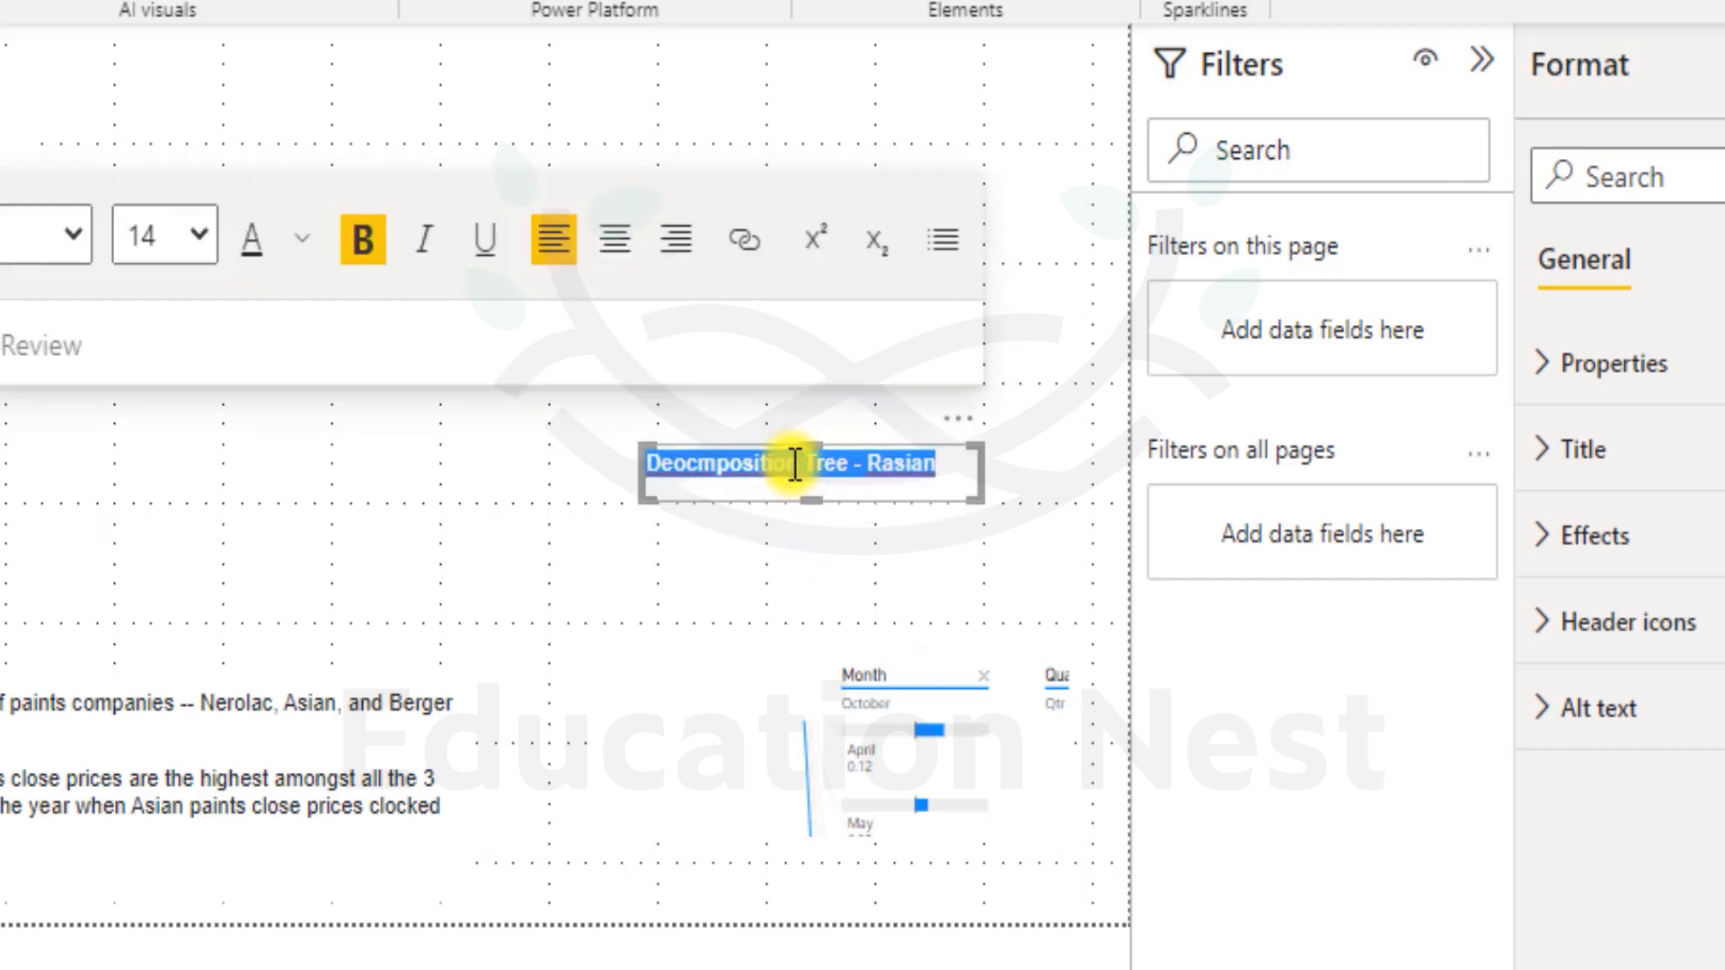
left_click(805, 521)
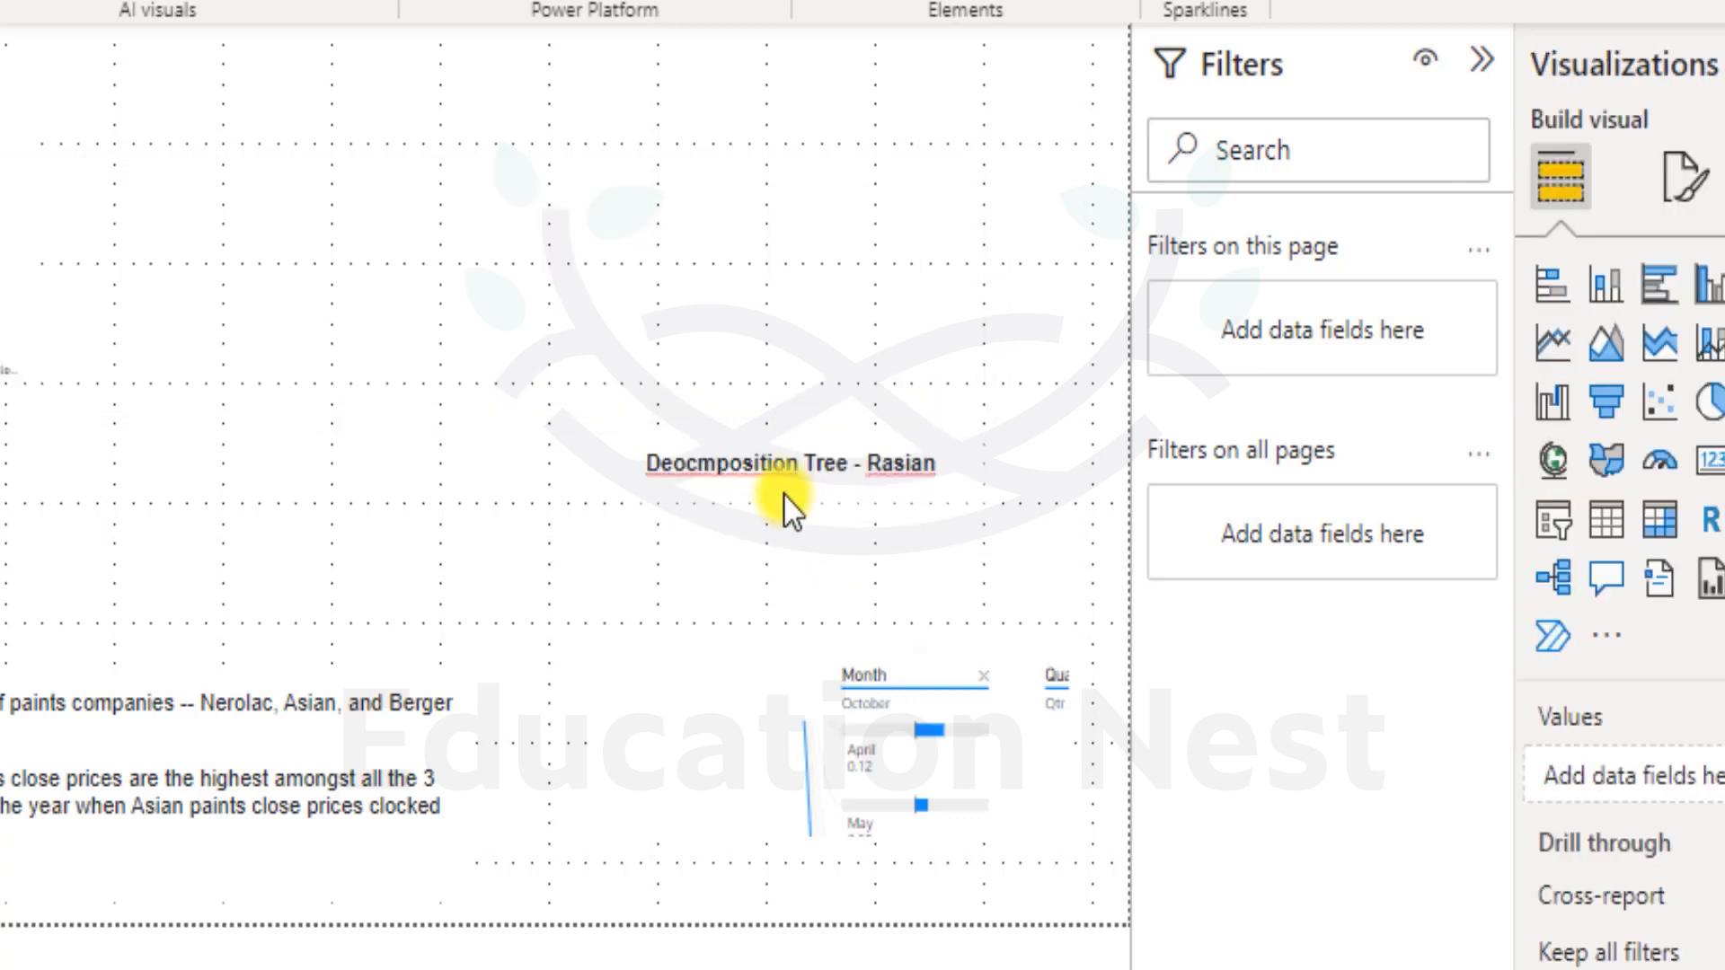
Move the caption text box beneath the decomposition tree, and shift the tree slightly upward to leave space between them.
left_click(778, 467)
left_click_drag(773, 466, 798, 873)
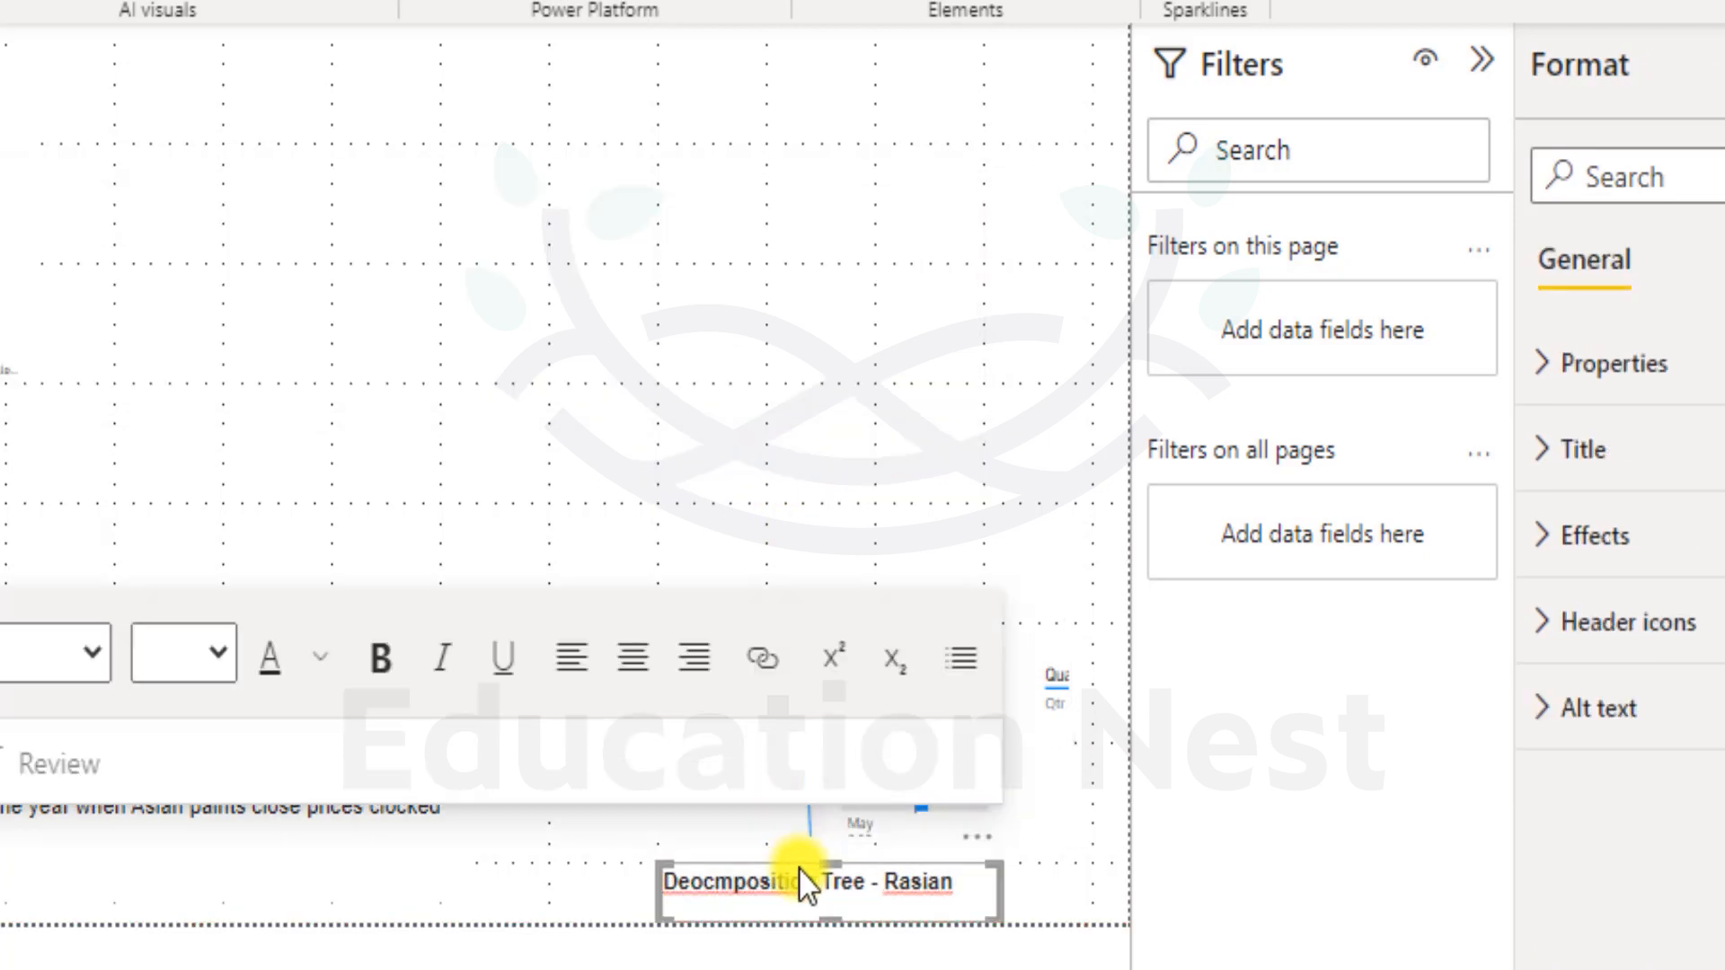
left_click(1060, 791)
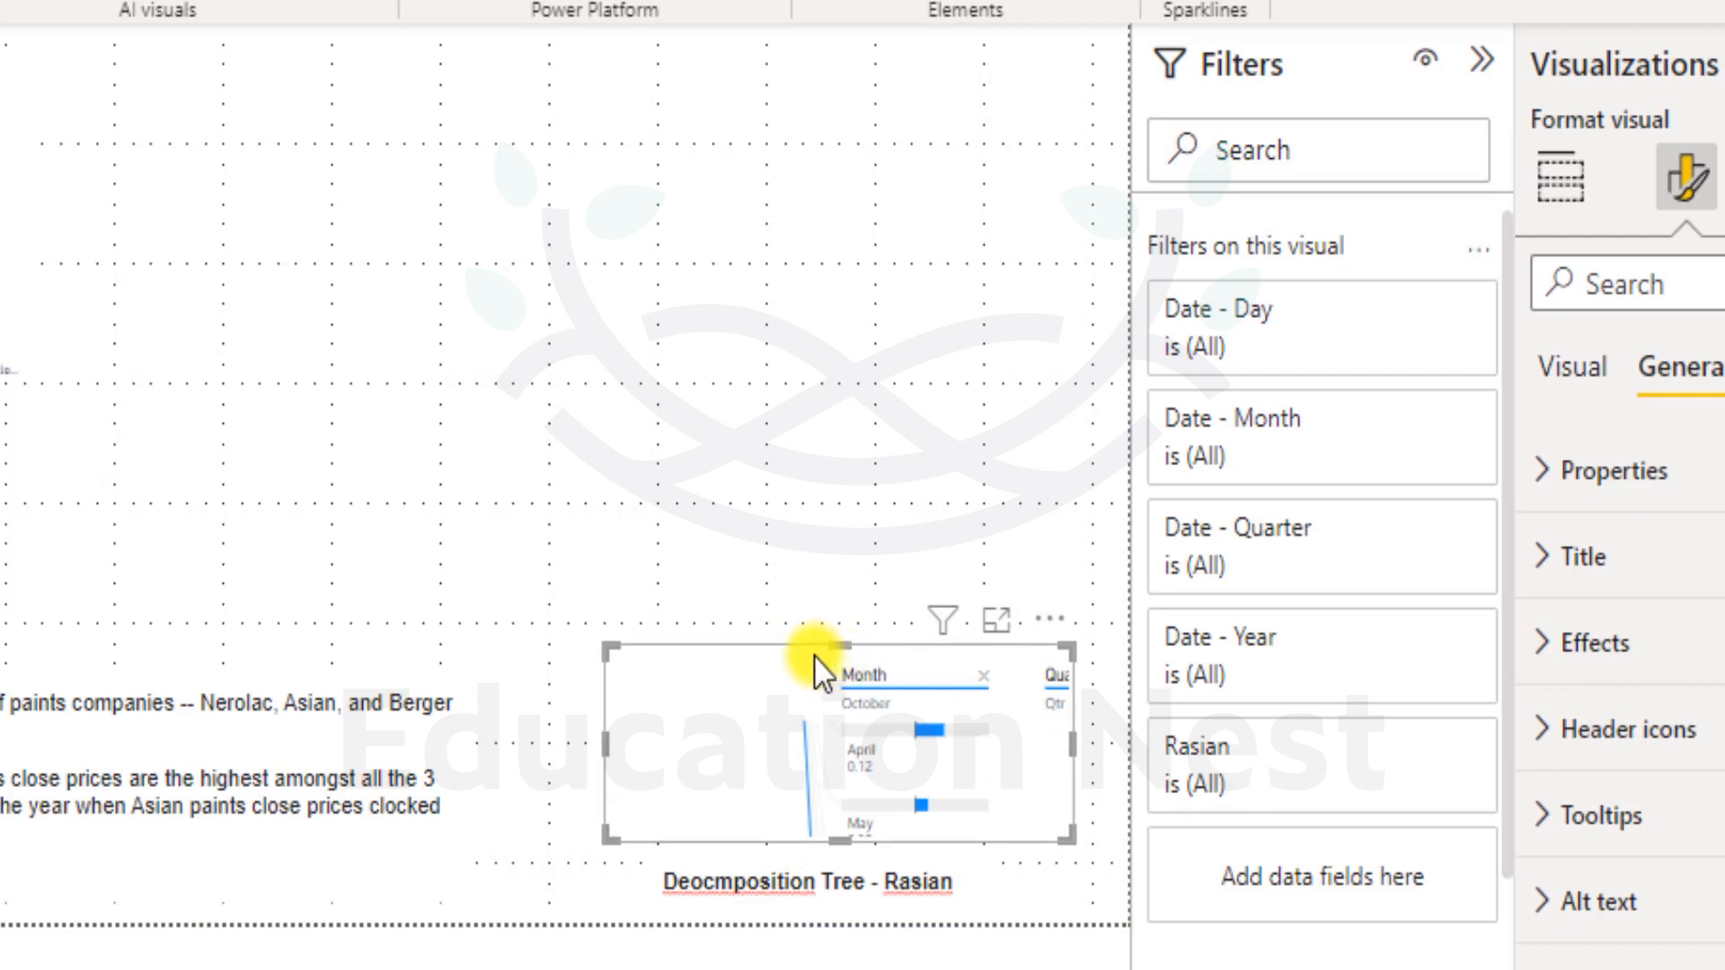
left_click_drag(813, 663, 826, 570)
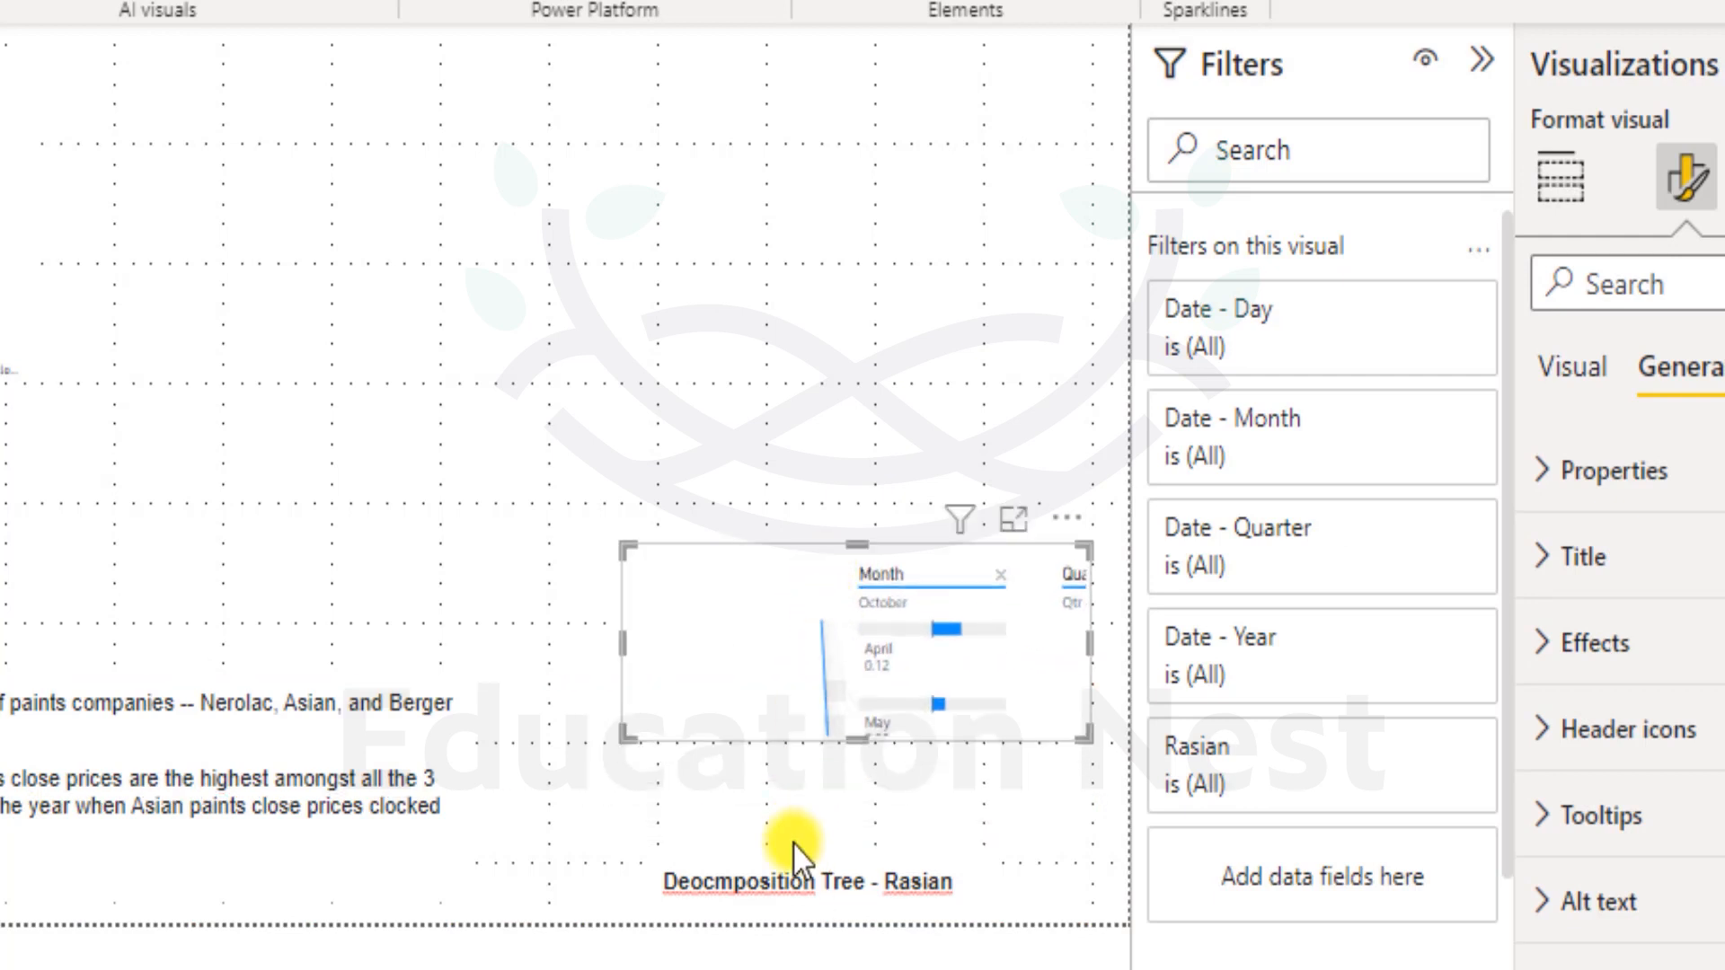
left_click(802, 876)
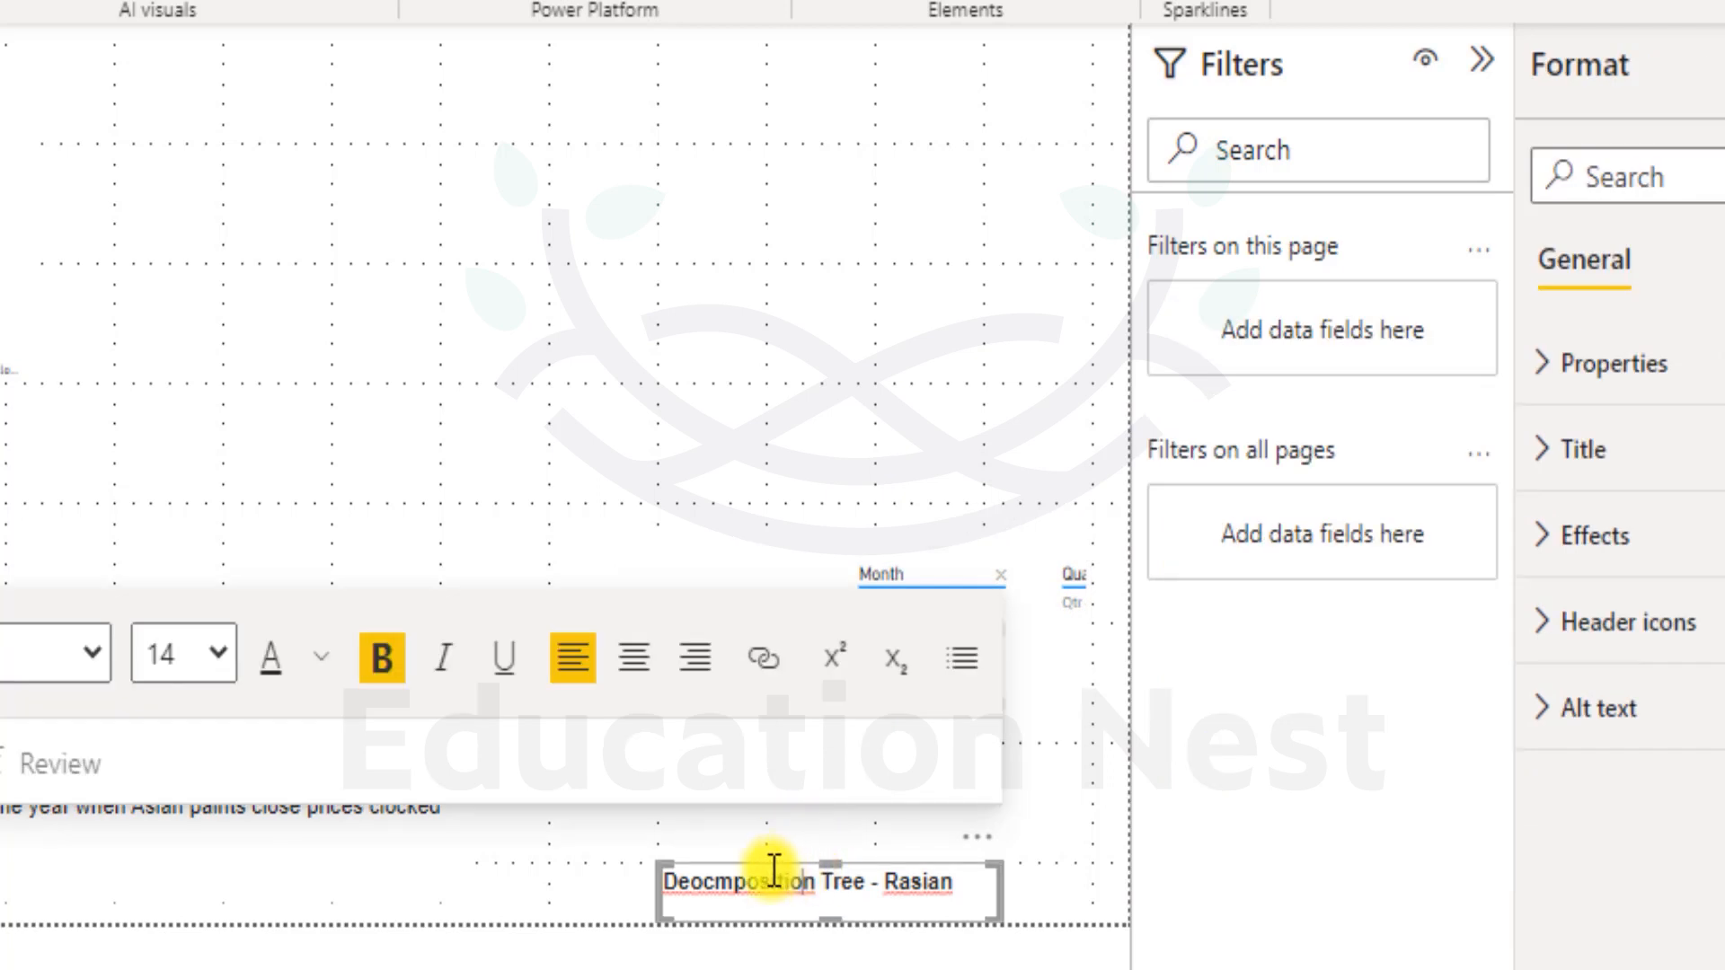
left_click(766, 913)
View the decomposition tree enlarged in focus mode, and return to the report page.
left_click(997, 575)
left_click(1009, 536)
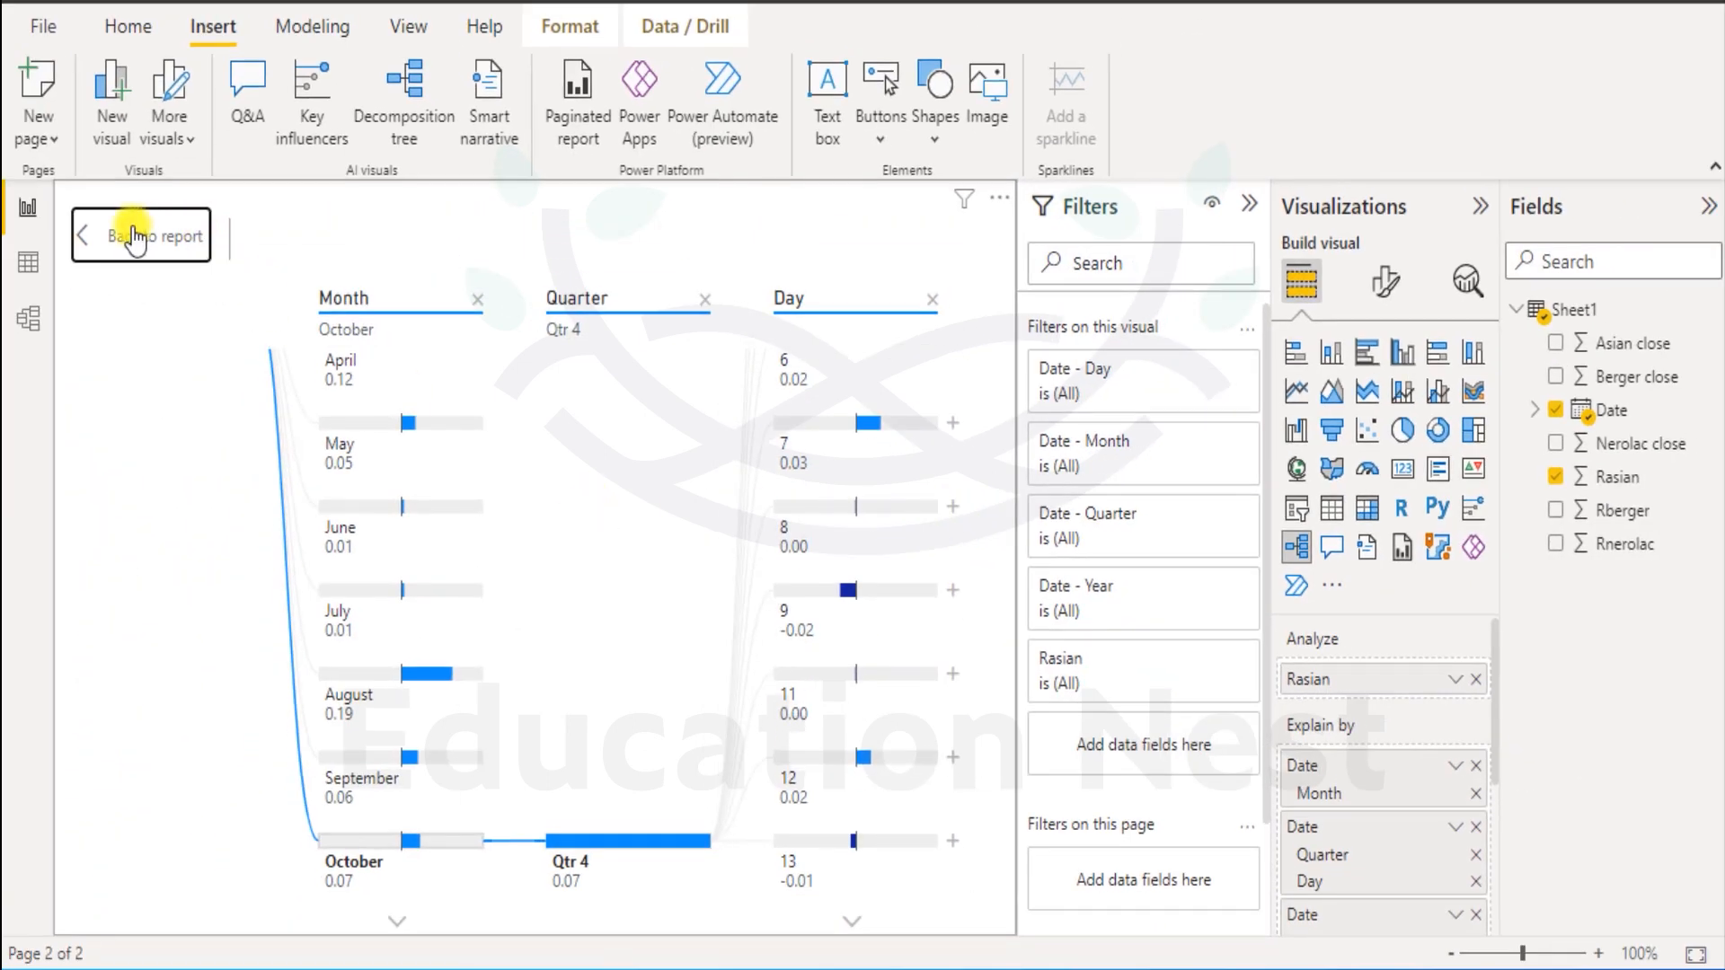
left_click(135, 238)
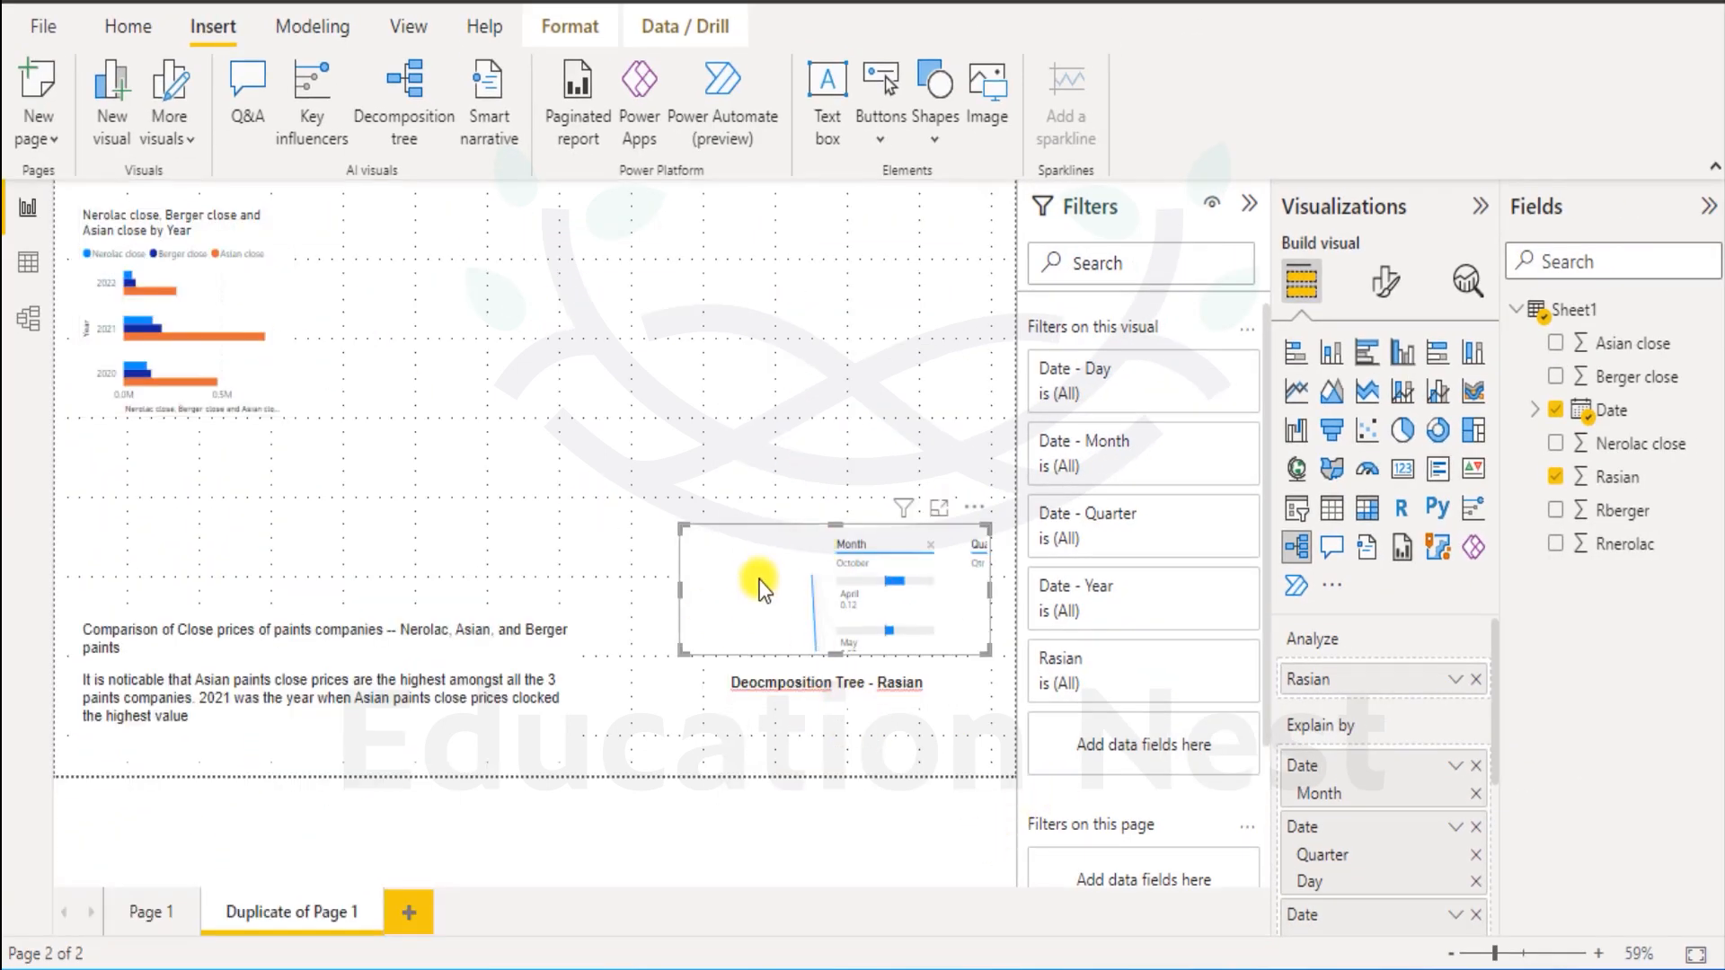
left_click(698, 737)
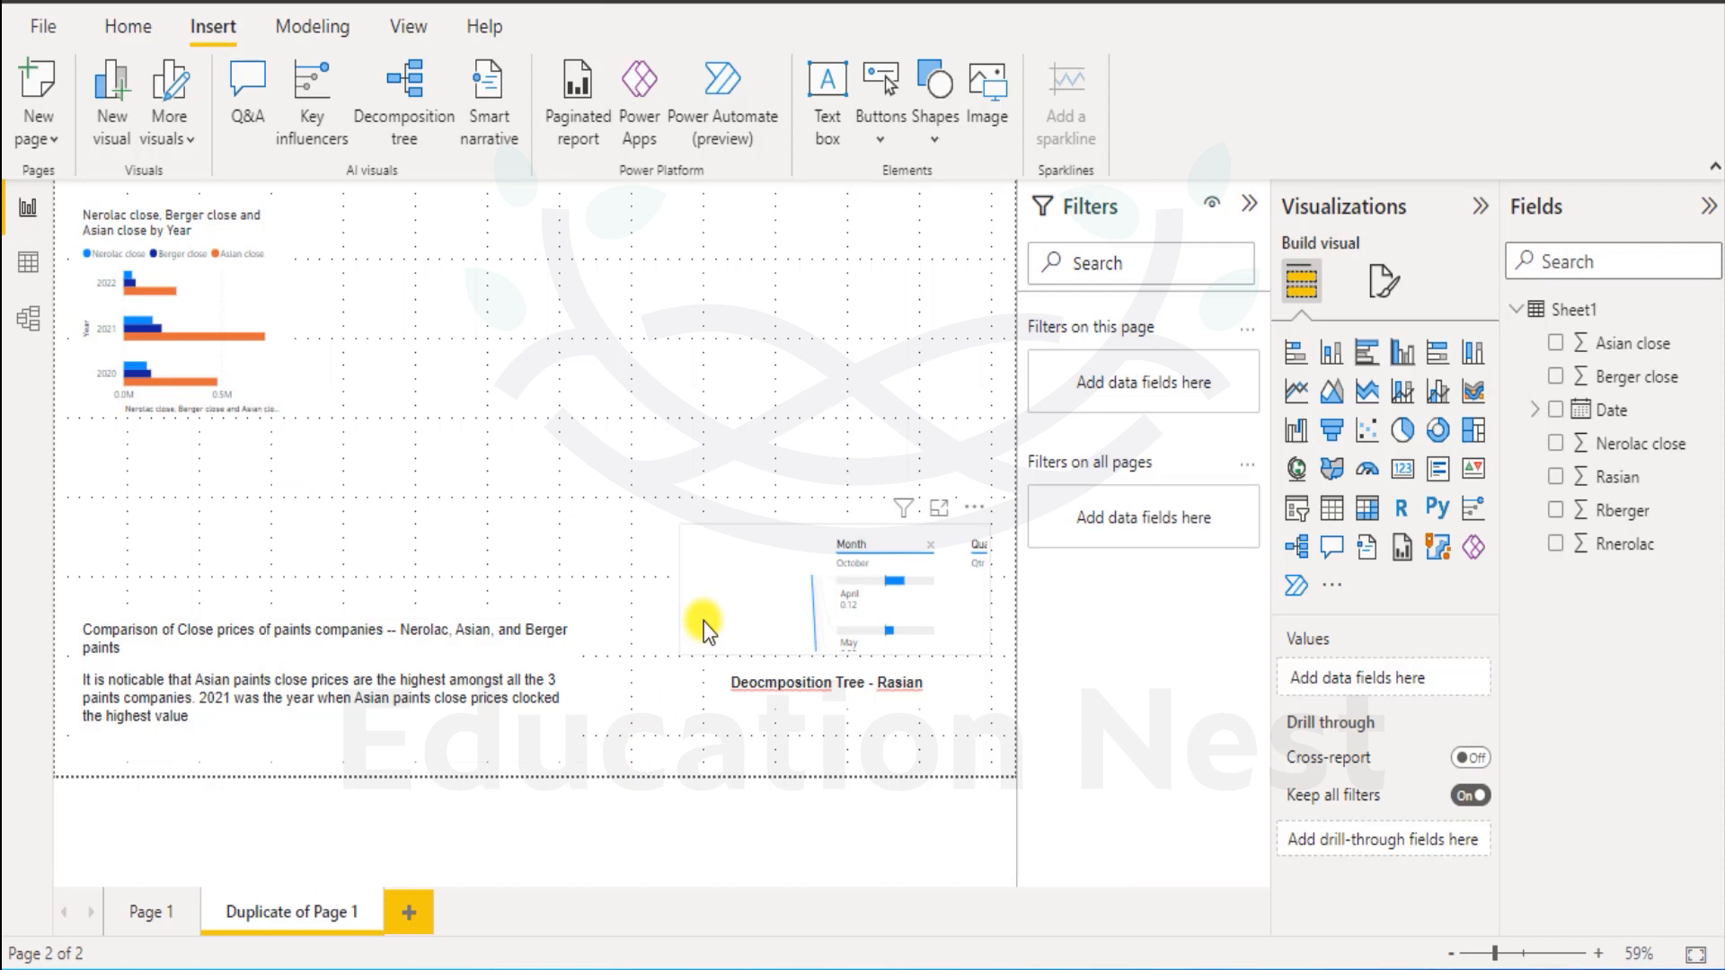
left_click(745, 616)
mouse_move(879, 590)
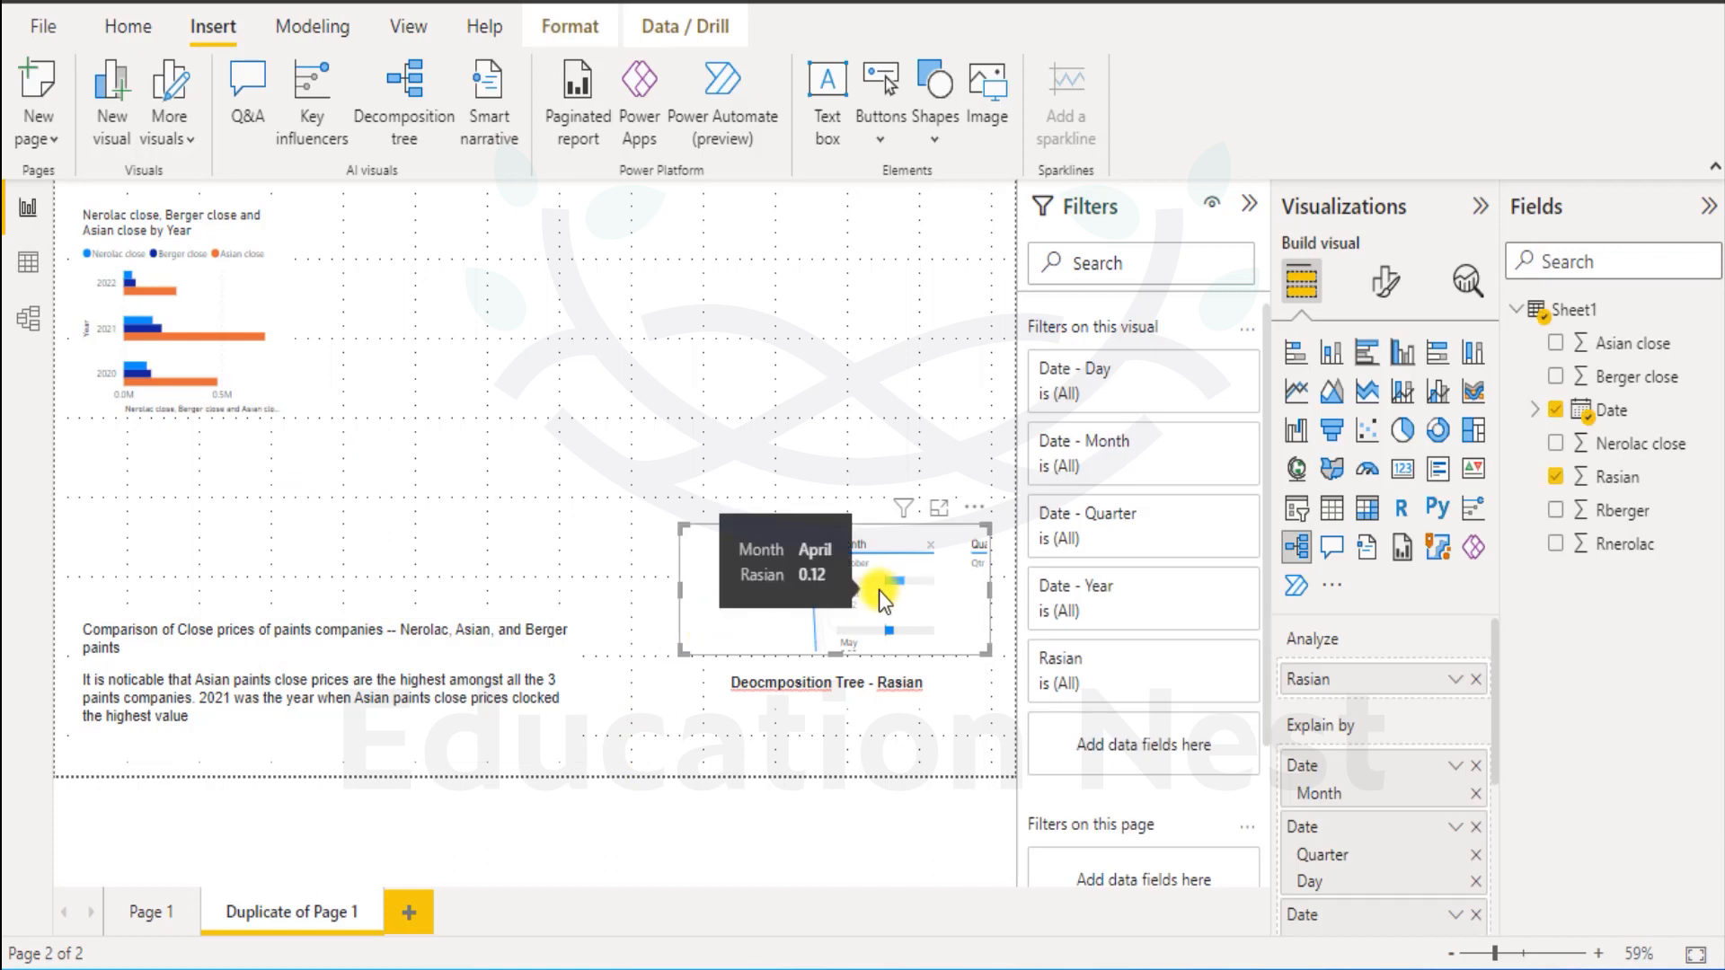
left_click(300, 914)
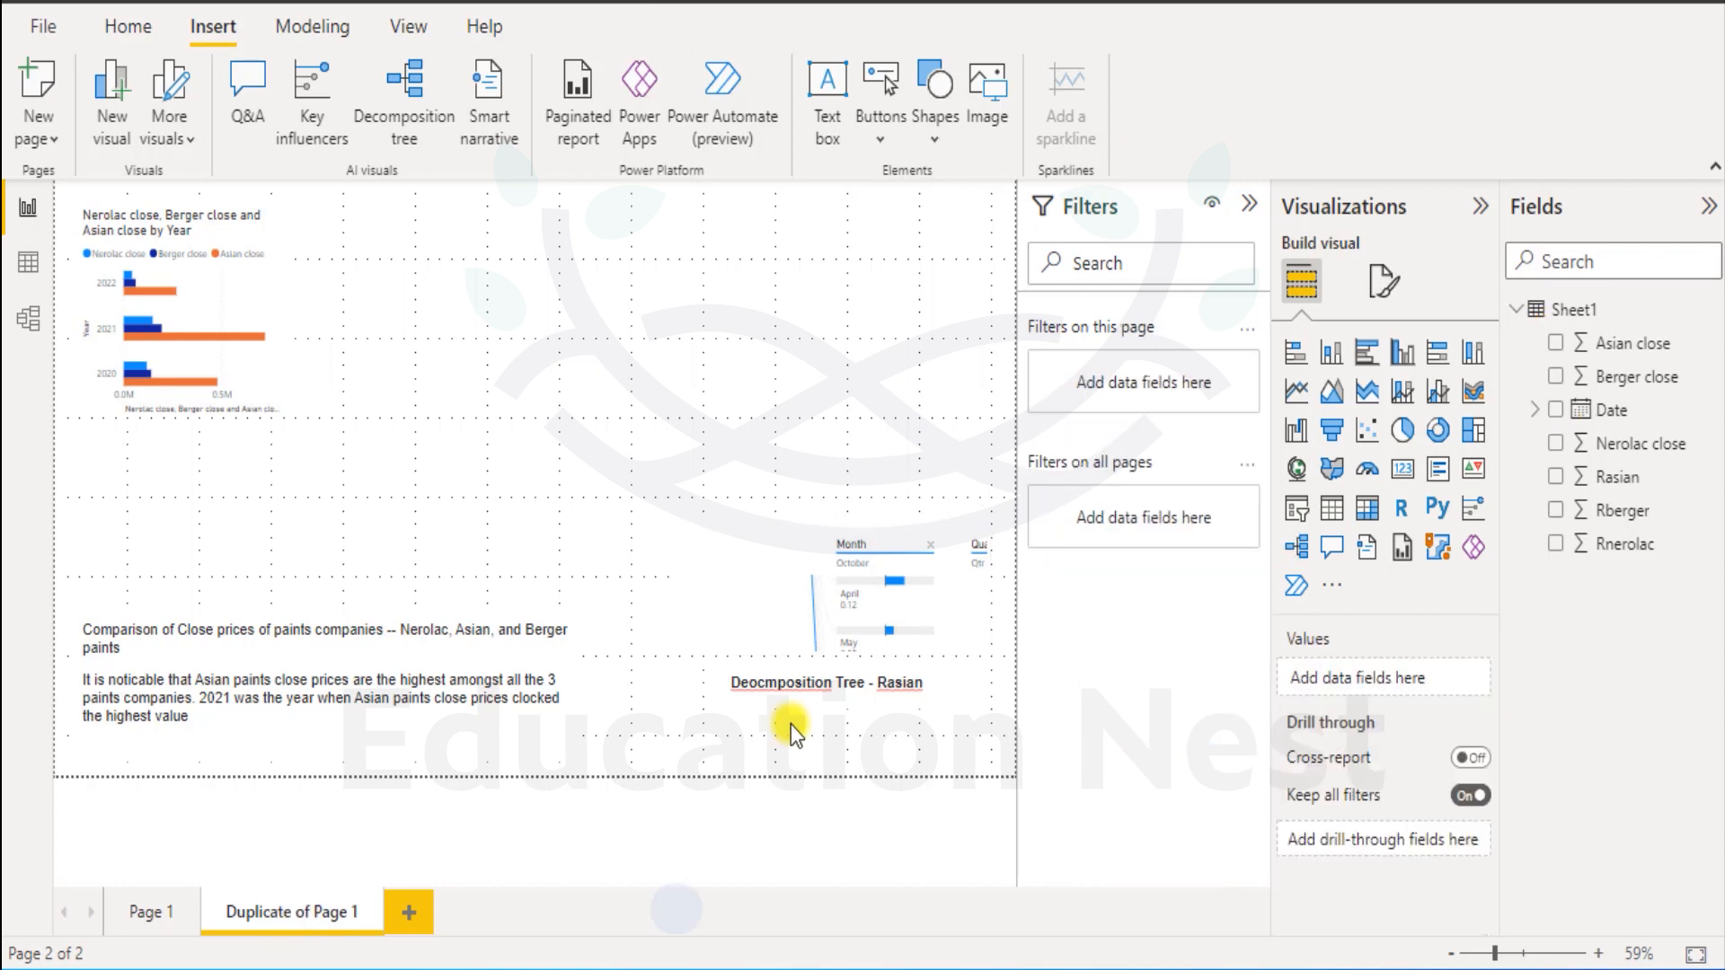